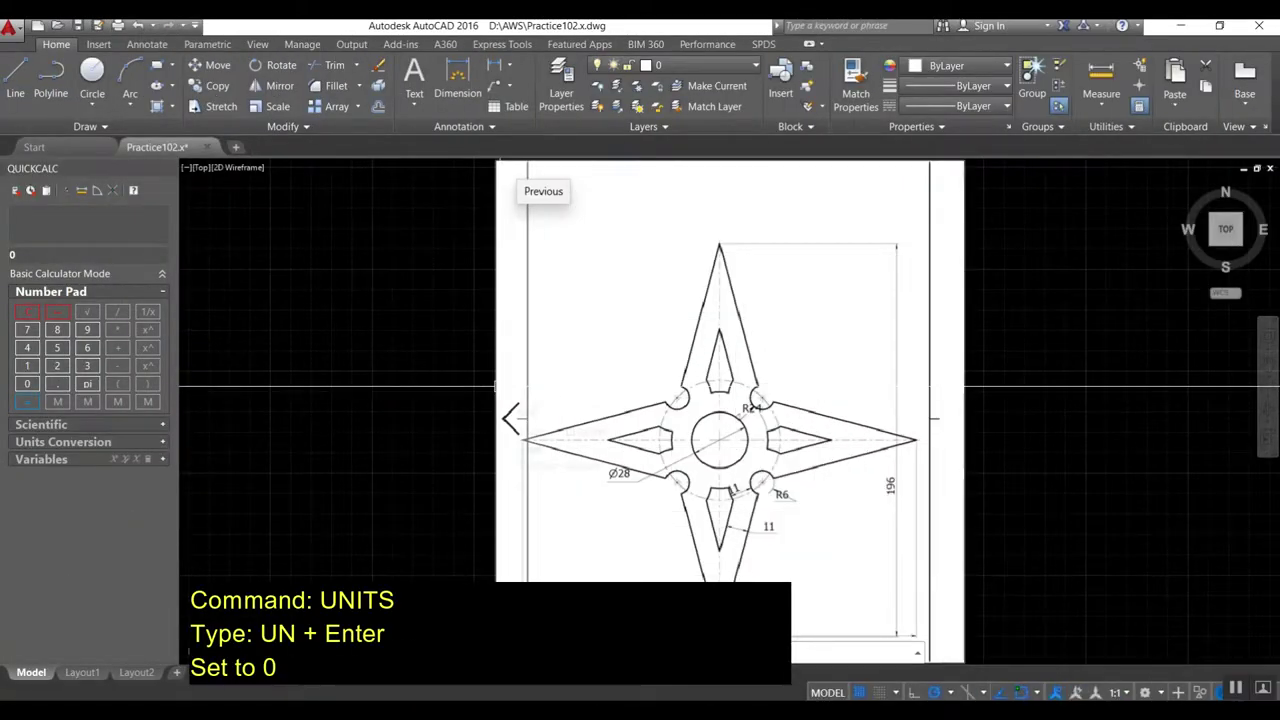
Set drawing units to 0-decimal length precision with Millimeters as the insertion scale.
text(t)
key(Return)
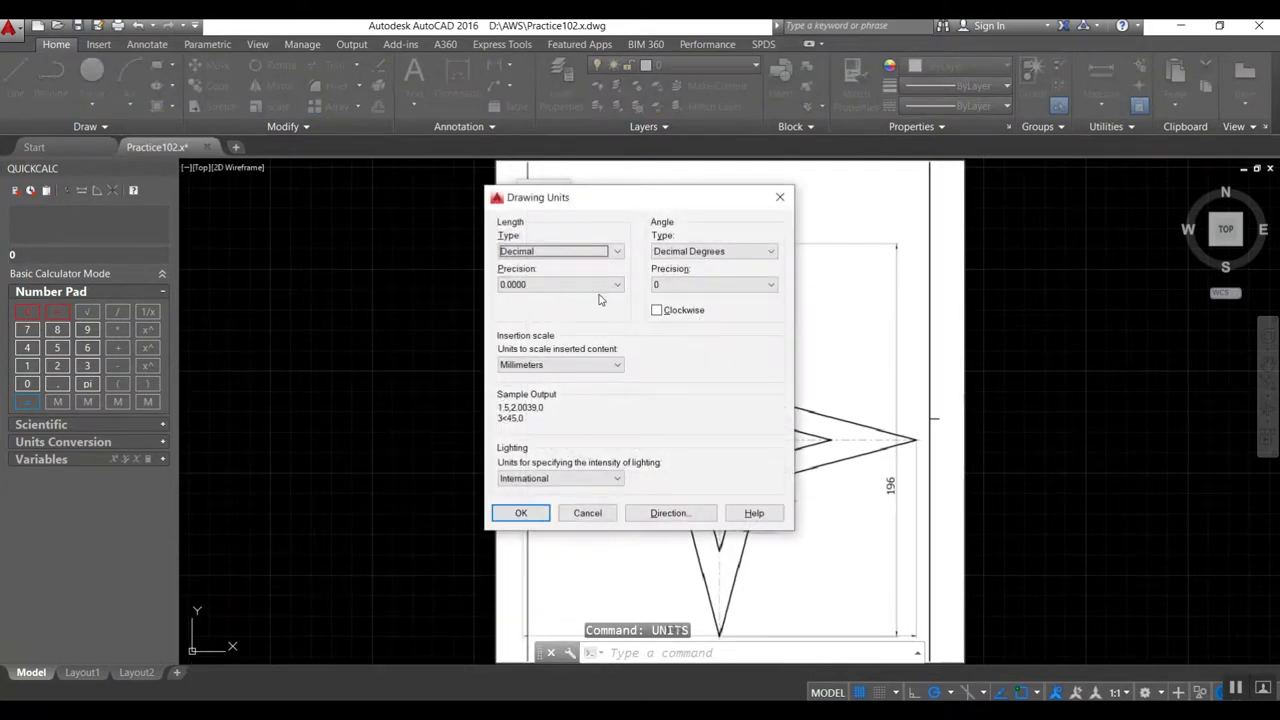
click(578, 285)
click(536, 307)
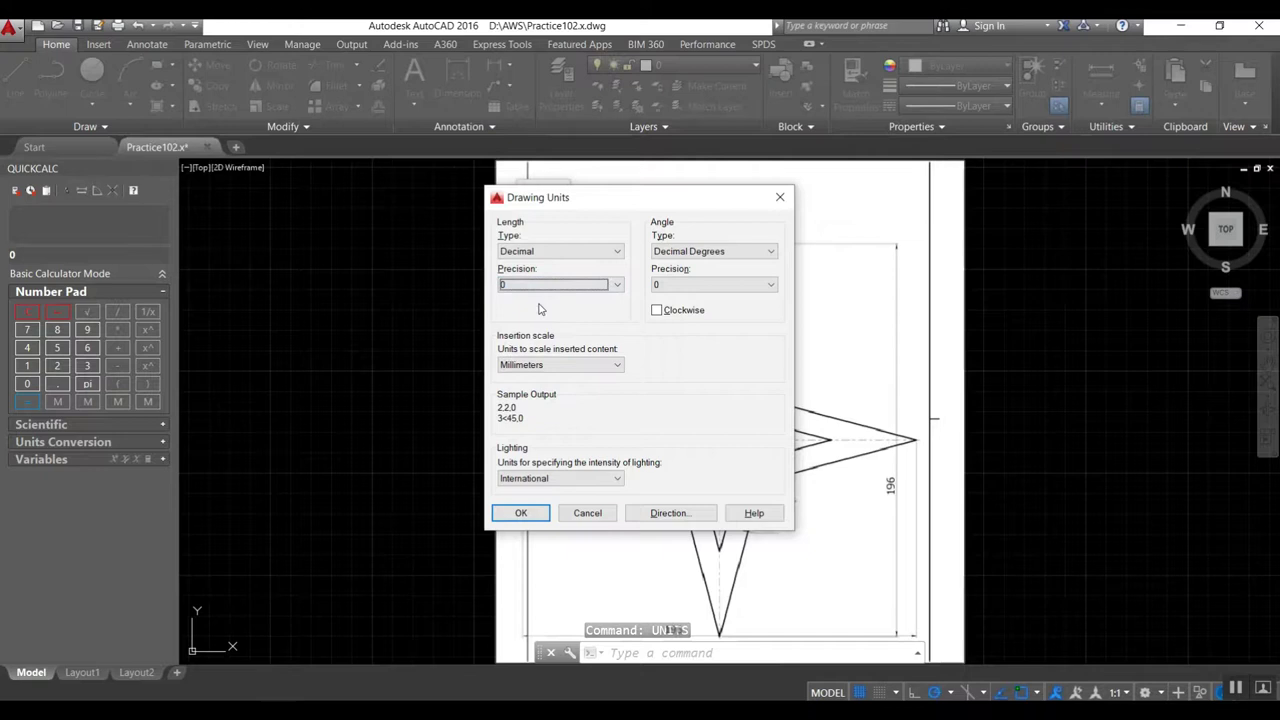
click(552, 366)
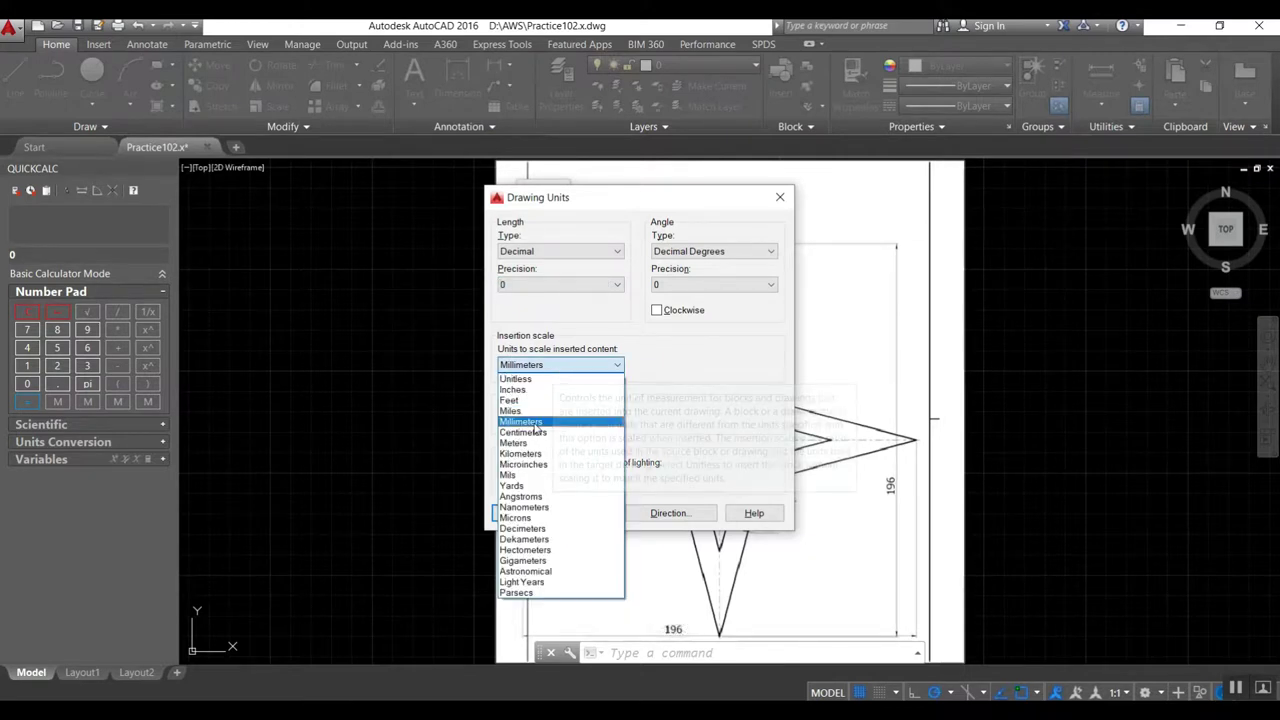
click(553, 413)
click(520, 513)
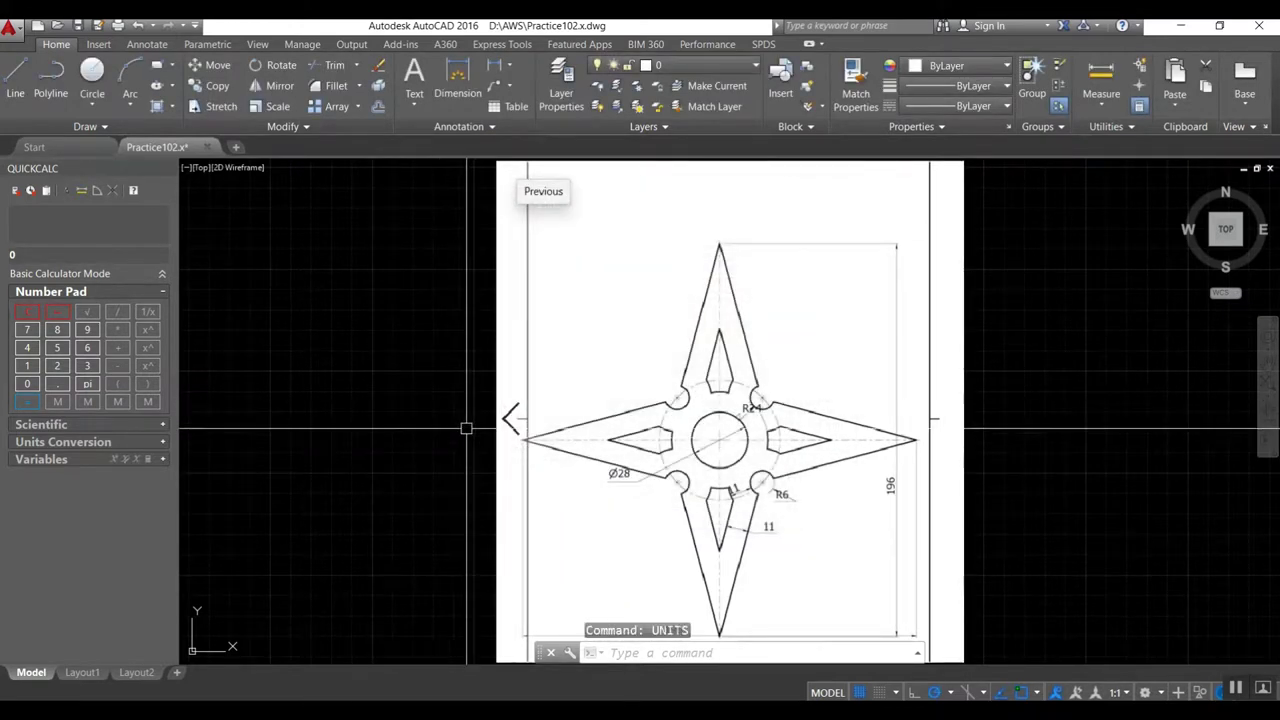
Move the shuriken reference image to the right.
text(m)
key(Return)
click(496, 400)
key(Return)
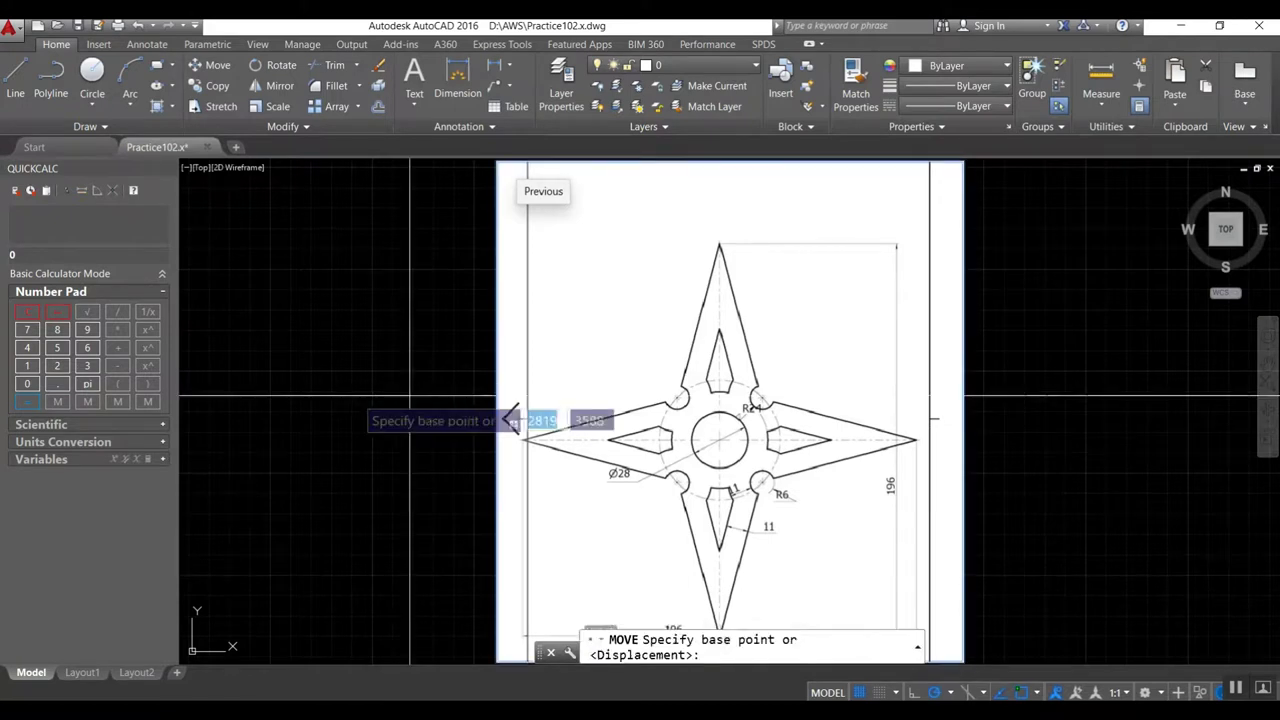
click(358, 398)
click(487, 396)
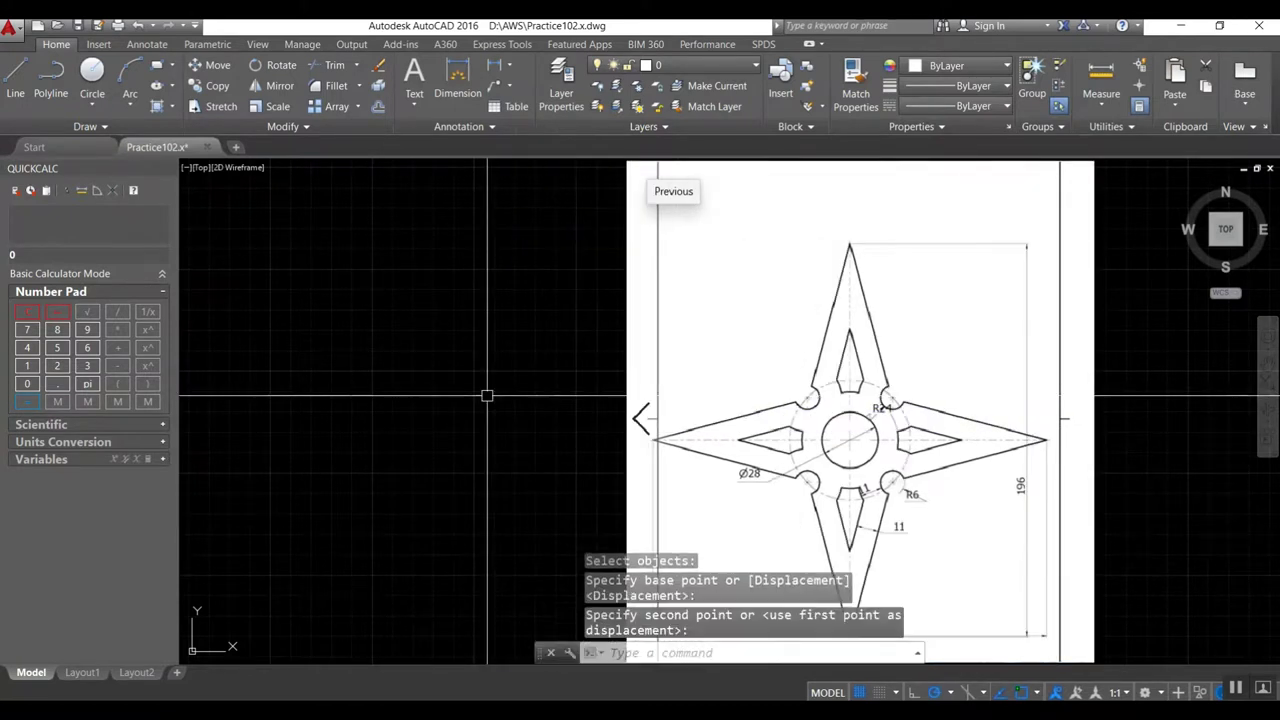
Move the reference image further right to clear the left side of the drawing.
text(m)
key(Return)
click(628, 385)
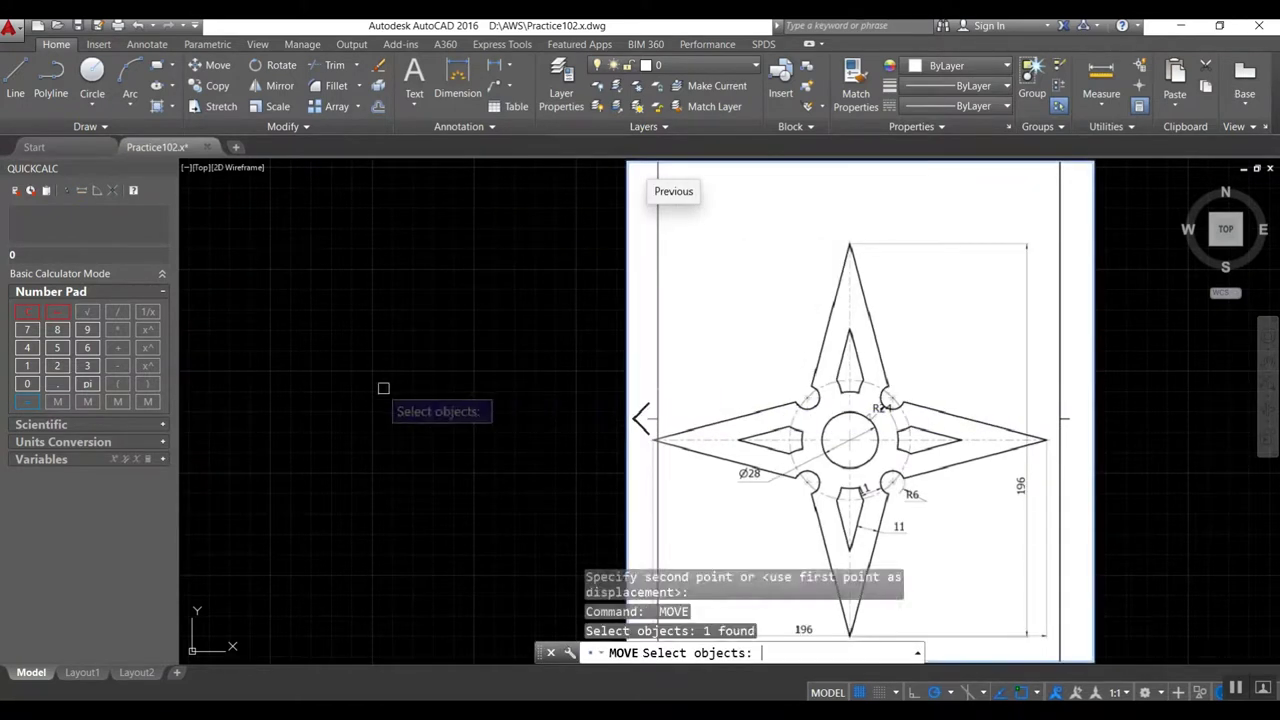
key(Return)
click(383, 387)
click(487, 387)
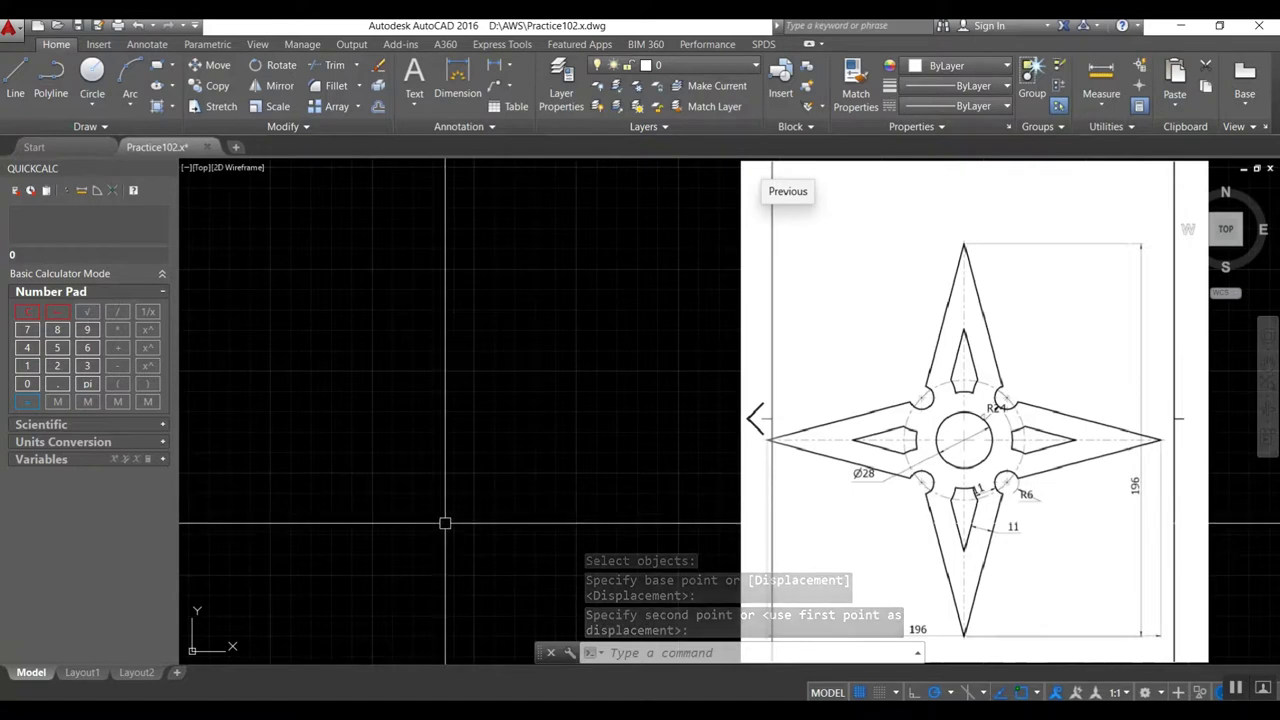
text(l)
key(Return)
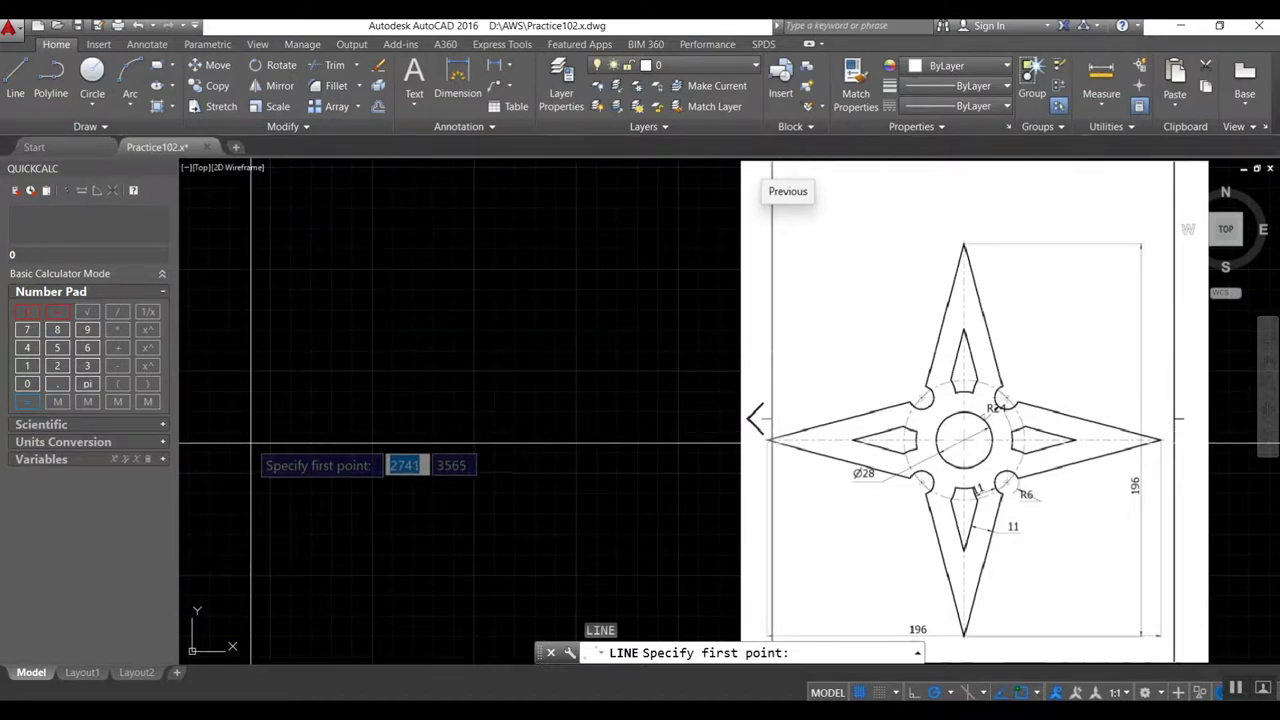
Draw a horizontal line 196 long.
click(243, 437)
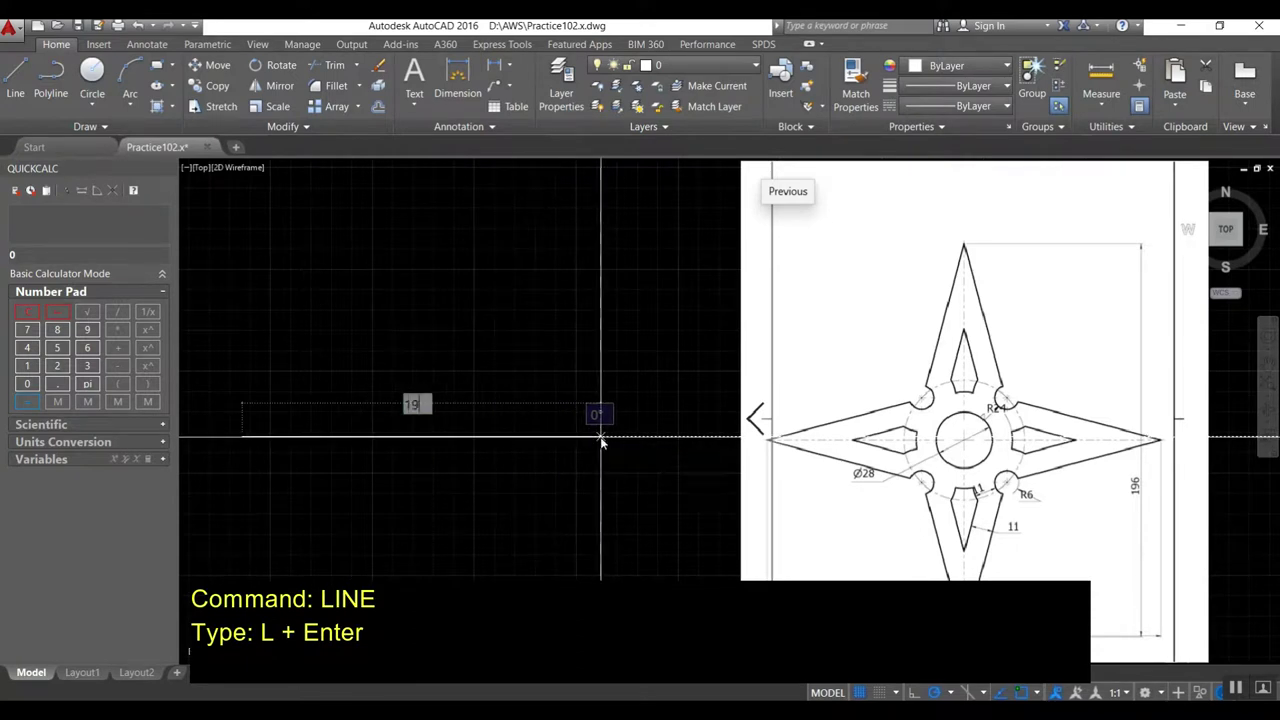
key(Return)
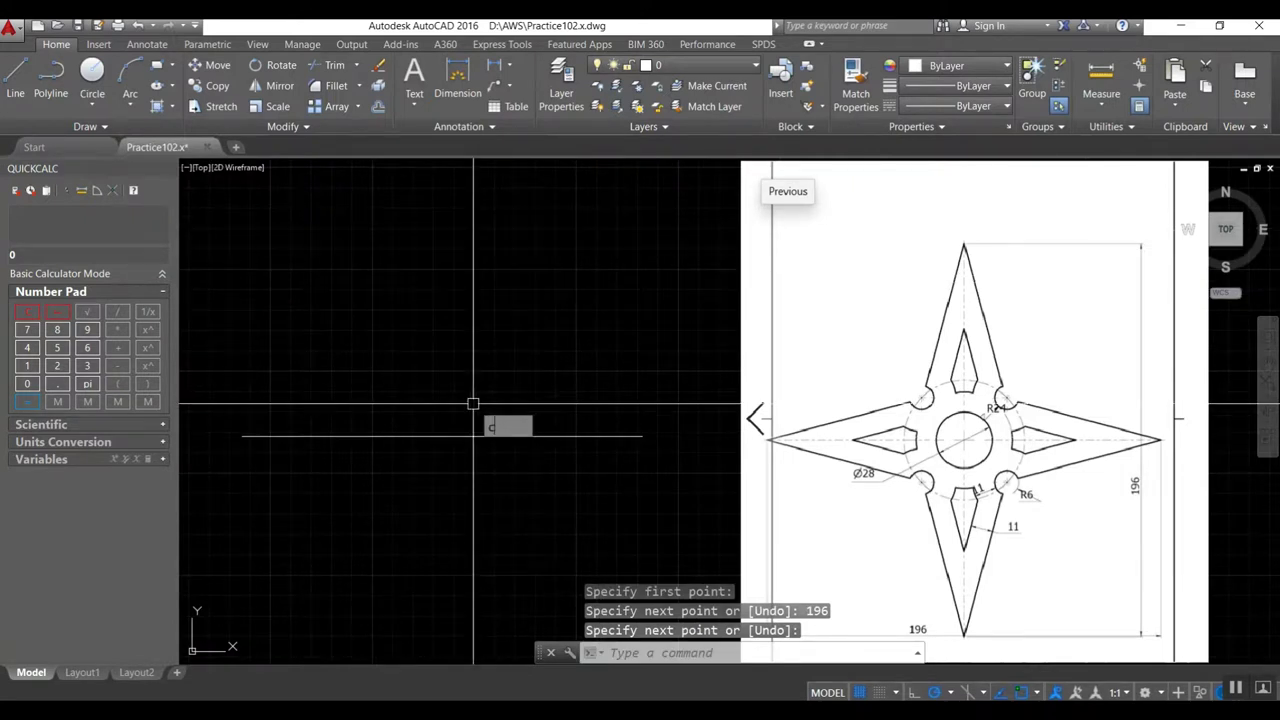
key(Return)
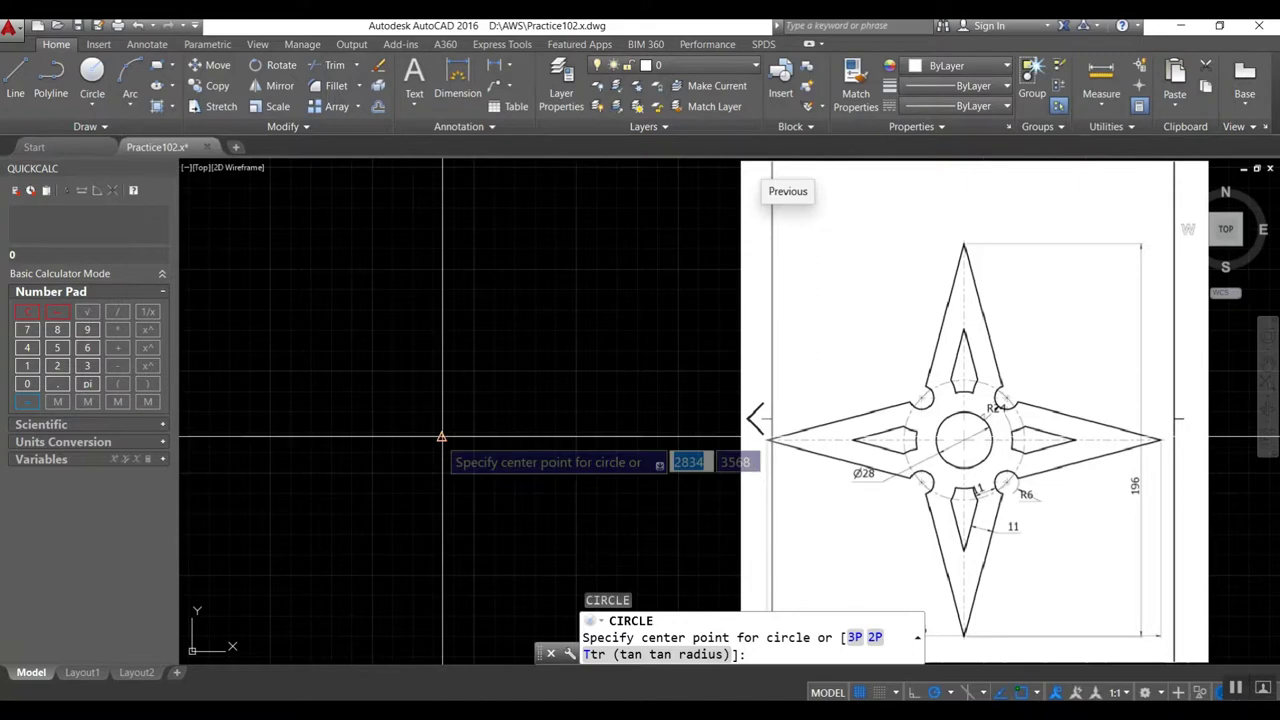
Add concentric circles of diameter 28 and radius 24 at the line's midpoint.
click(442, 437)
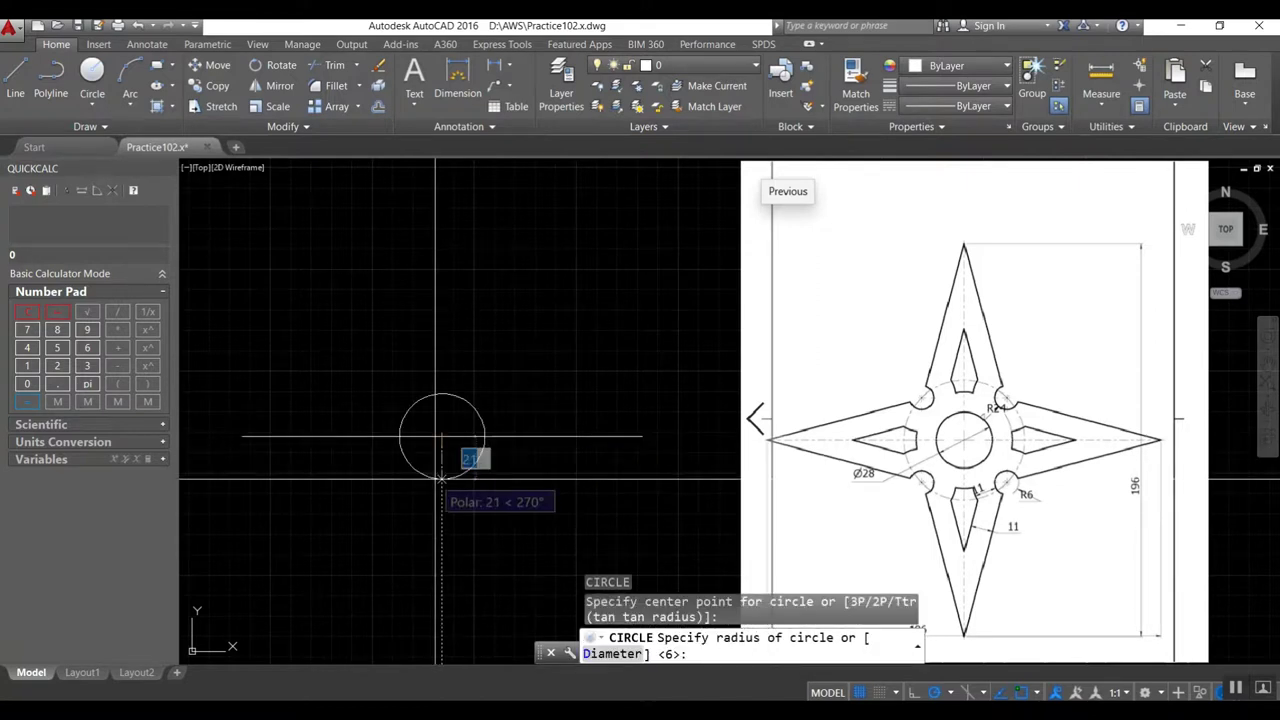
text(d)
key(Return)
text(28)
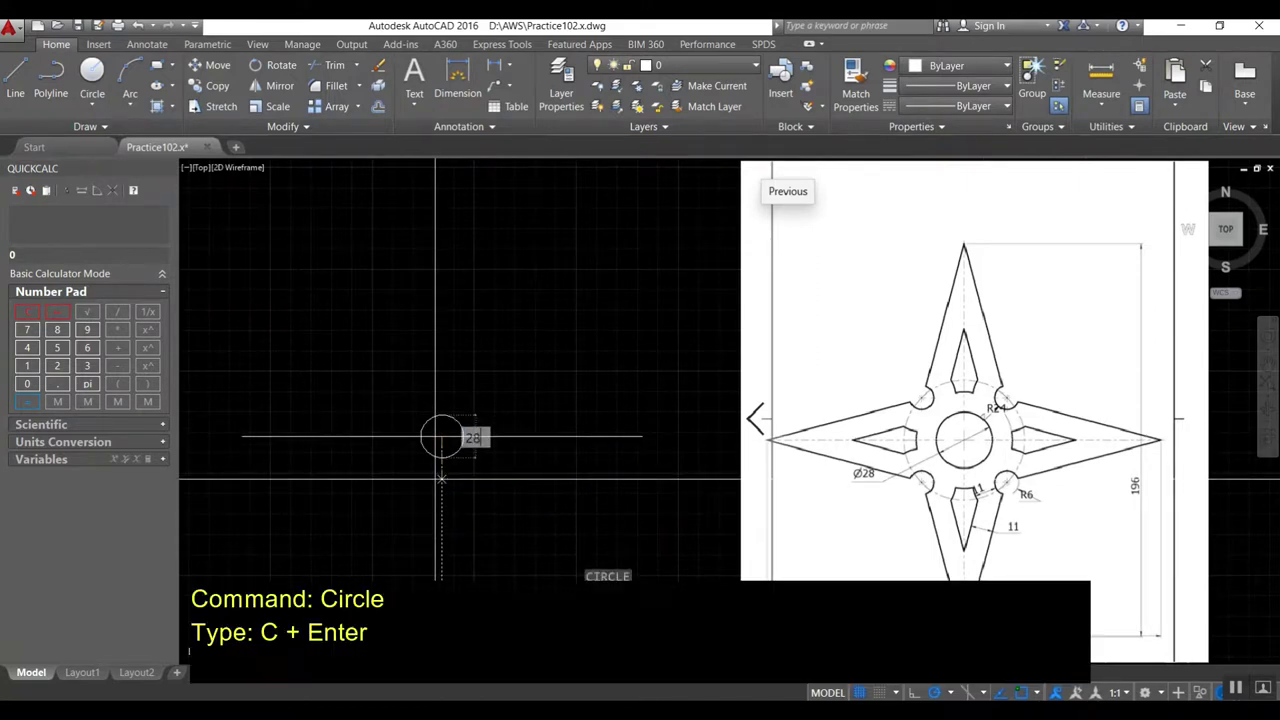
key(Return)
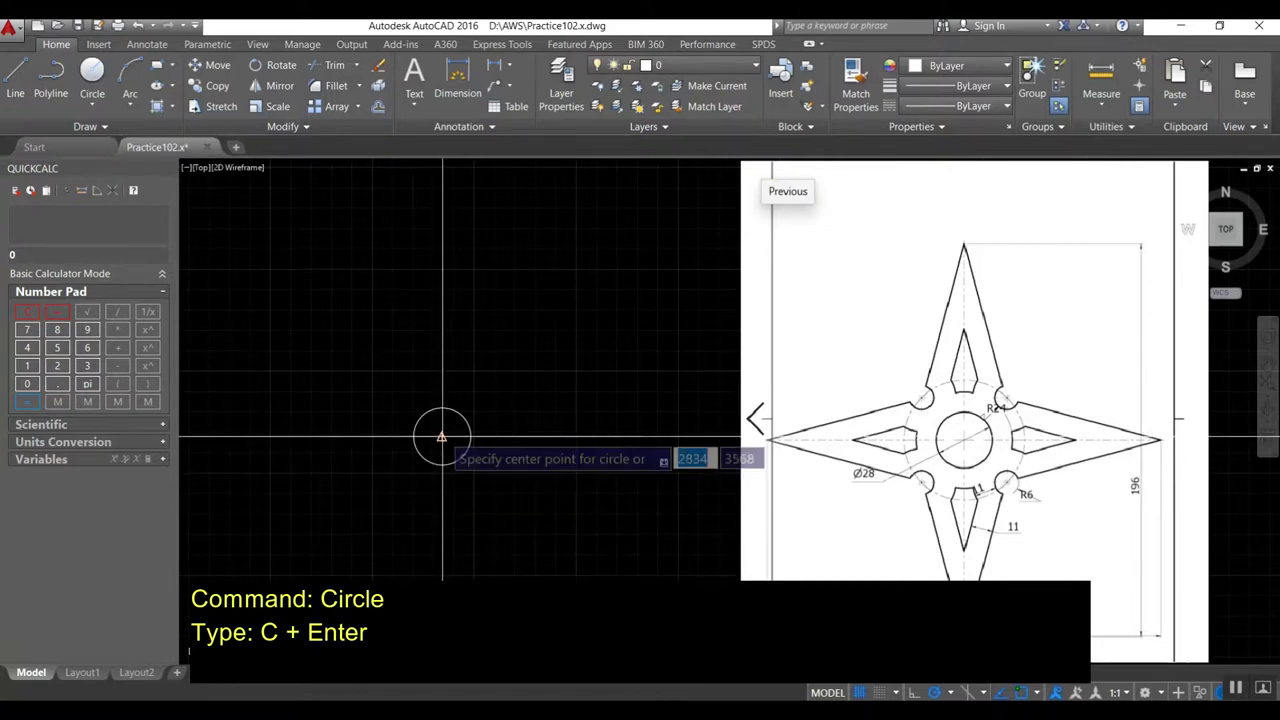
click(442, 437)
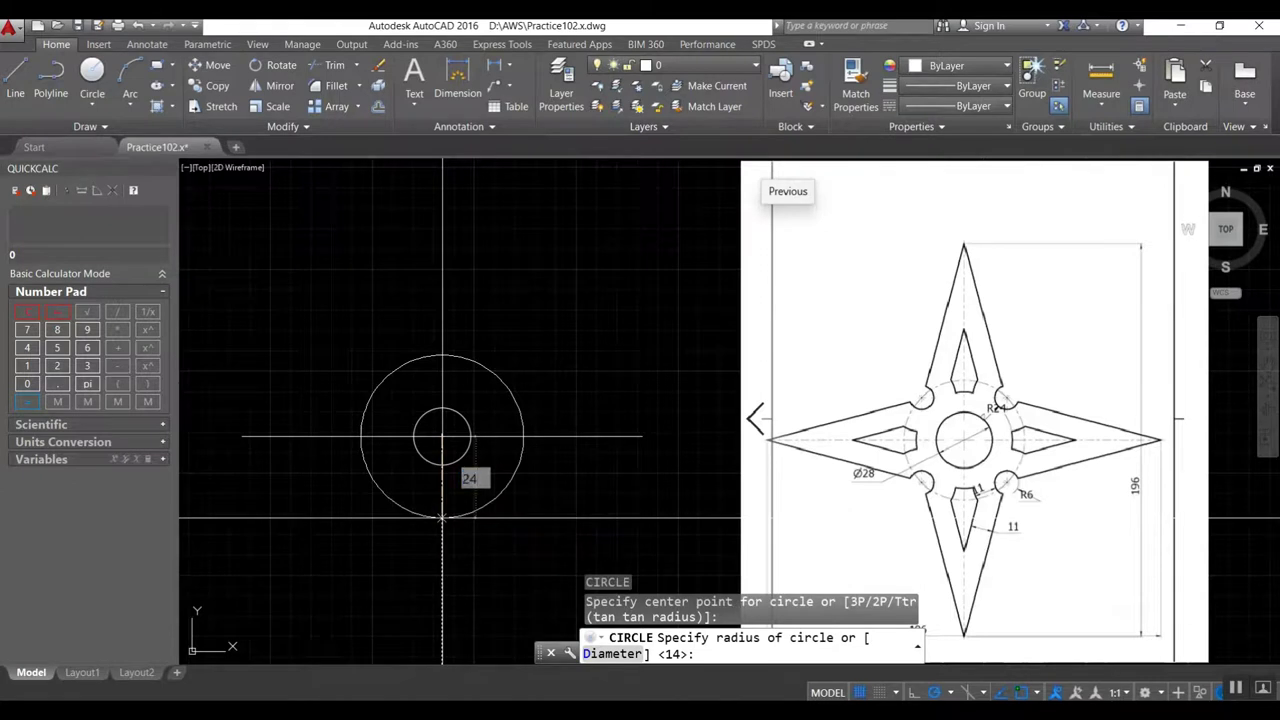
text(24)
key(Return)
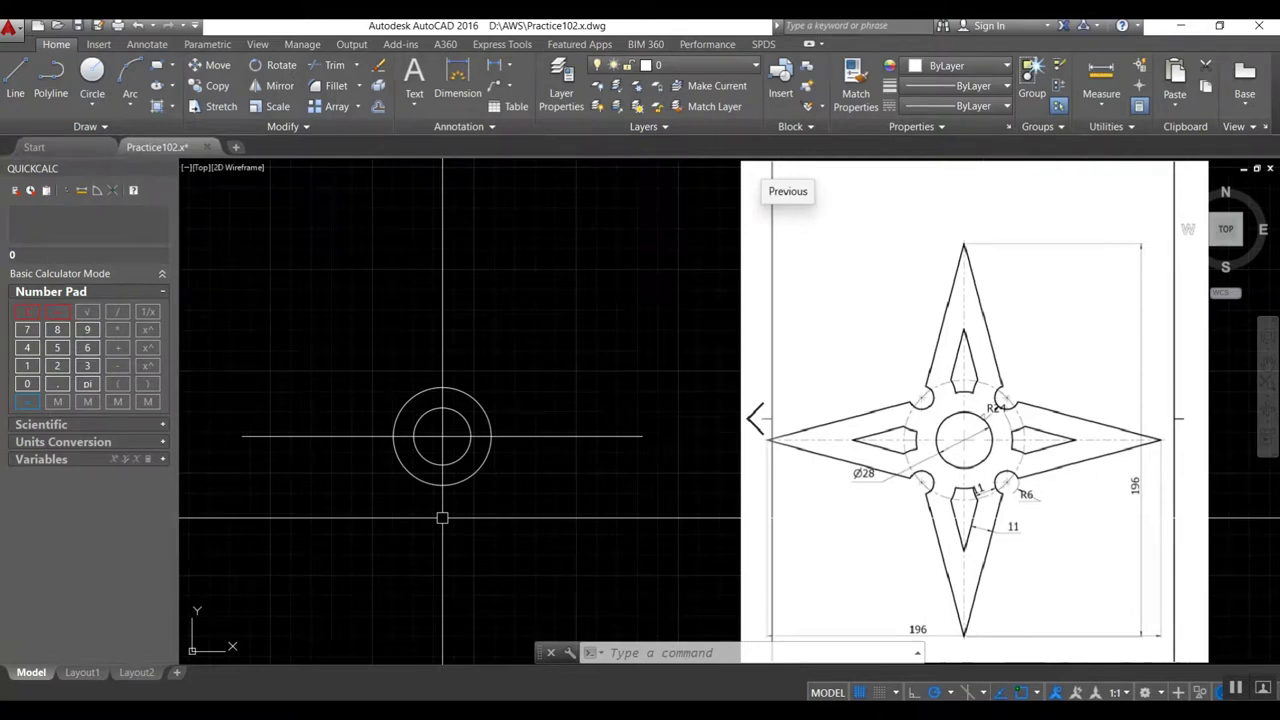
Offset the radius-24 circle outward by 6 to make a radius-30 circle.
key(Return)
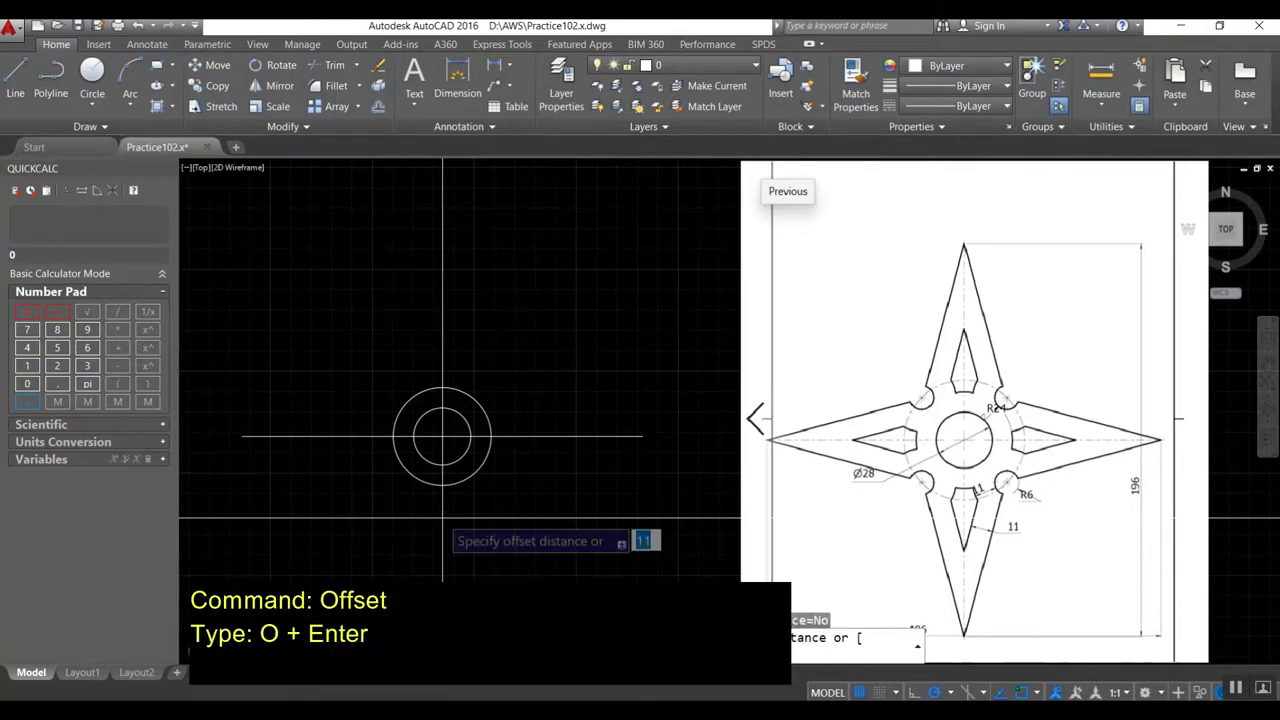
key(Return)
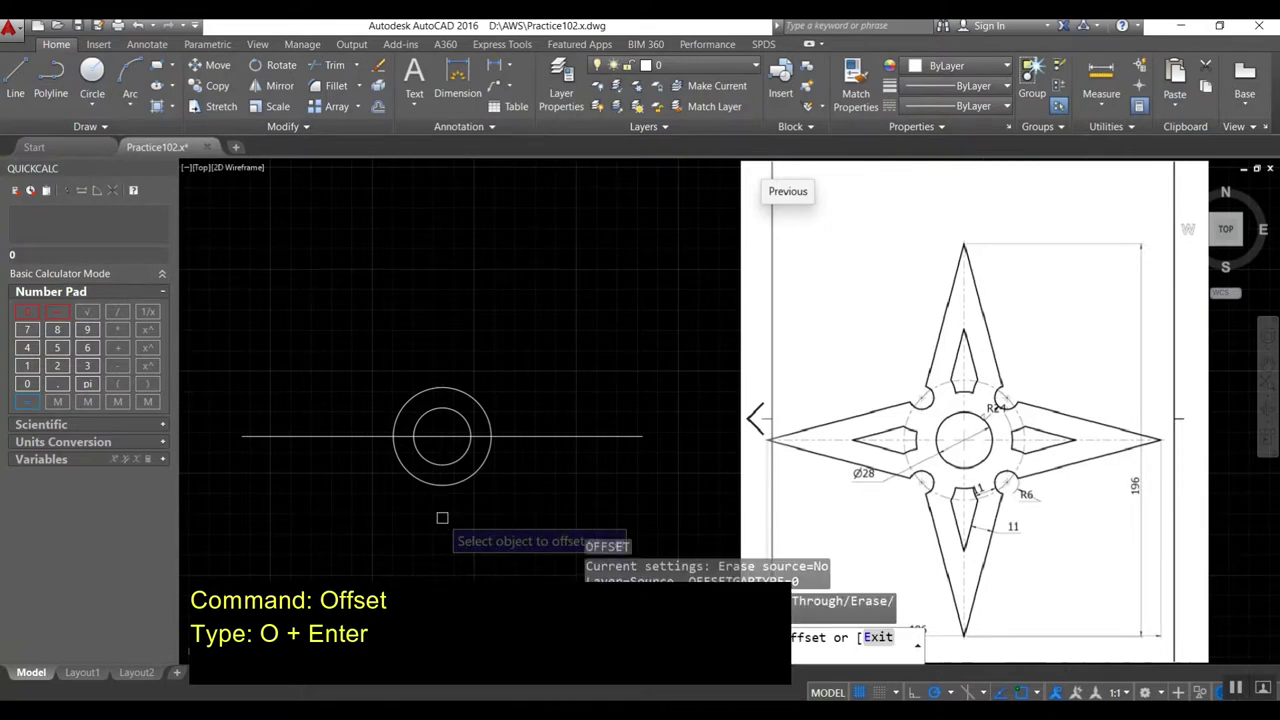
click(481, 466)
click(505, 475)
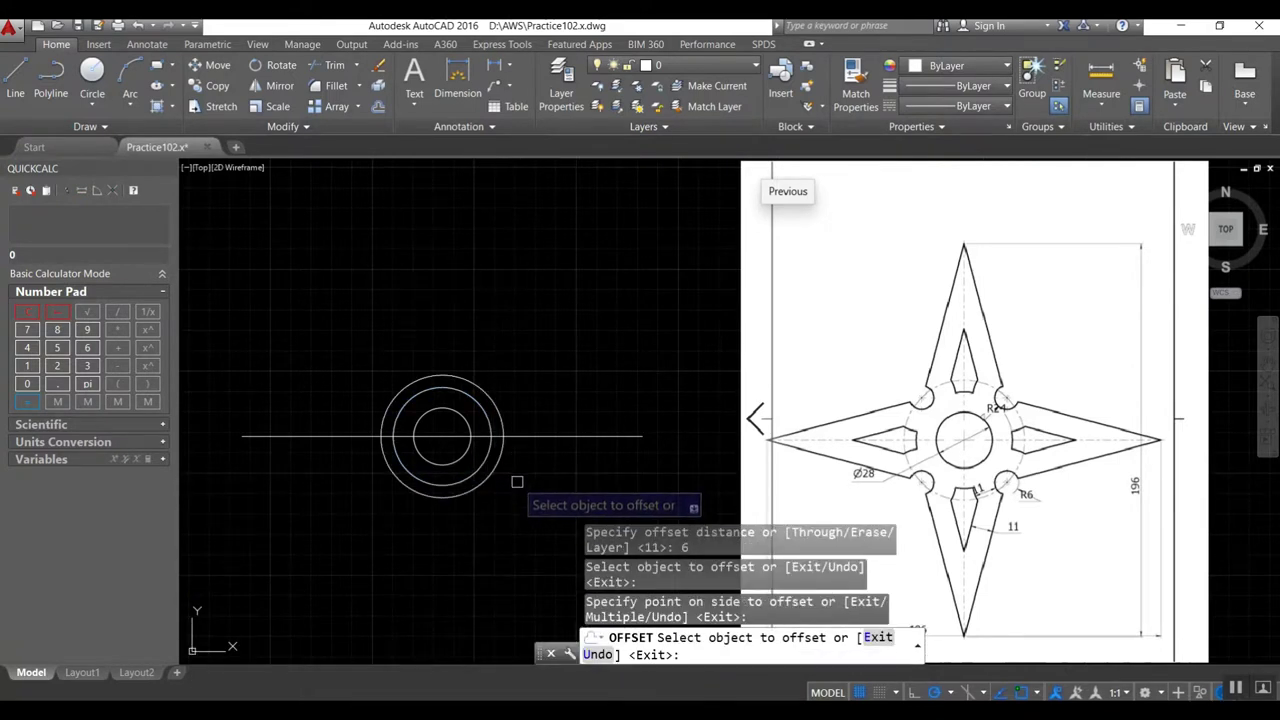
key(Return)
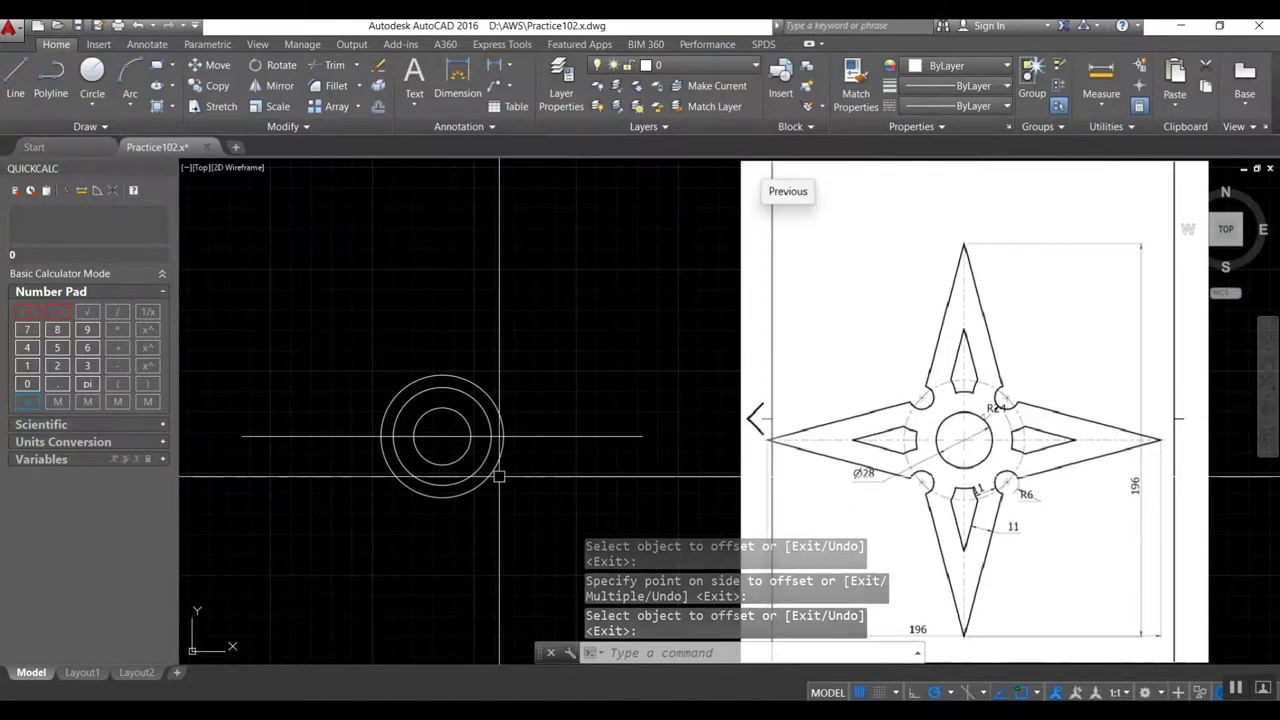
Change the outer radius-30 circle's color to Red.
click(491, 474)
right_click(491, 474)
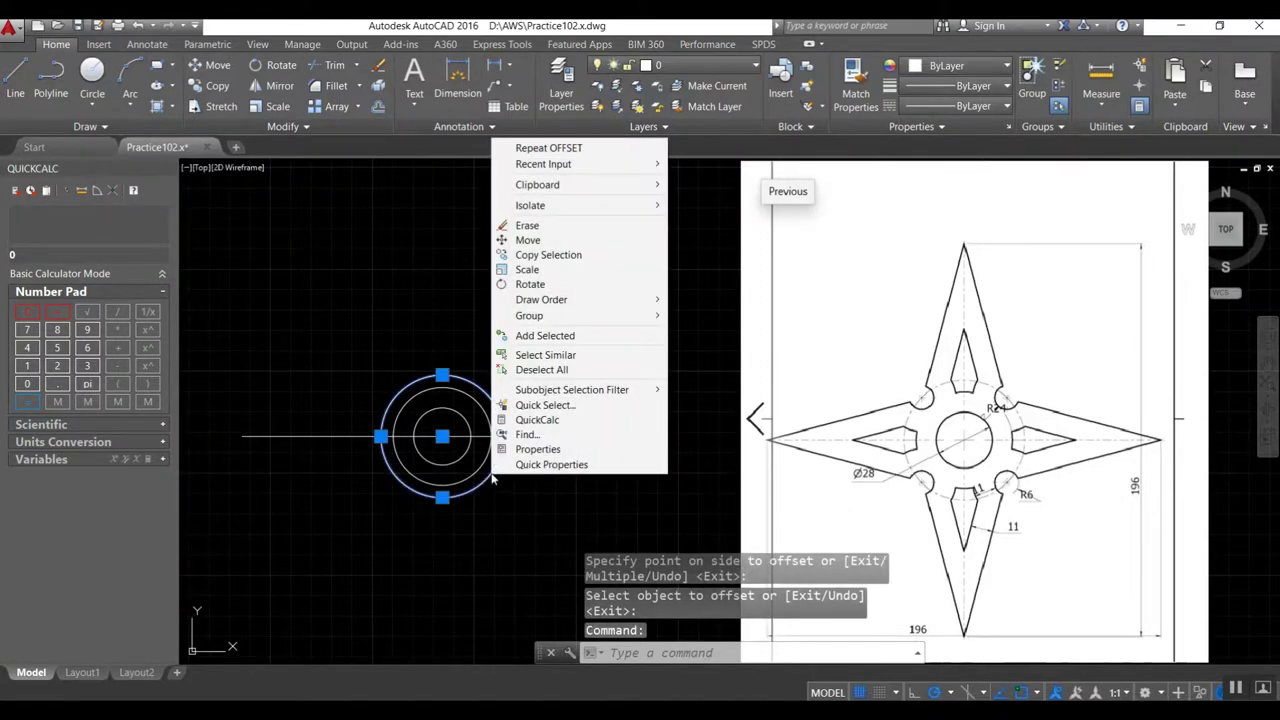
click(527, 465)
click(690, 241)
click(674, 282)
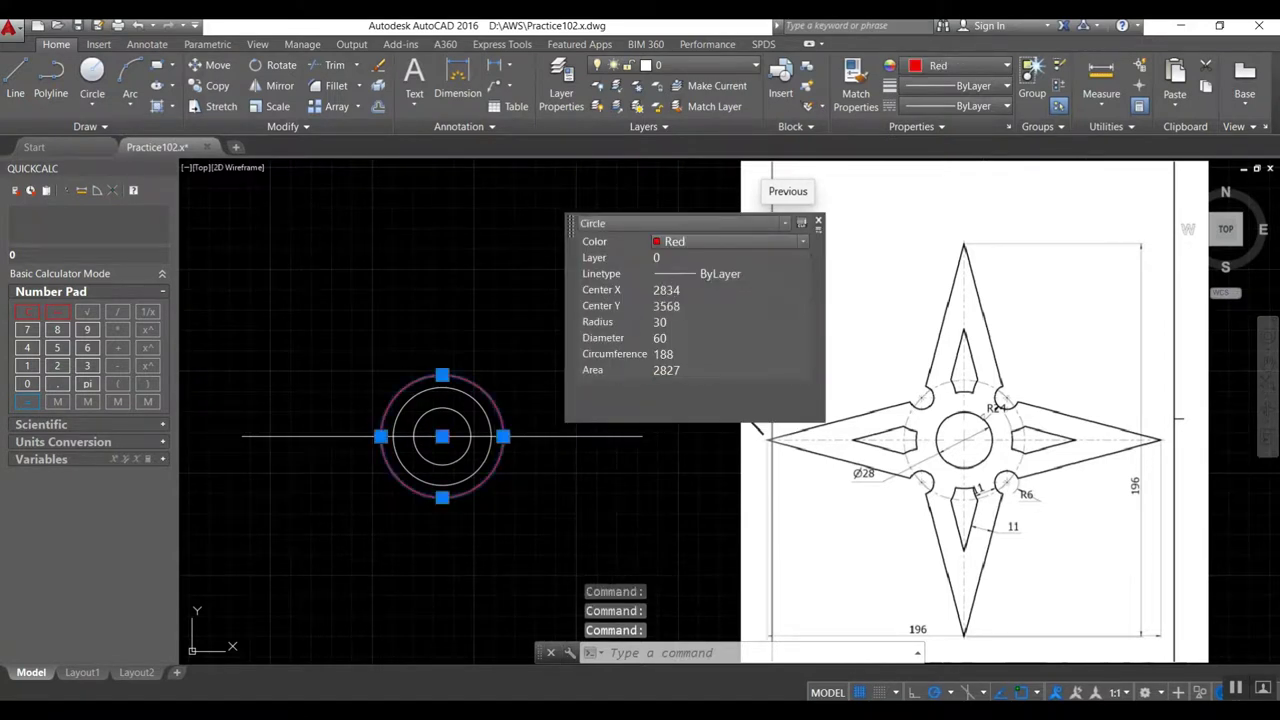
key(Escape)
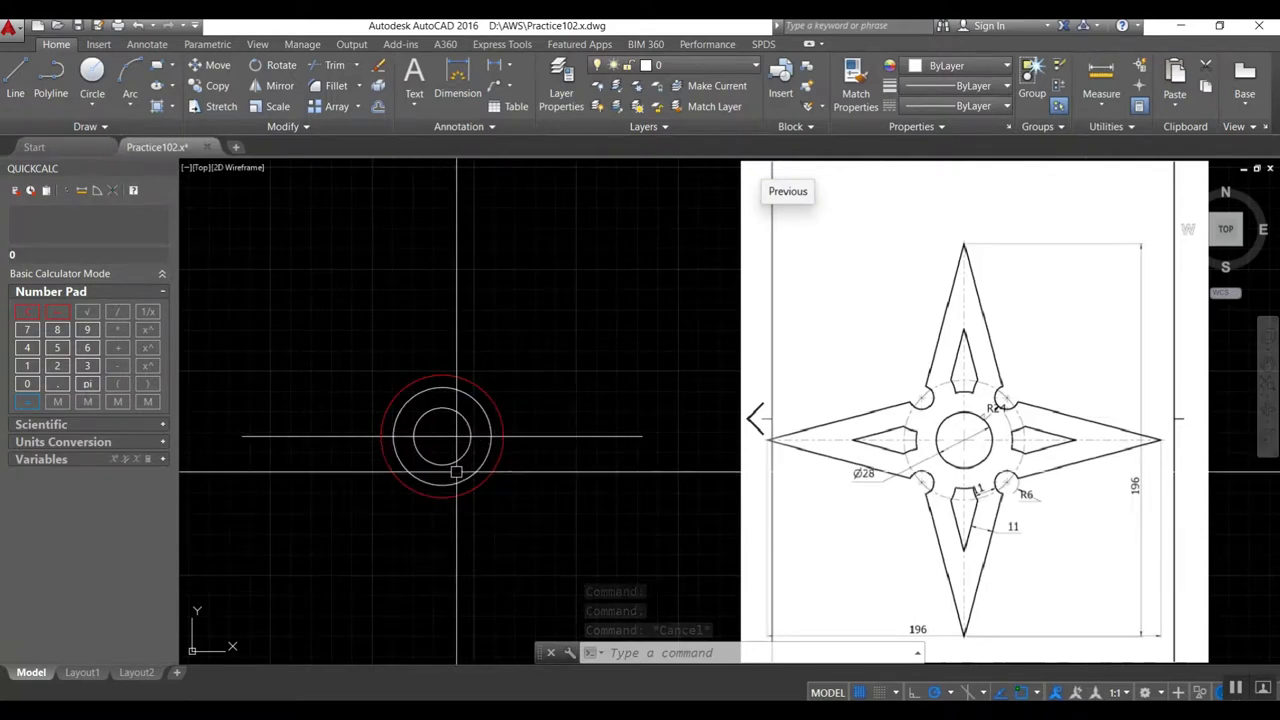
key(Return)
click(440, 436)
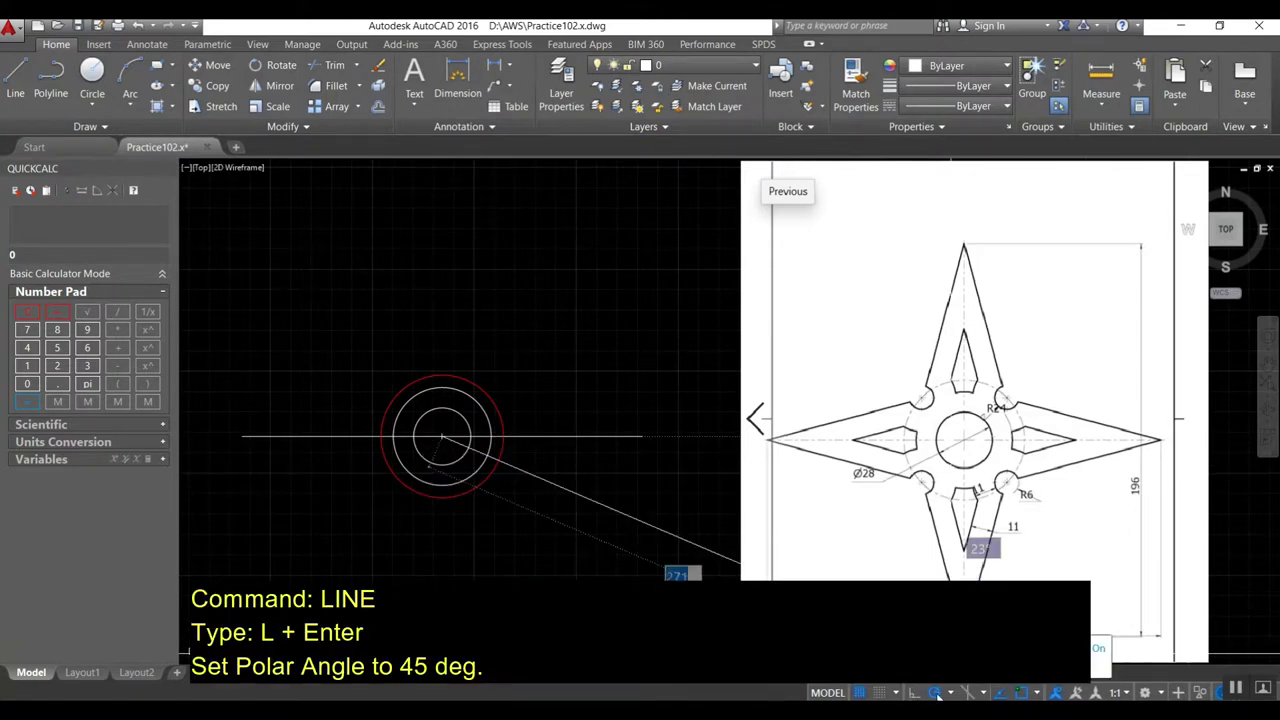
End the 45° line on the red circle and add a radius-6 circle at its endpoint.
click(485, 480)
key(Return)
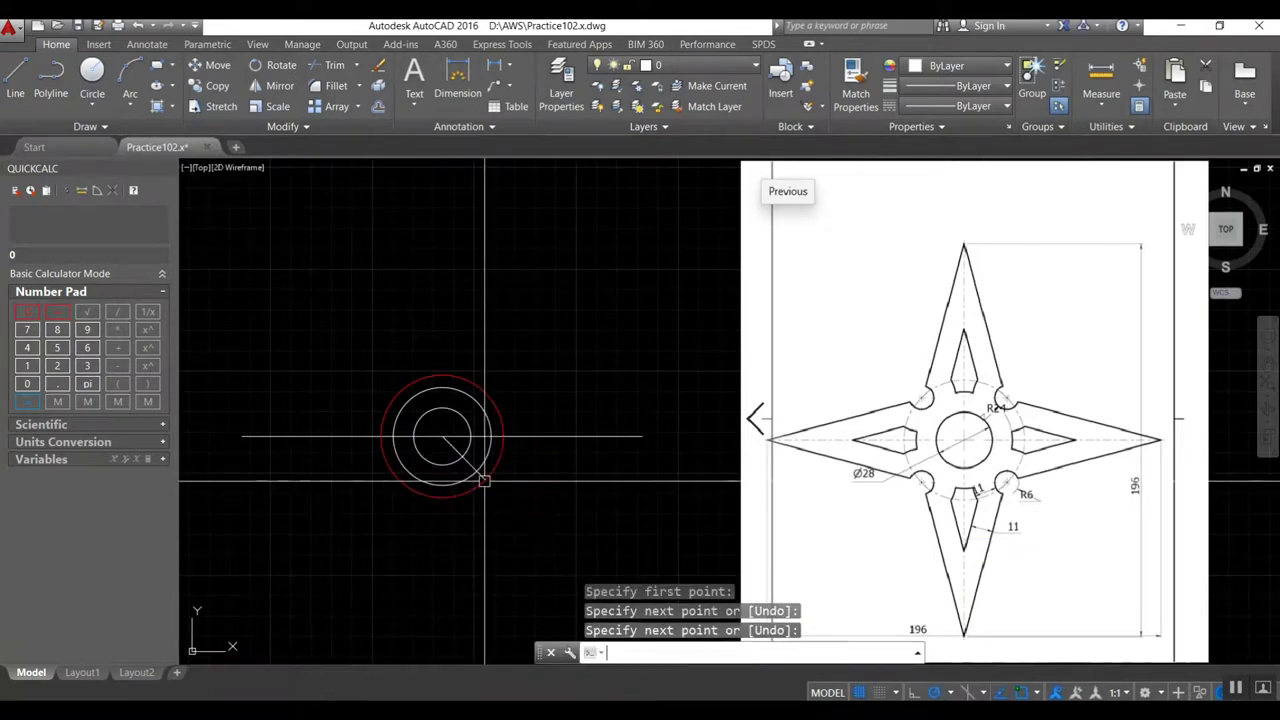
text(c)
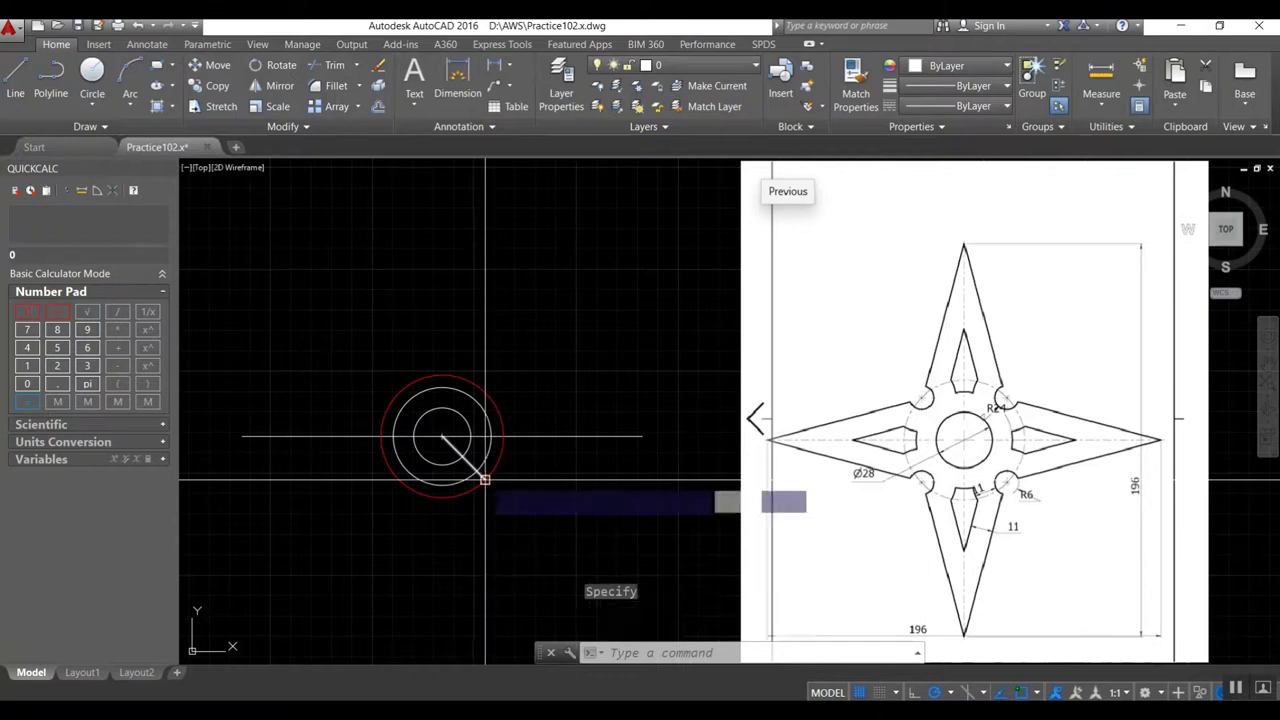
key(Return)
click(485, 480)
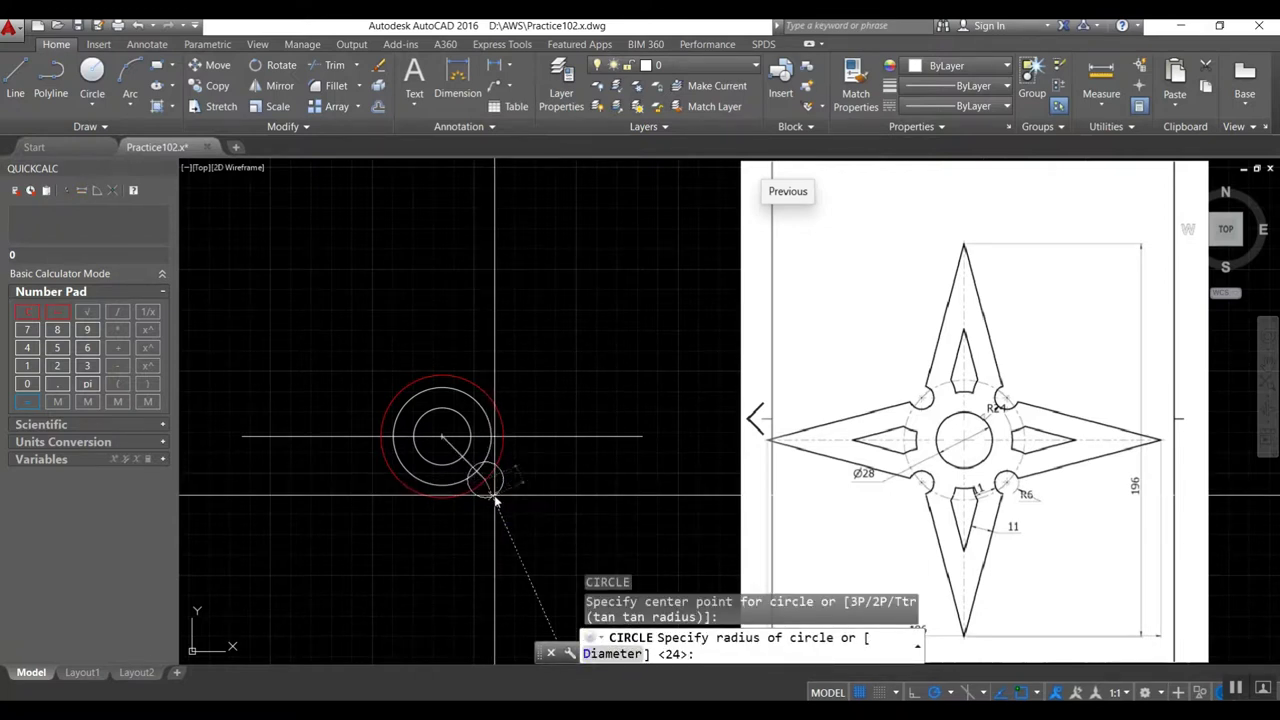
text(6)
key(Return)
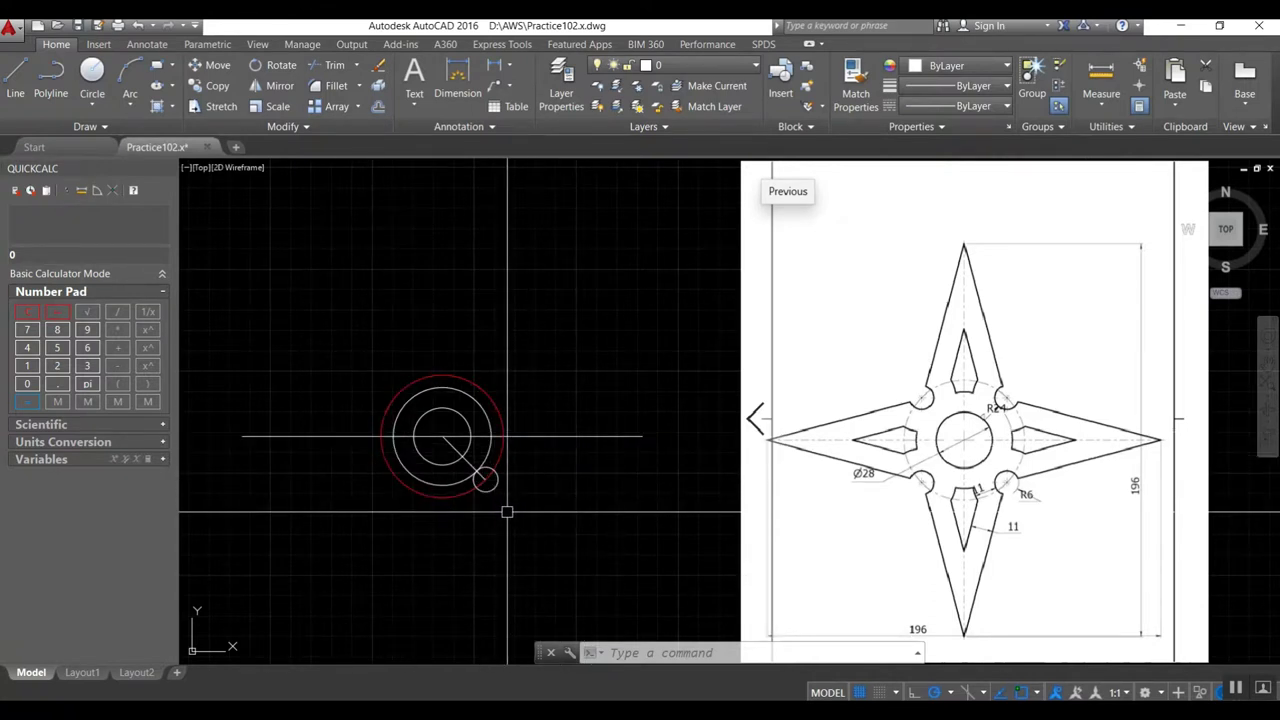
text(l)
key(Return)
Draw a 196-long vertical line and move its midpoint onto the circle centre.
click(441, 437)
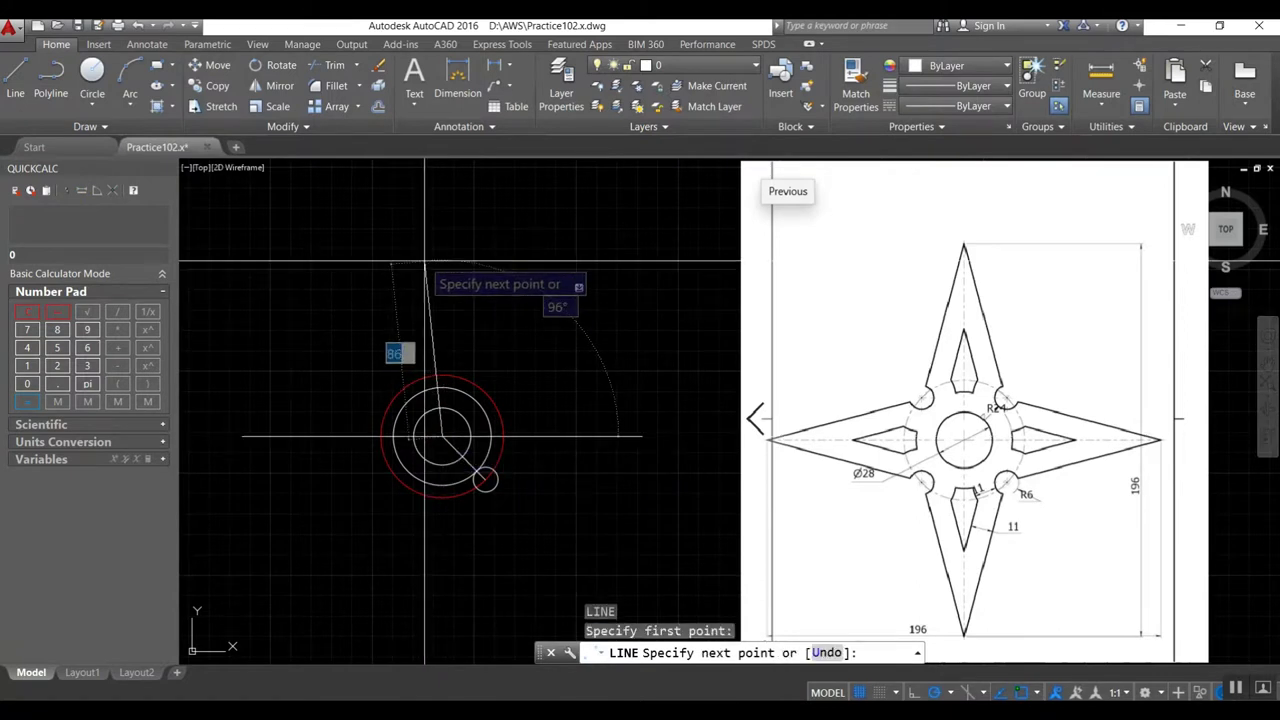
click(913, 692)
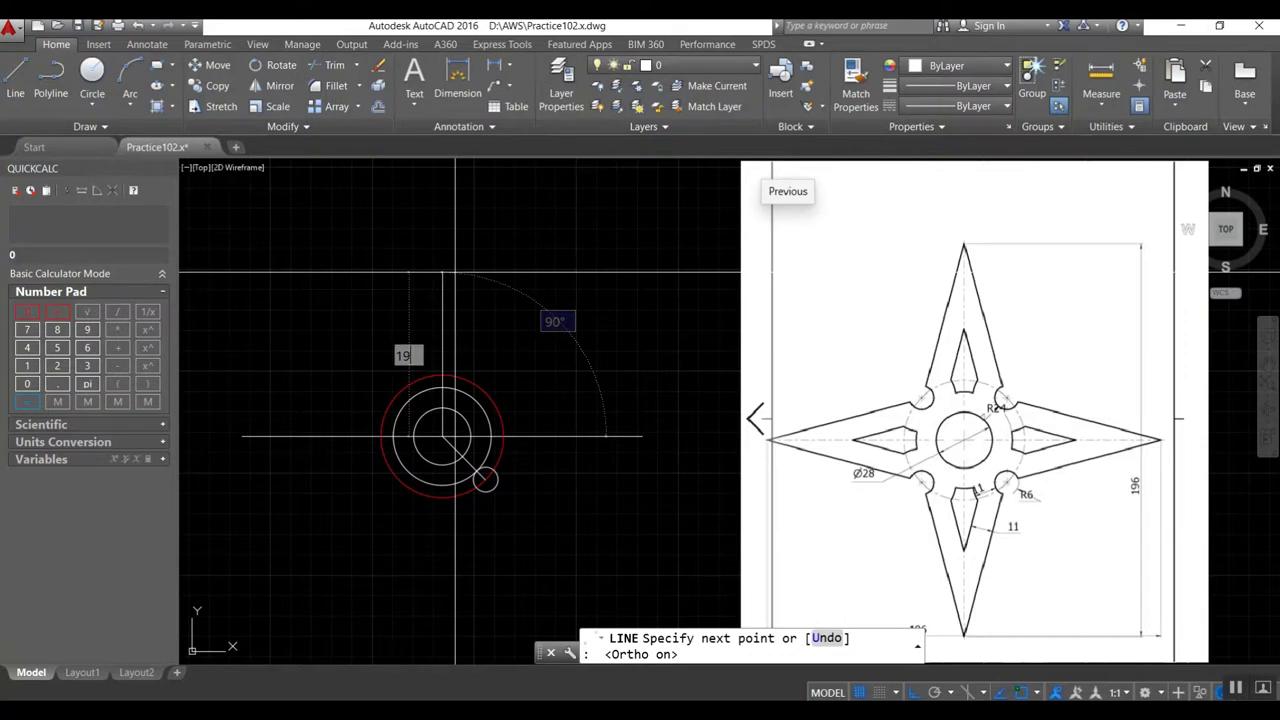
text(196)
key(Return)
key(Return)
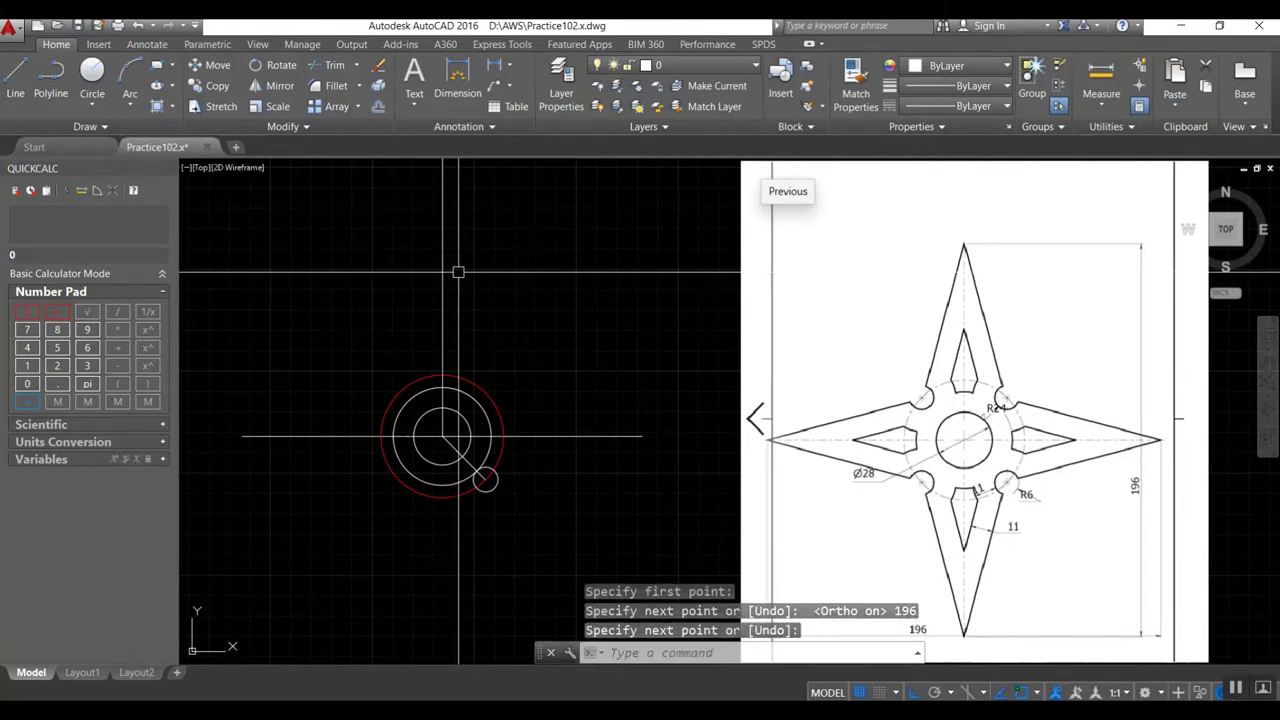
text(m)
key(Return)
click(441, 262)
key(Return)
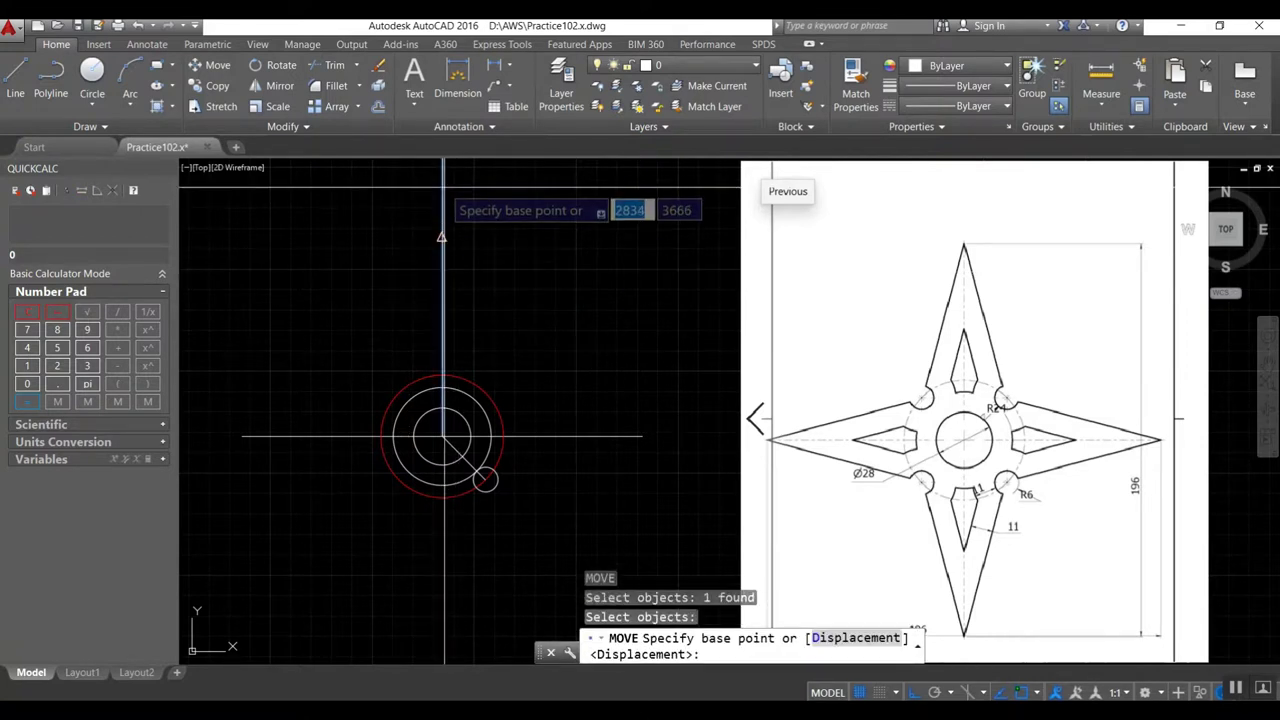
click(441, 237)
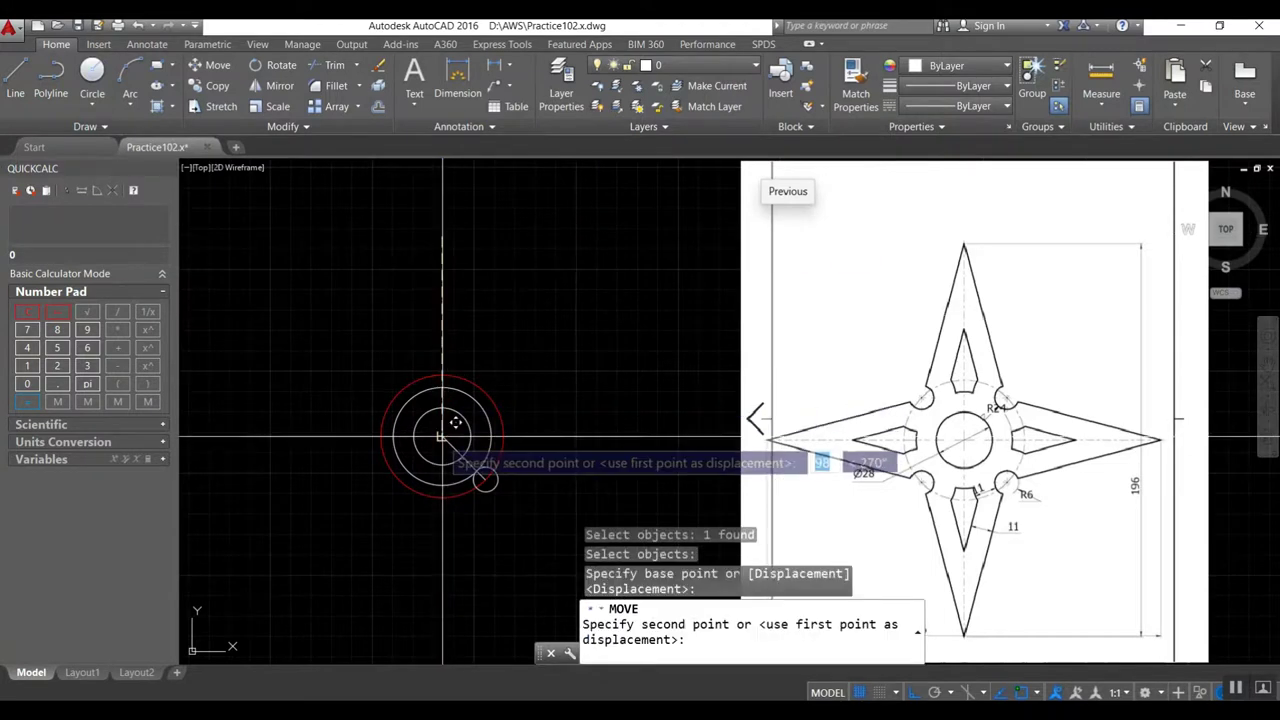
click(441, 436)
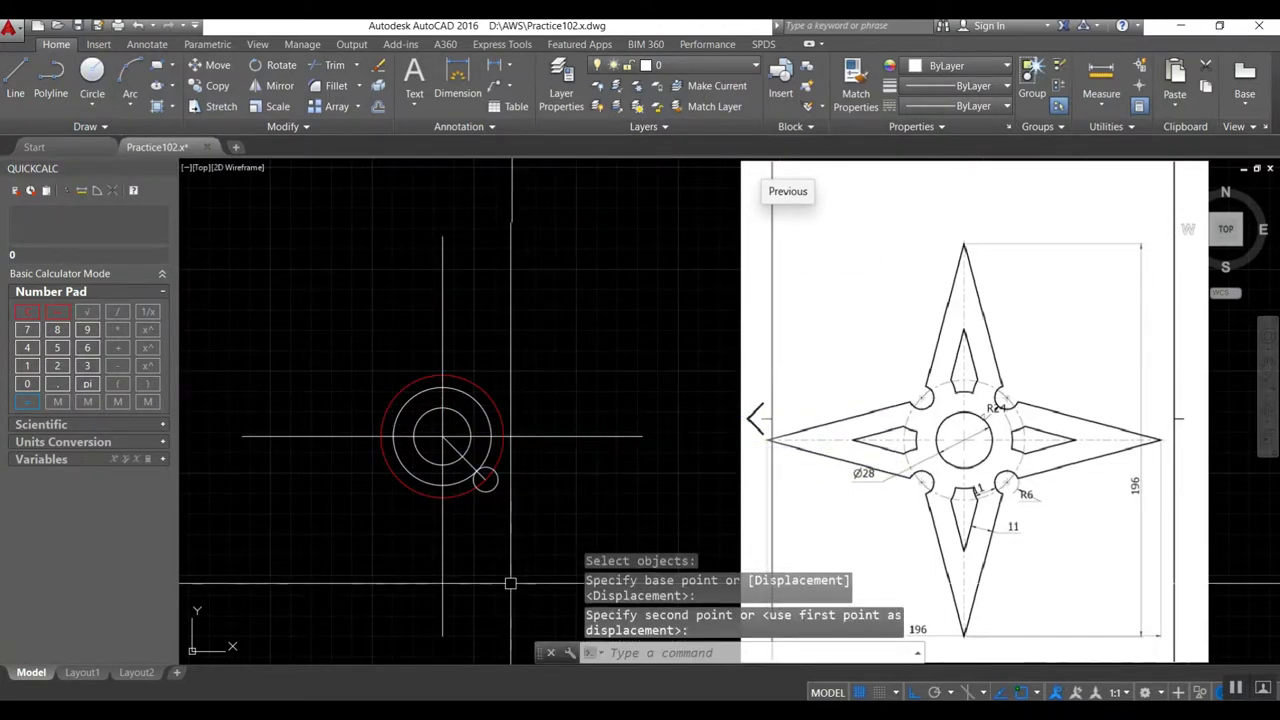
Draw lines from the vertical line's bottom end via the small circle to the horizontal line's right end.
text(l)
key(Return)
click(443, 635)
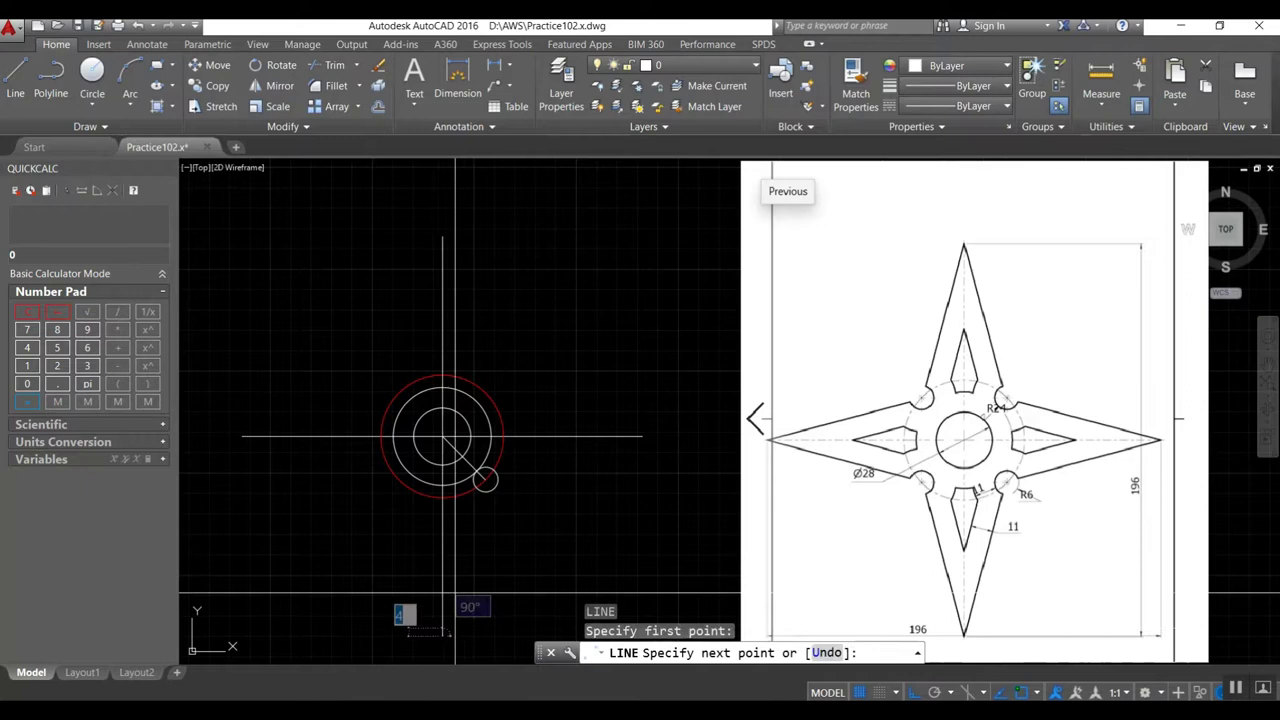
click(485, 480)
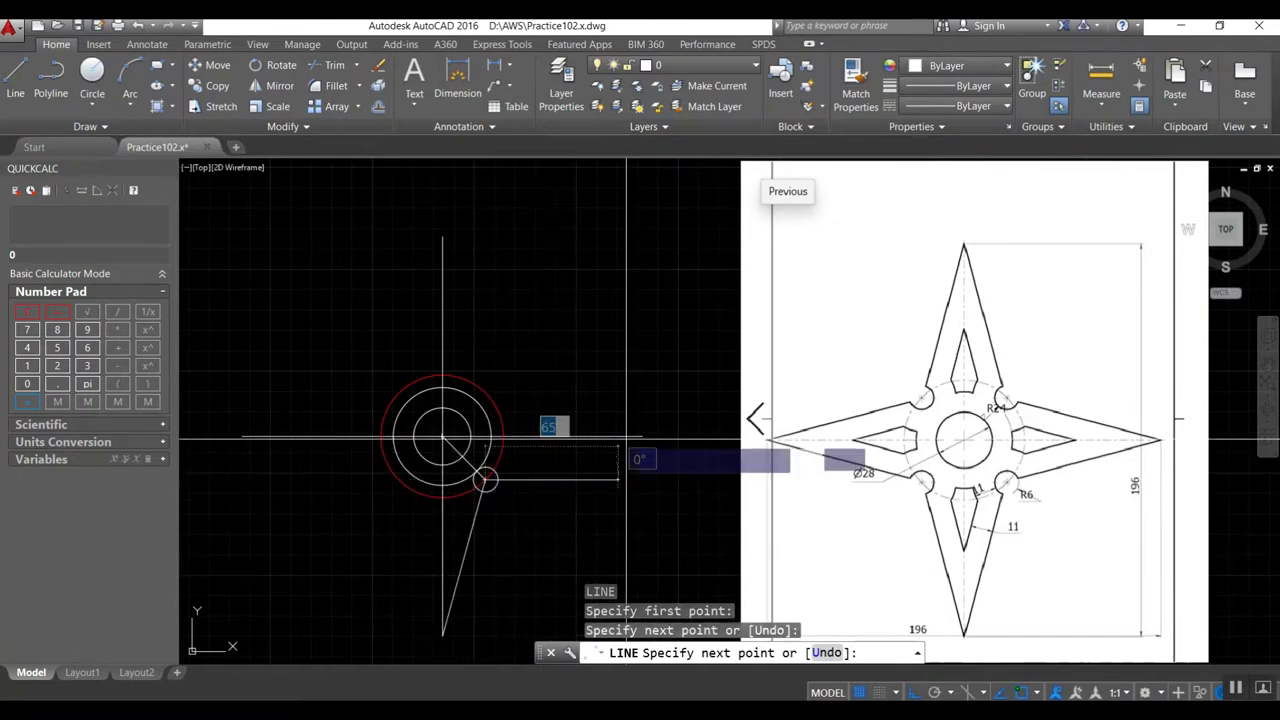
click(642, 437)
key(Escape)
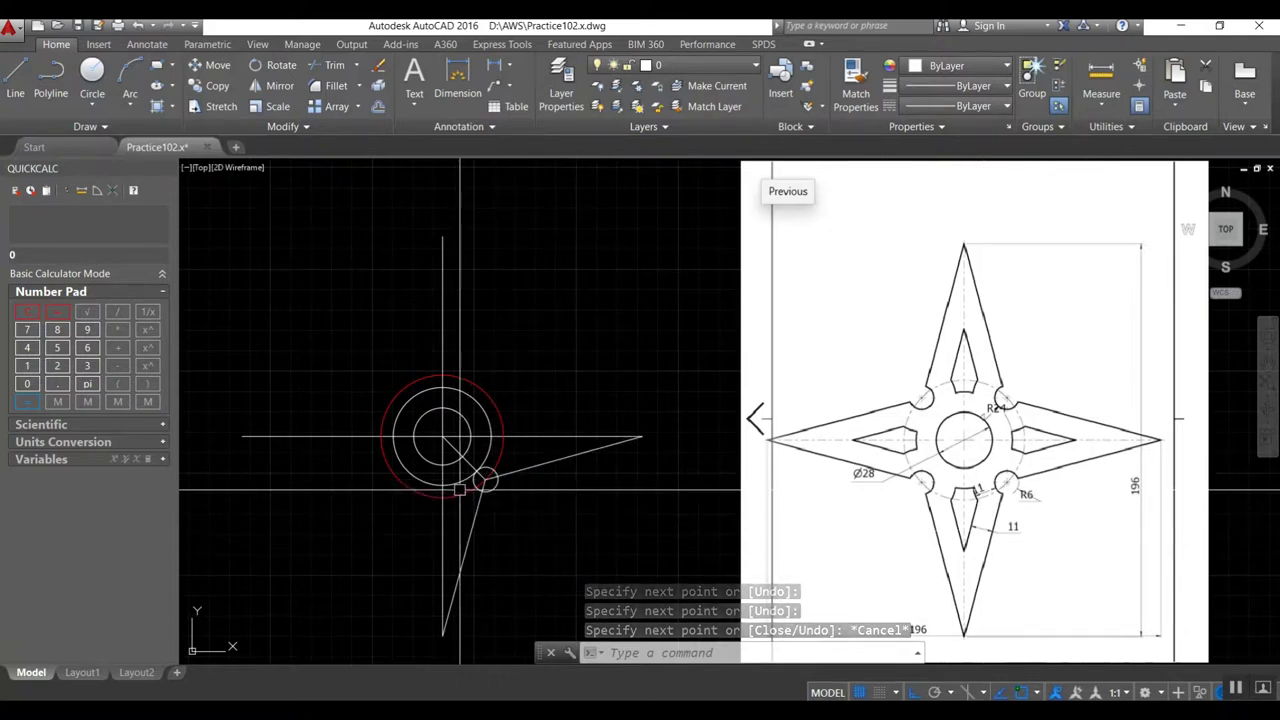
Offset the small radius-6 circle outward by 11.
scroll(485, 487, up, 2)
middle_drag(485, 487, 335, 420)
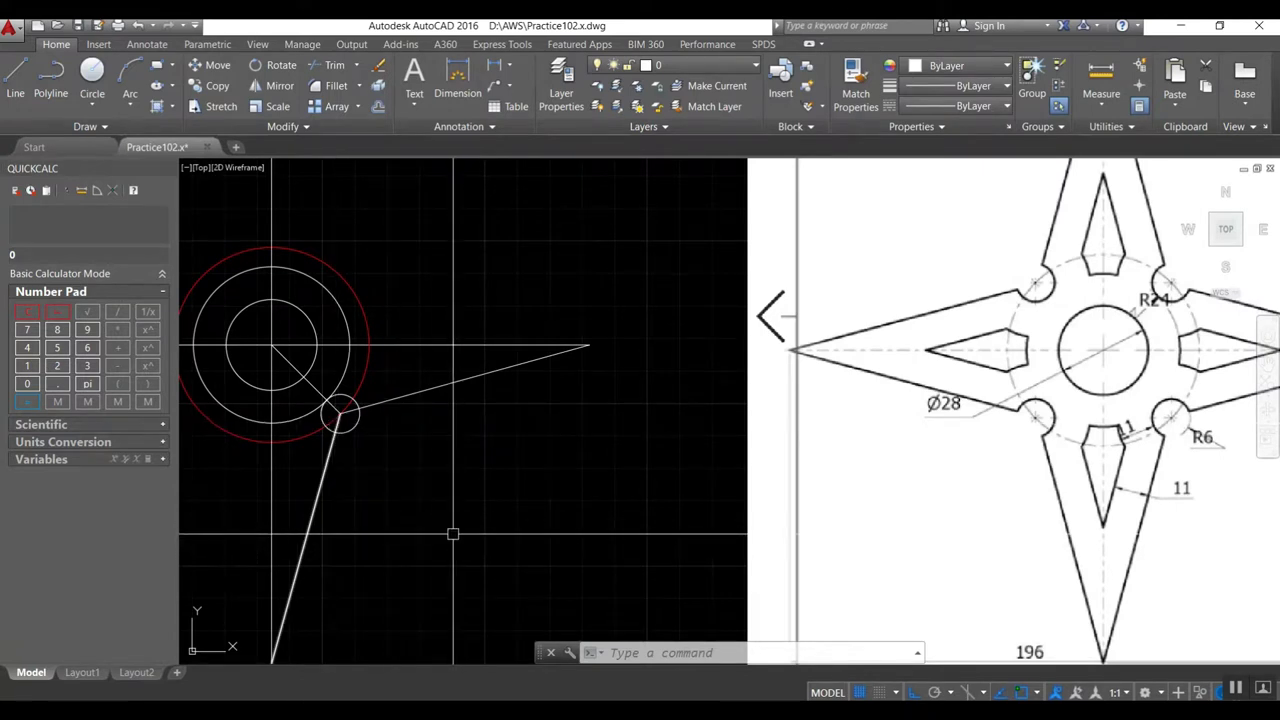
text(o)
key(Return)
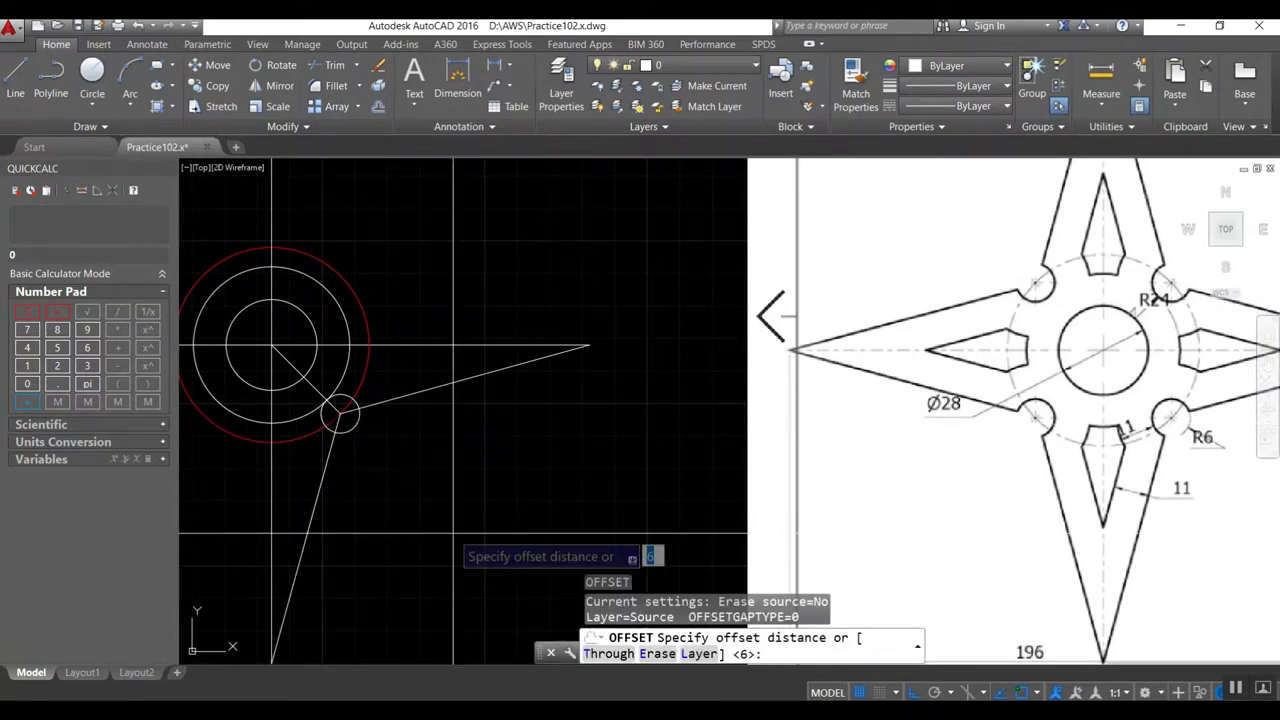
key(Return)
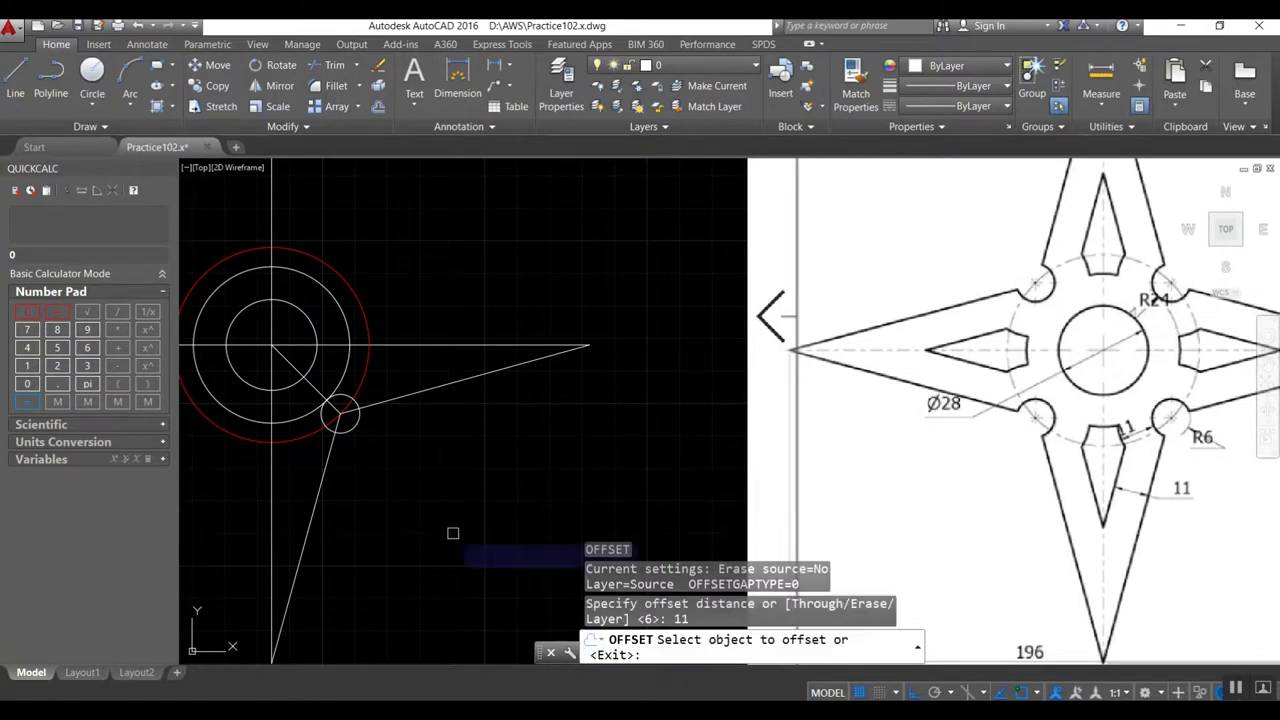
scroll(324, 430, up, 4)
click(325, 429)
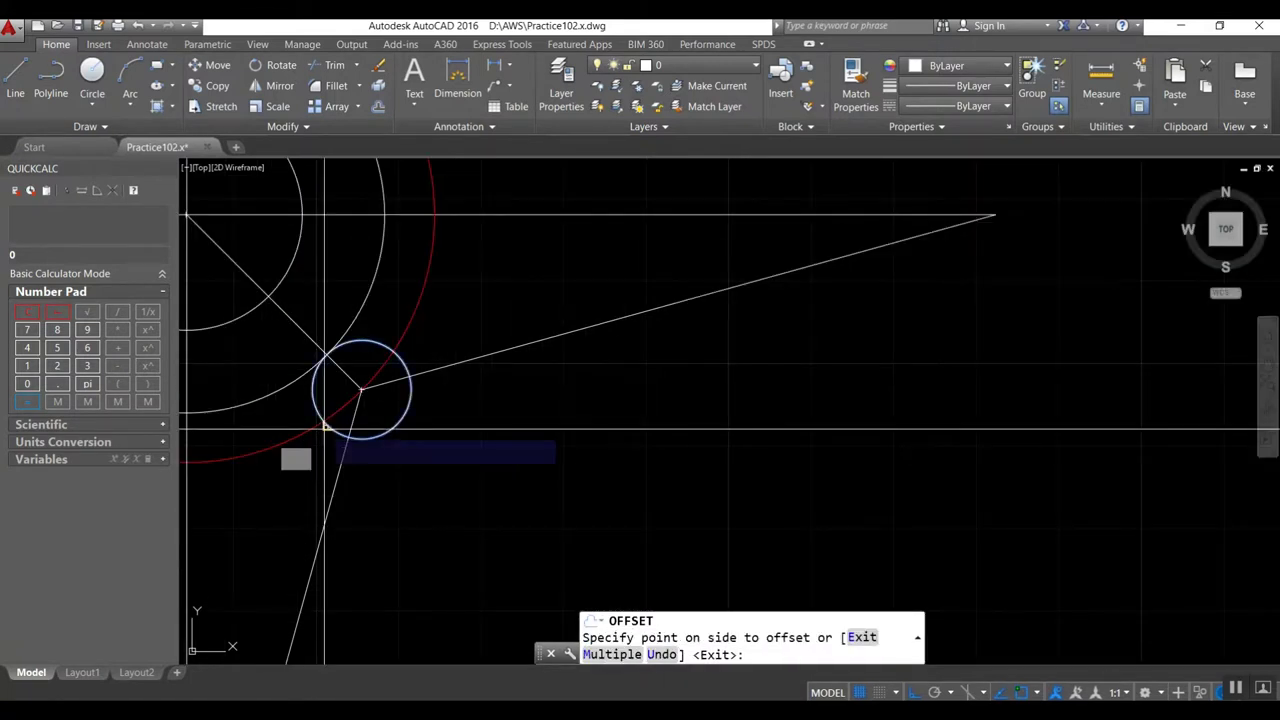
click(334, 451)
scroll(433, 416, down, 4)
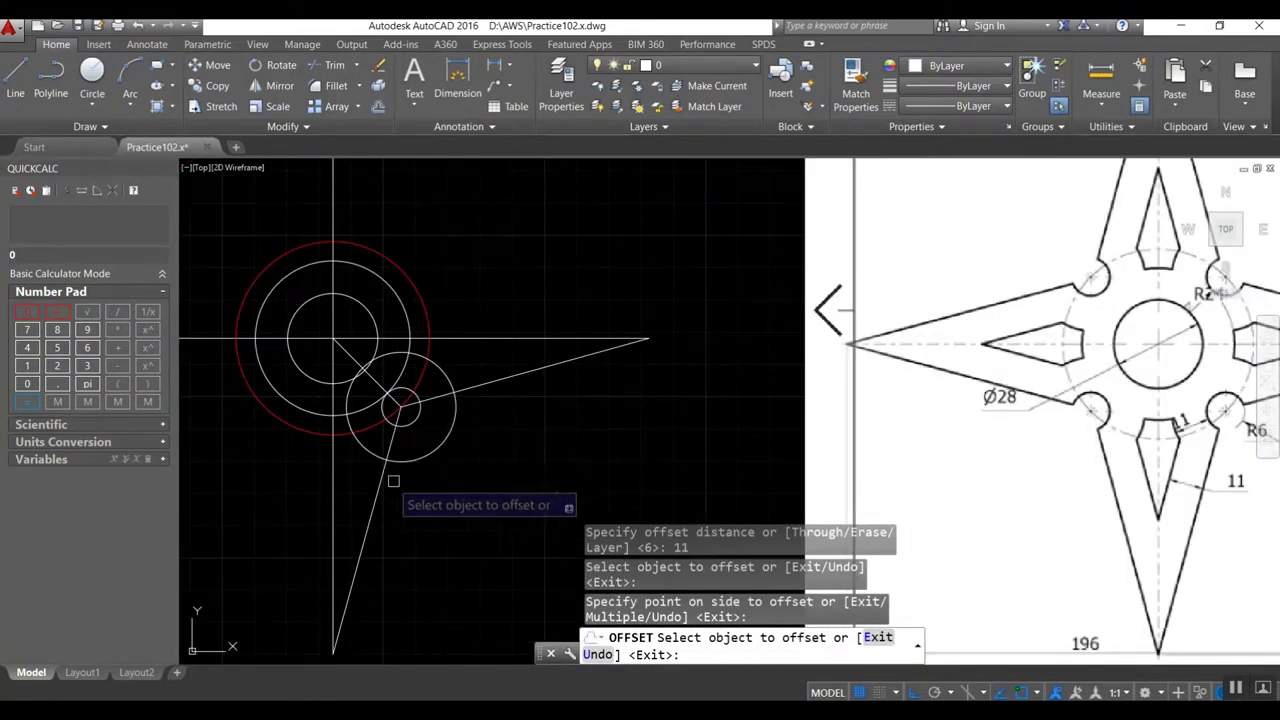
key(Return)
Offset the lower slanted line 11 toward the vertical centerline.
key(Return)
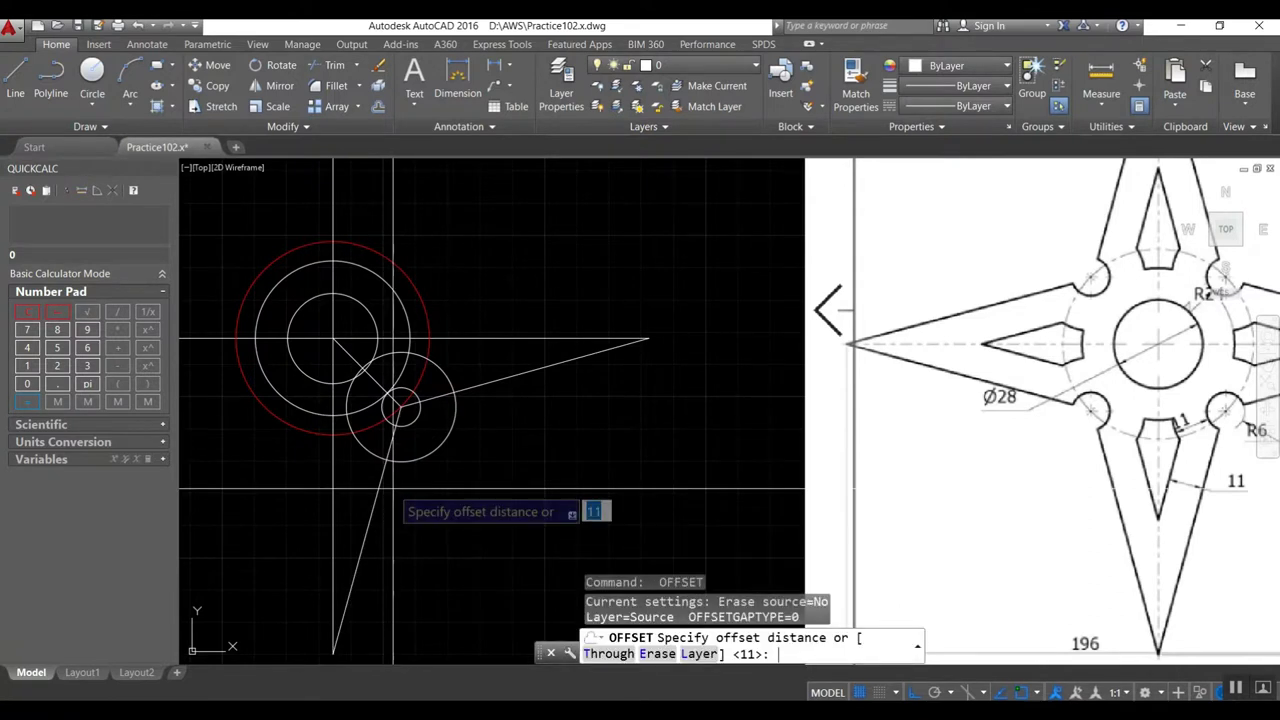
key(Return)
click(372, 500)
click(356, 480)
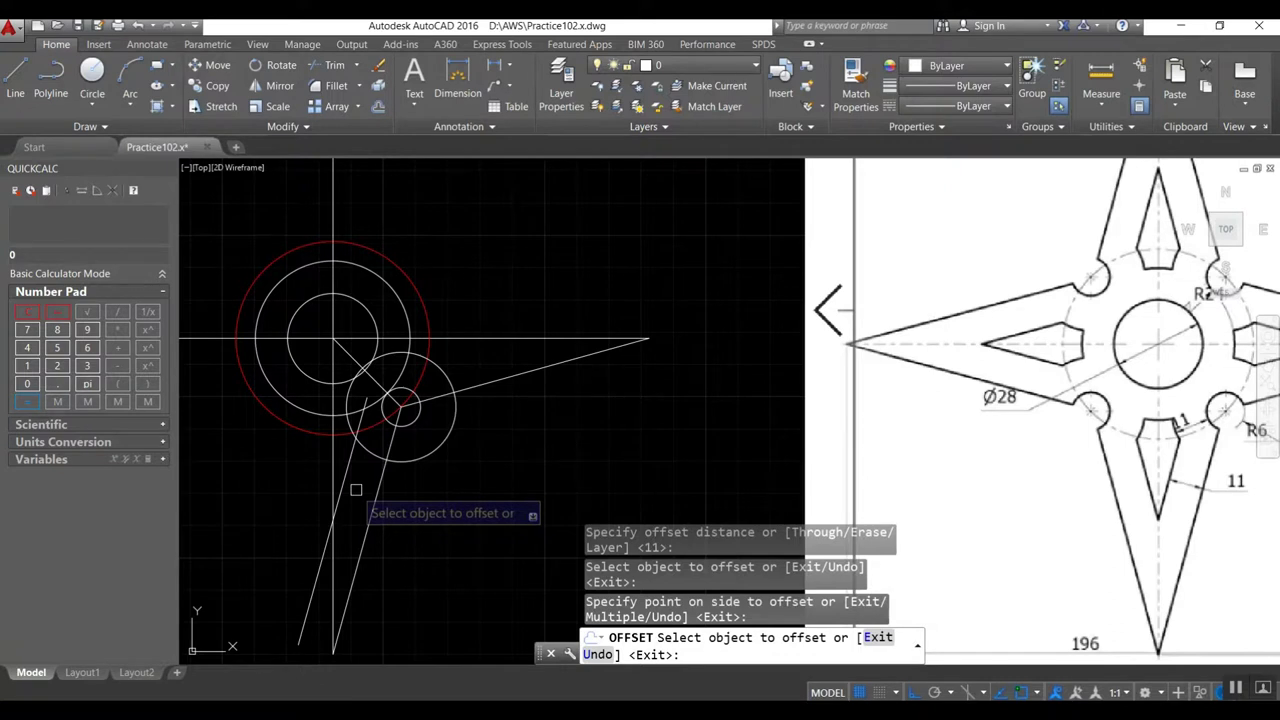
key(Return)
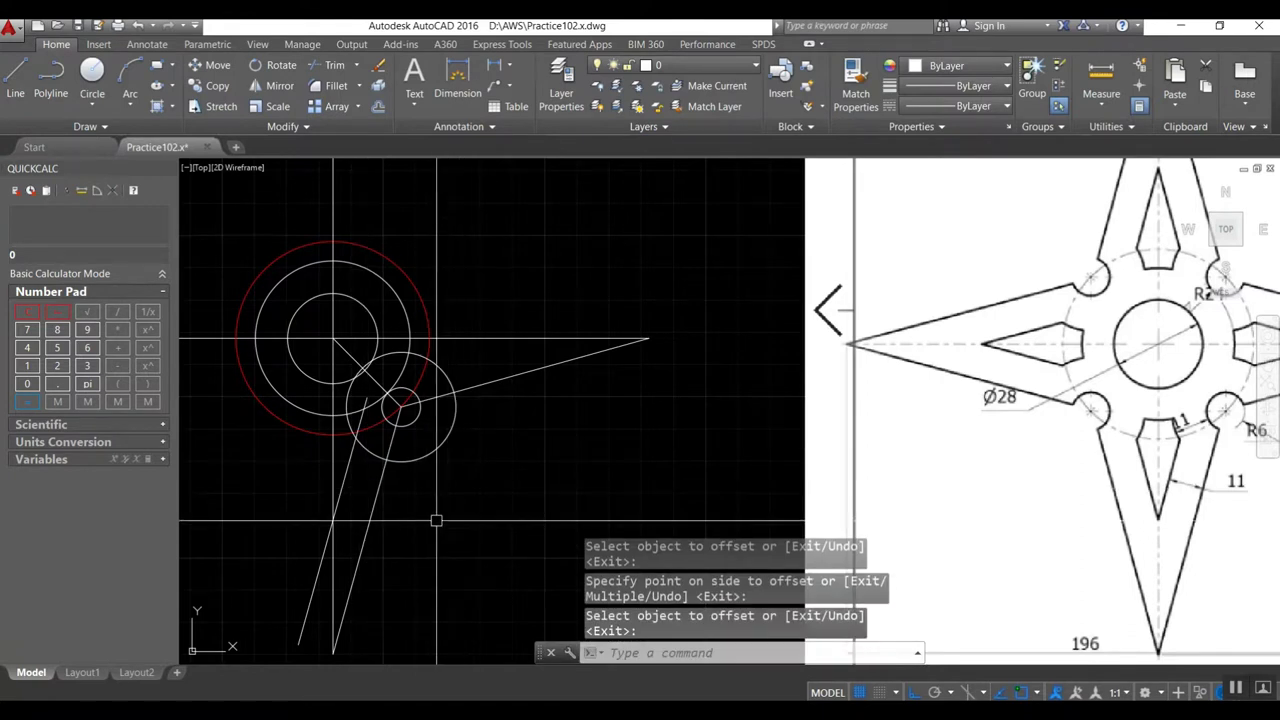
Trim the hub circle open near the small circle and remove the offset ring.
text(tr)
key(Return)
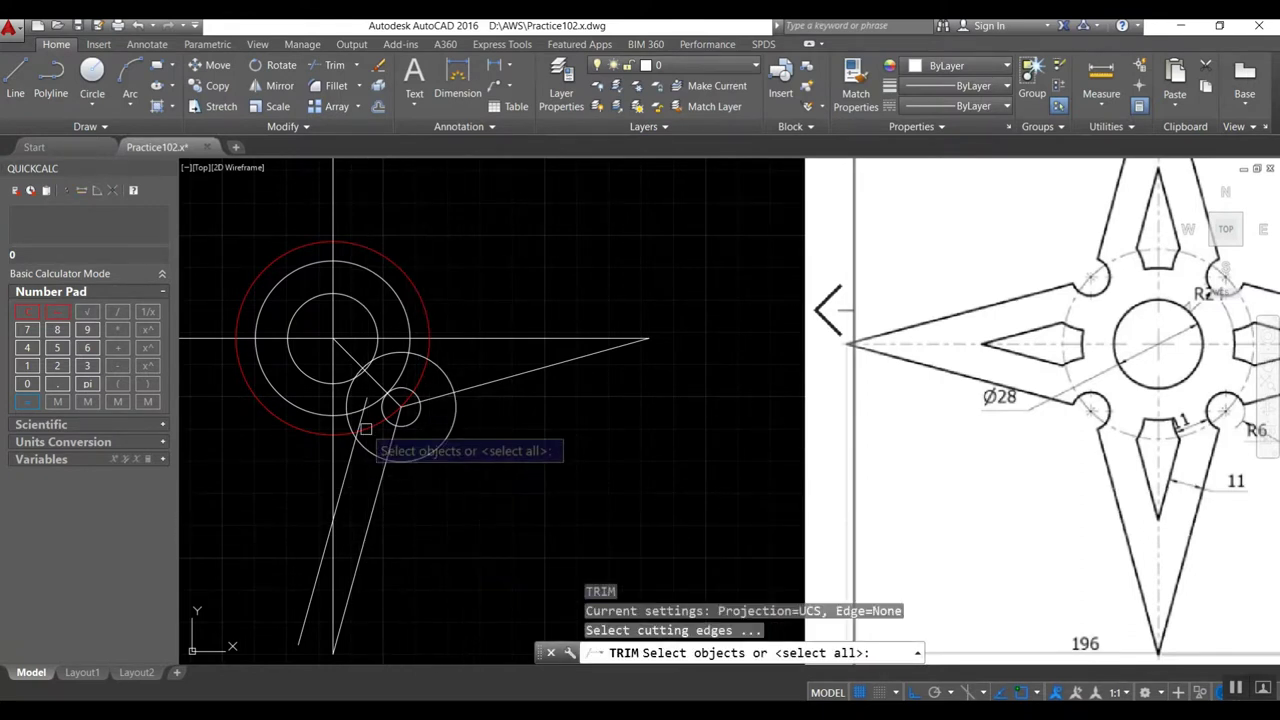
click(360, 424)
key(Return)
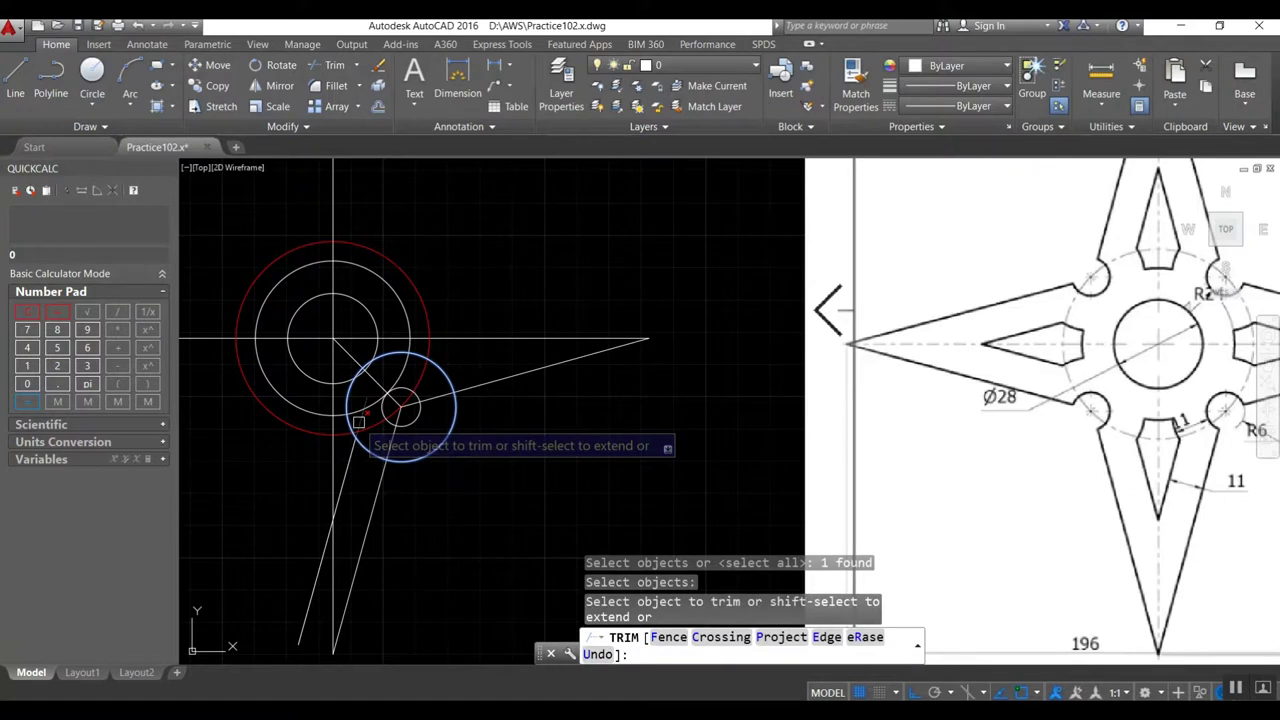
click(372, 442)
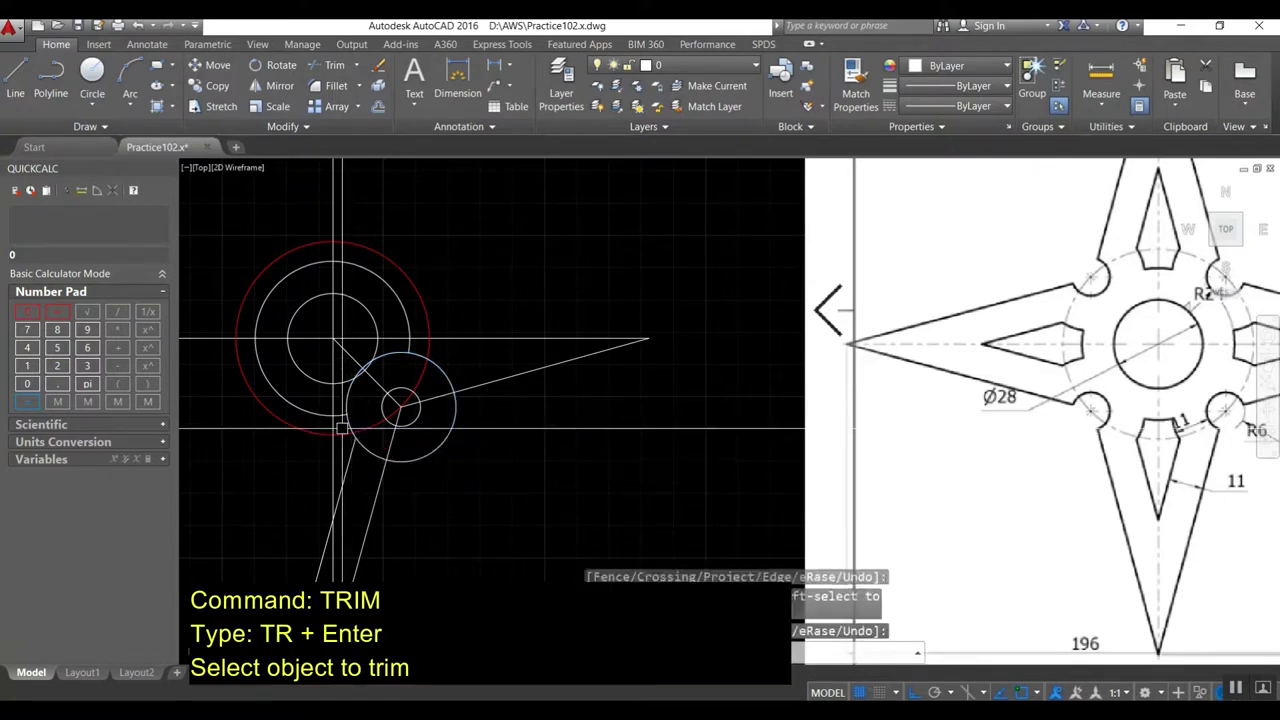
key(Return)
key(Return)
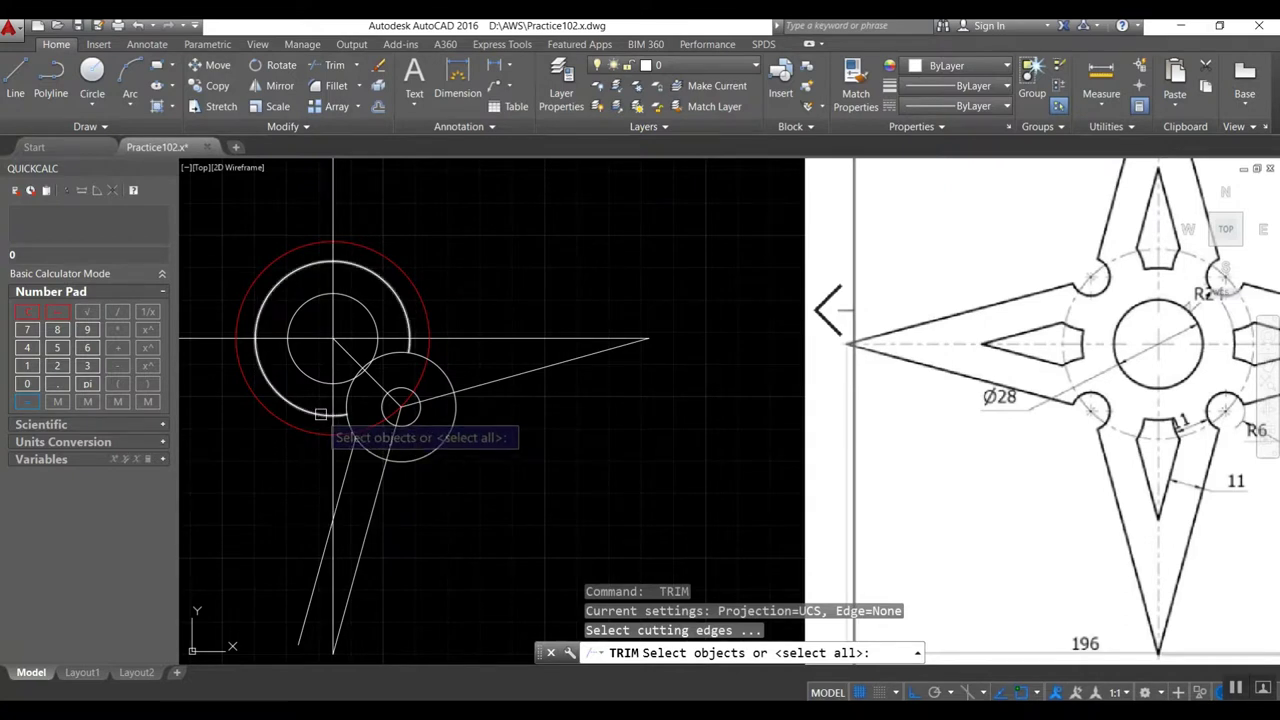
click(325, 420)
click(348, 451)
key(Return)
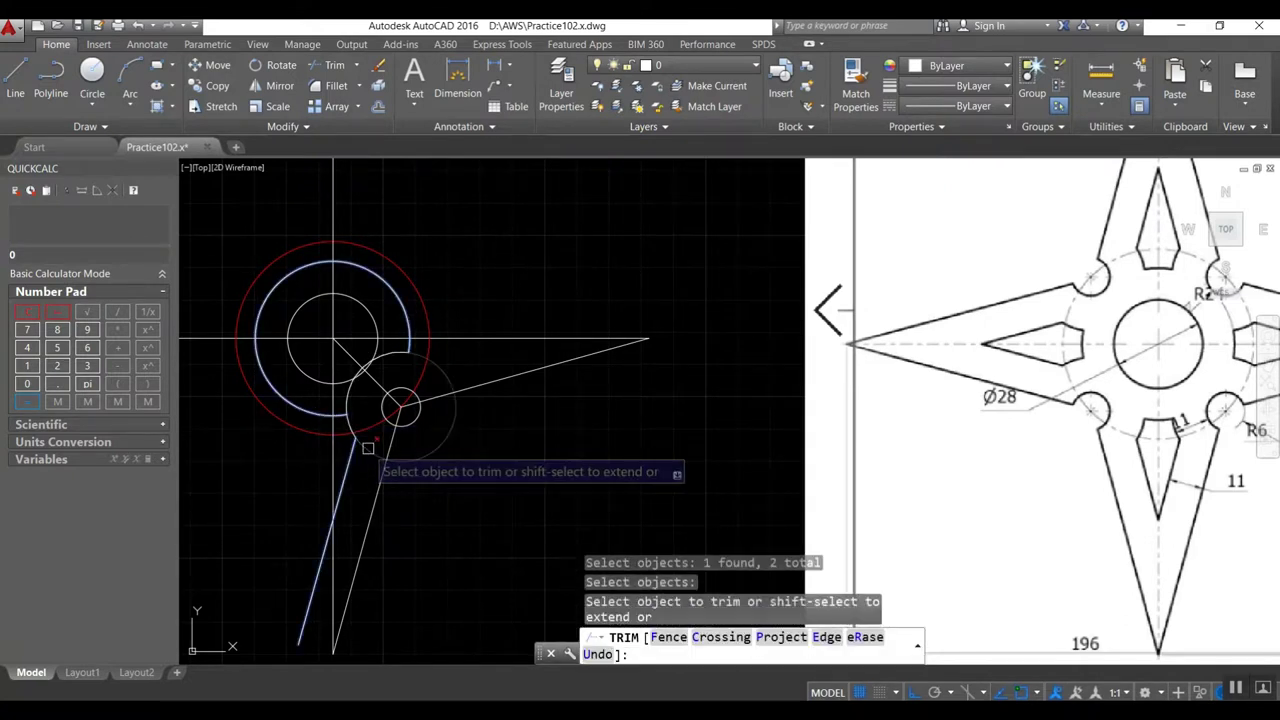
click(356, 450)
click(348, 405)
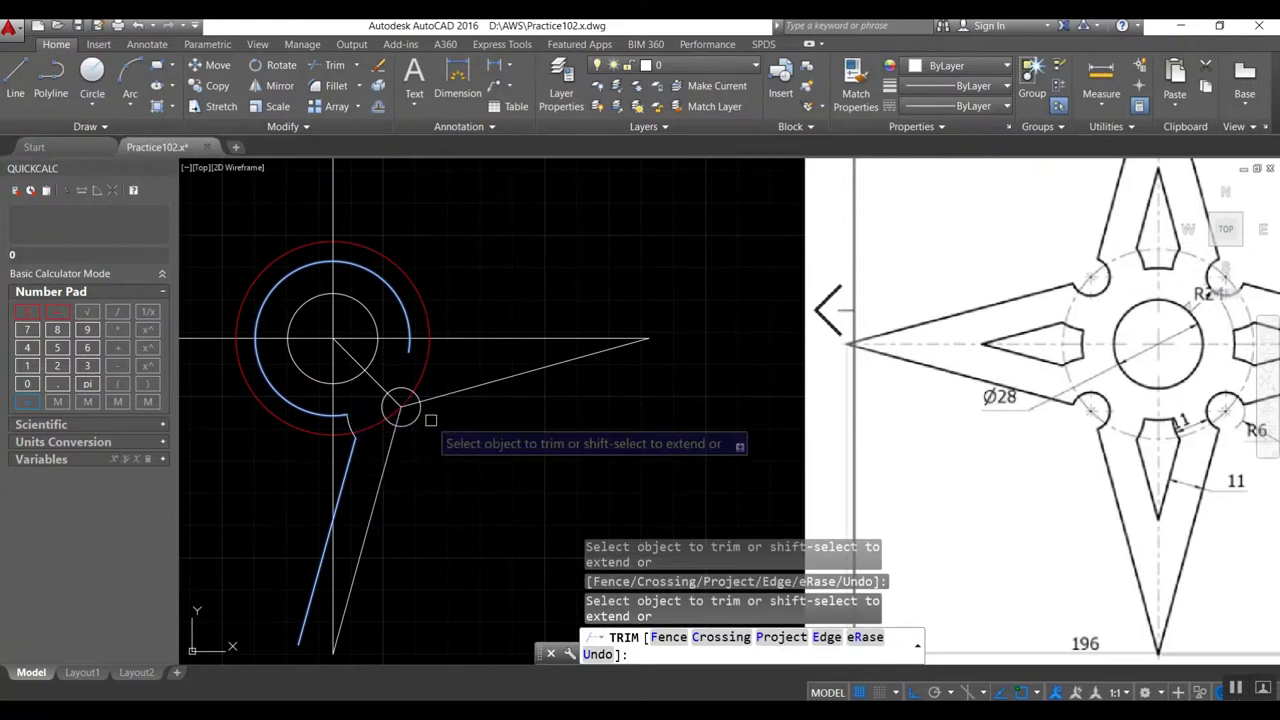
key(Escape)
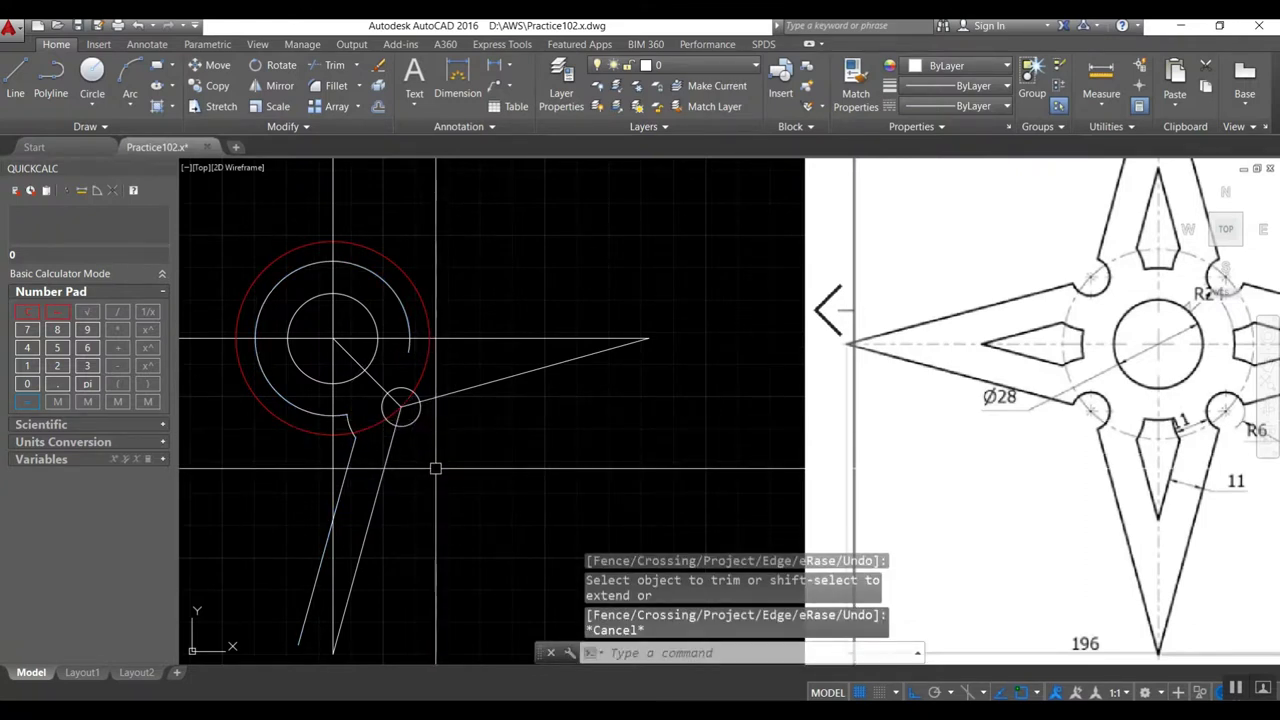
Trim the inner parallel line back to the vertical centerline.
key(Return)
click(333, 496)
key(Return)
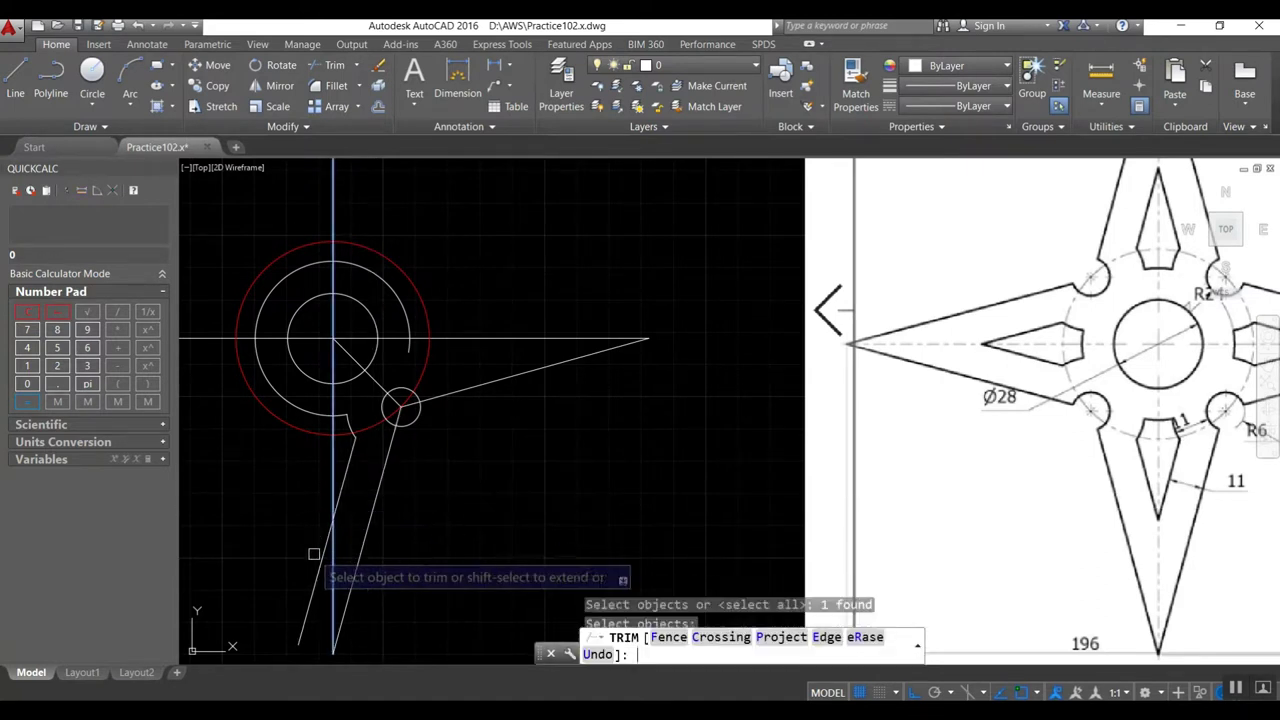
click(316, 540)
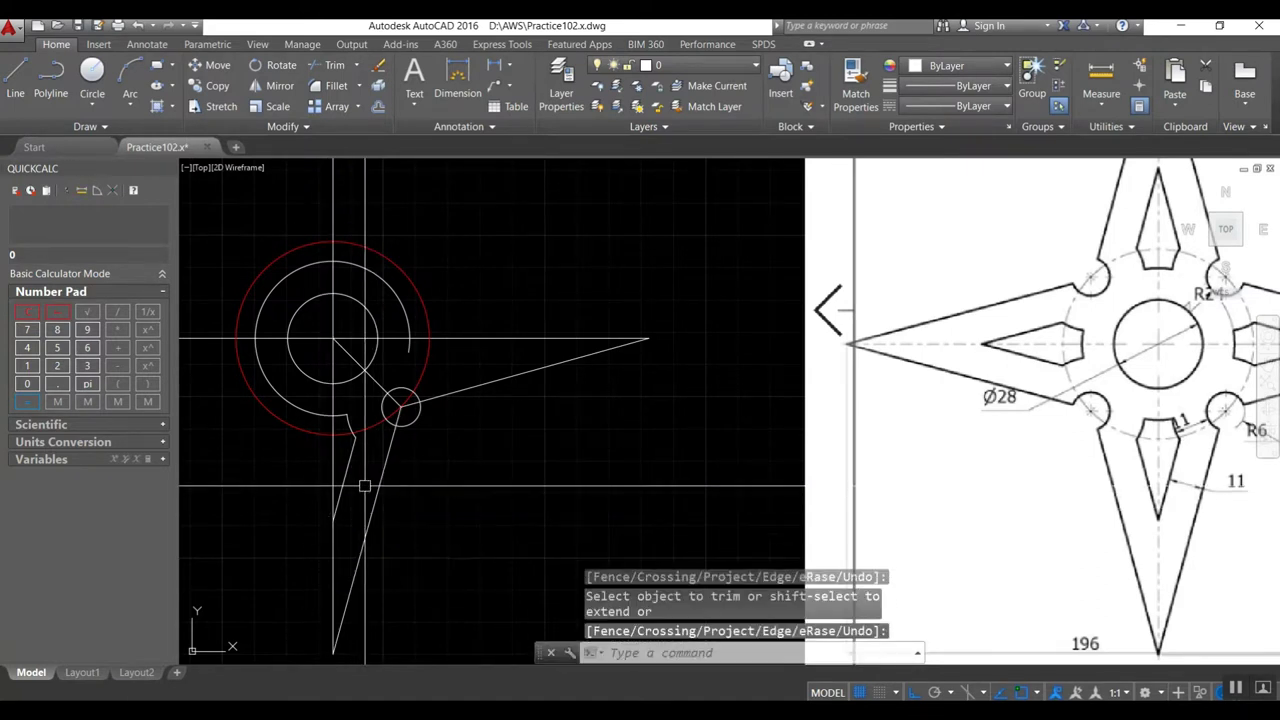
key(Escape)
text(mi)
key(Return)
Mirror the inner slanted line across the vertical centerline, keeping the original.
click(348, 472)
scroll(351, 423, up, 2)
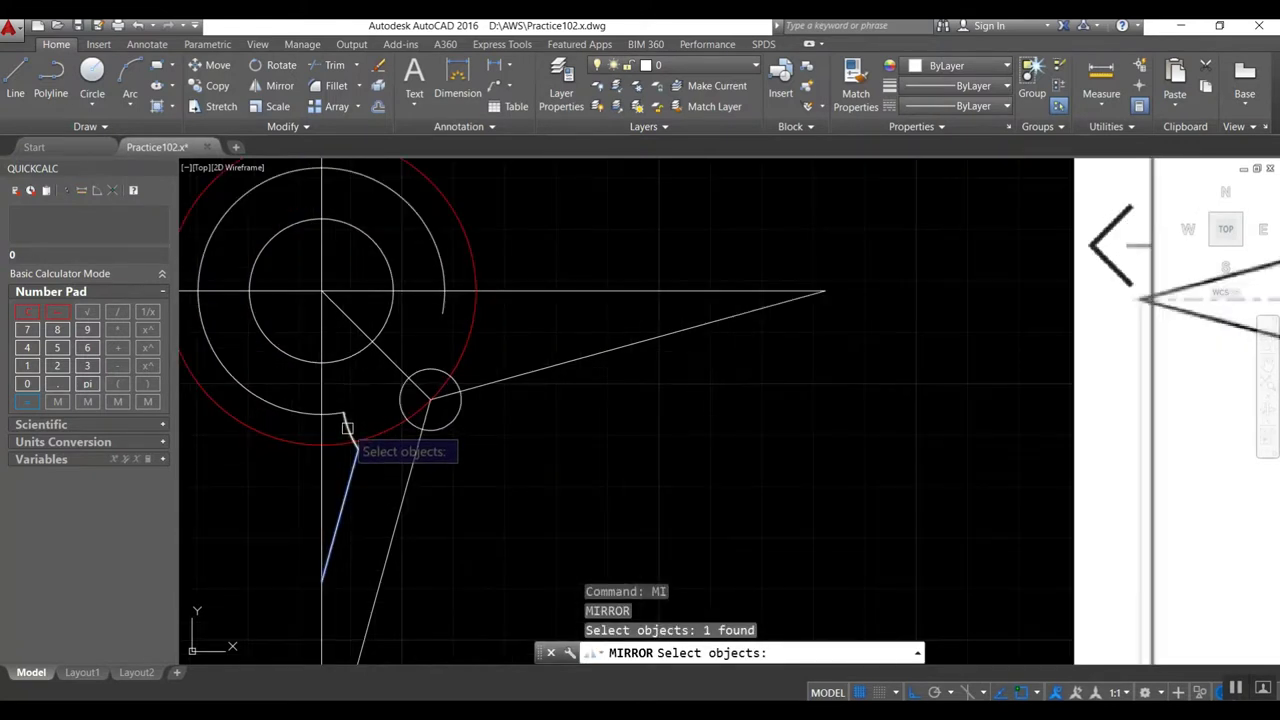
click(350, 438)
key(Return)
click(321, 582)
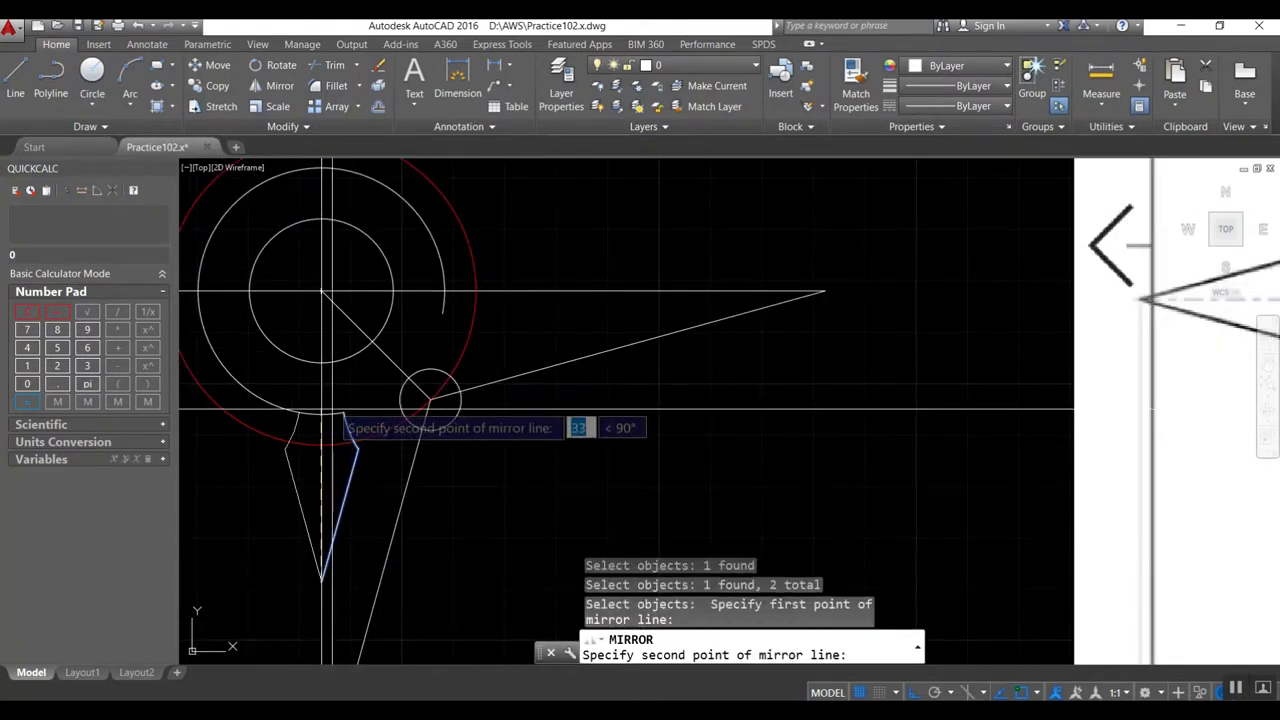
click(322, 291)
key(Return)
Trim the pieces next to the small circle, using it as the cutting edge.
text(tr)
key(Return)
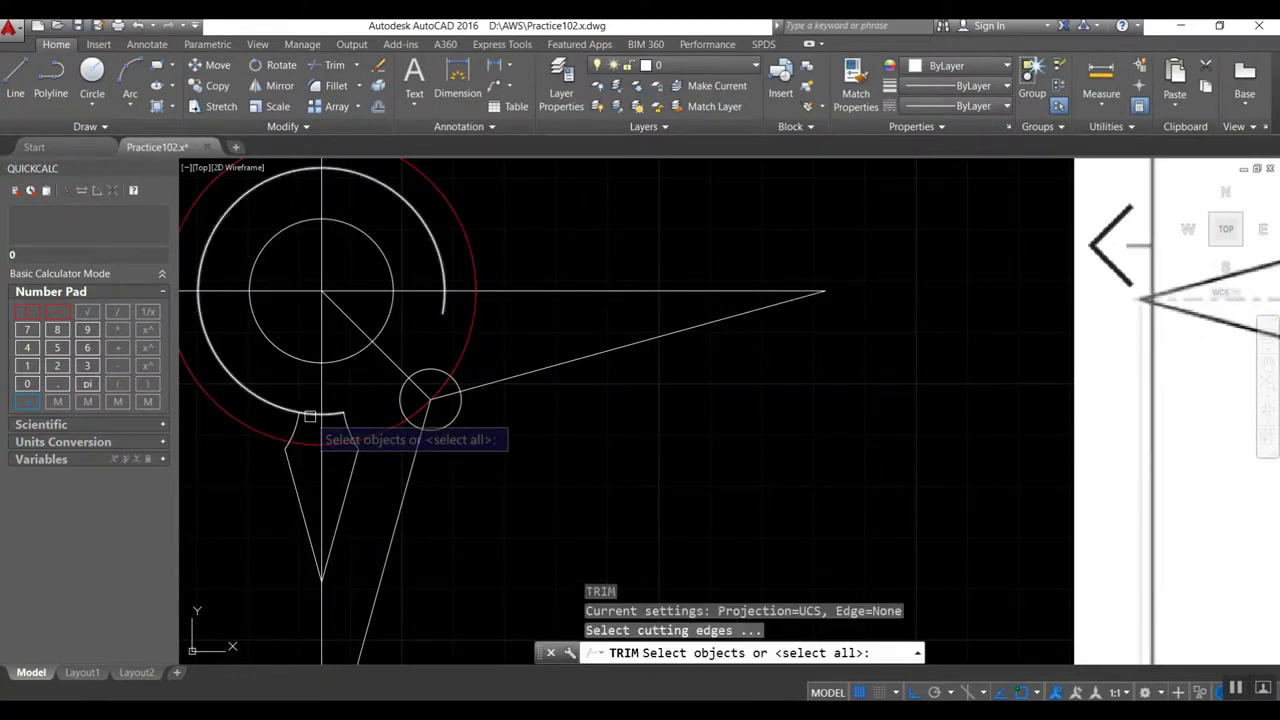
click(310, 416)
key(Return)
click(285, 404)
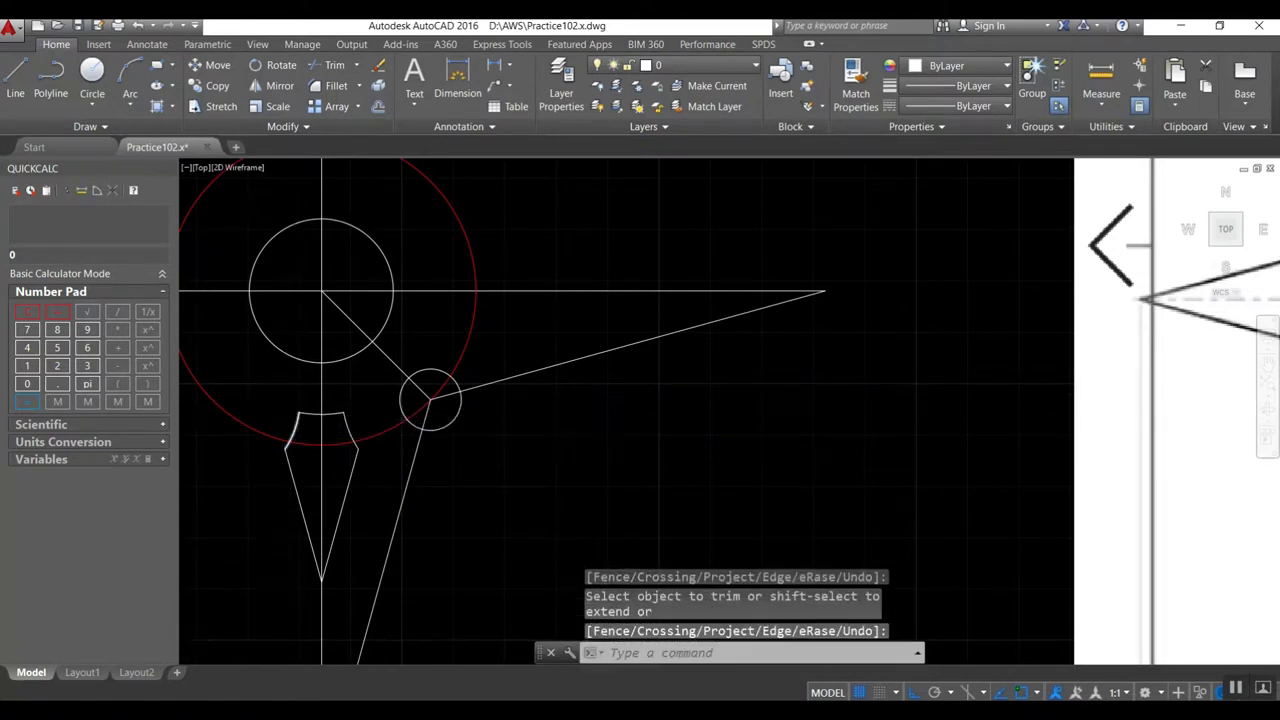
scroll(330, 500, down, 2)
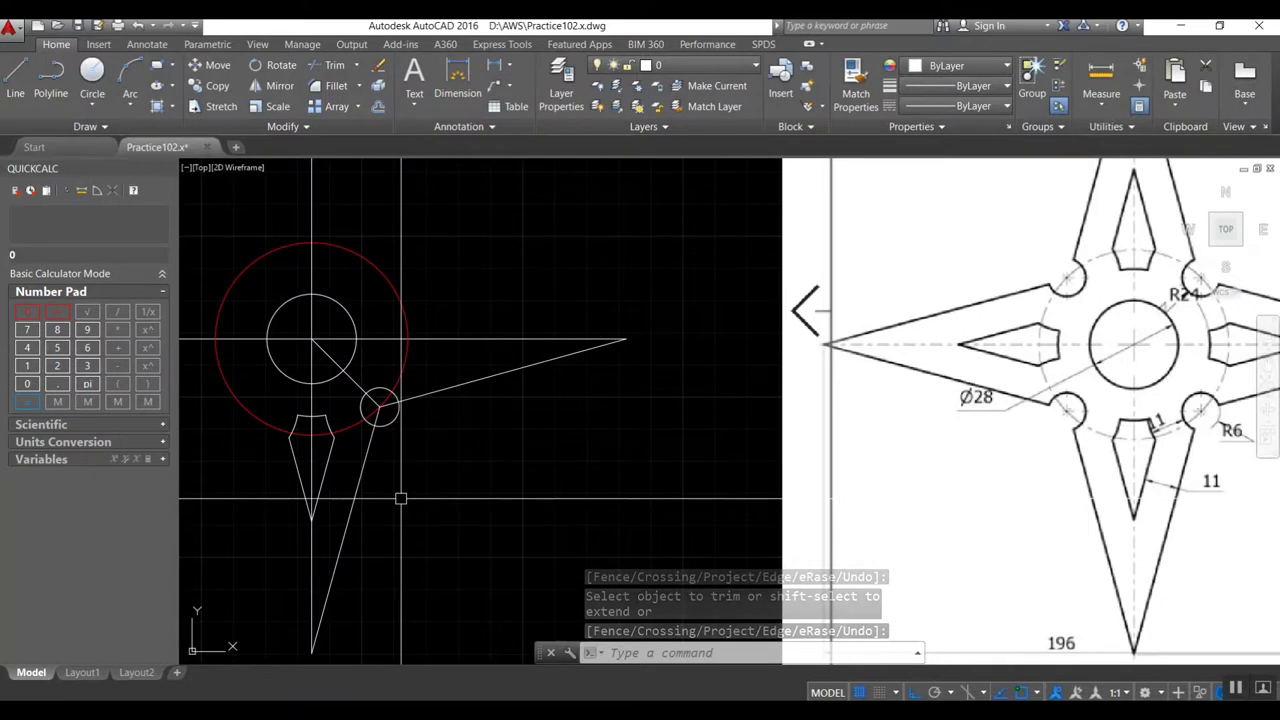
key(Return)
key(Return)
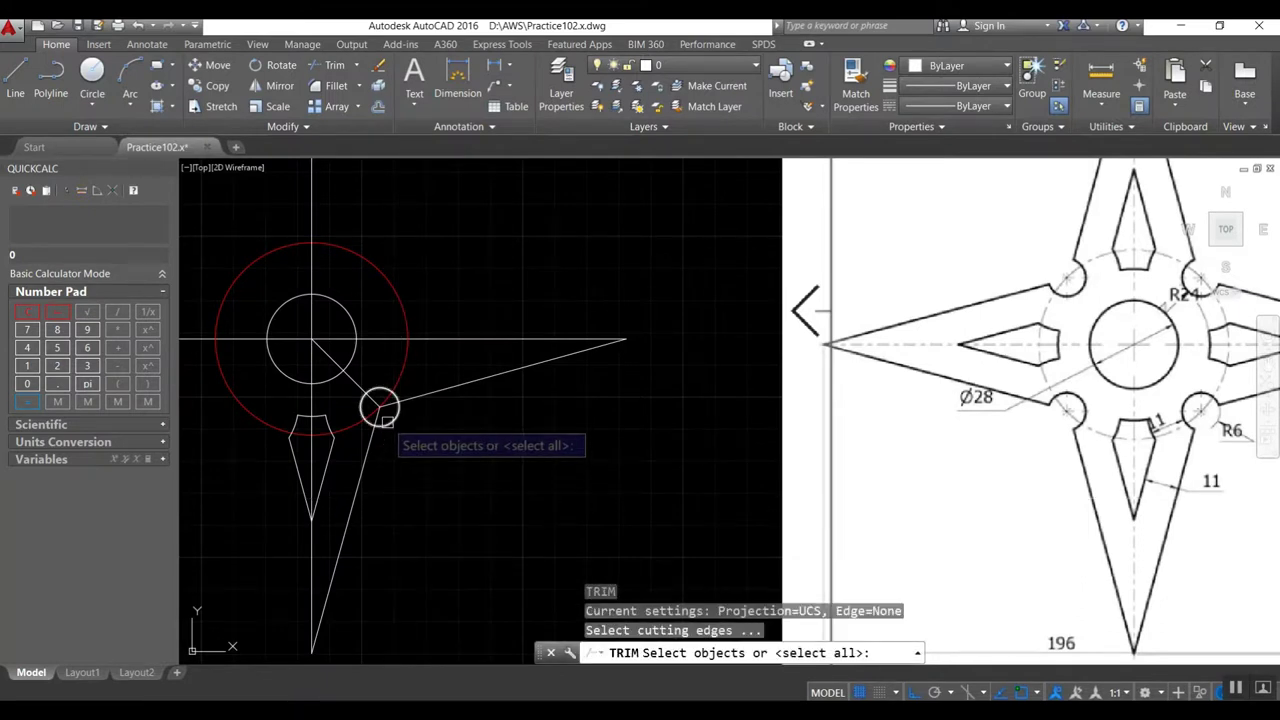
click(387, 420)
key(Return)
click(380, 418)
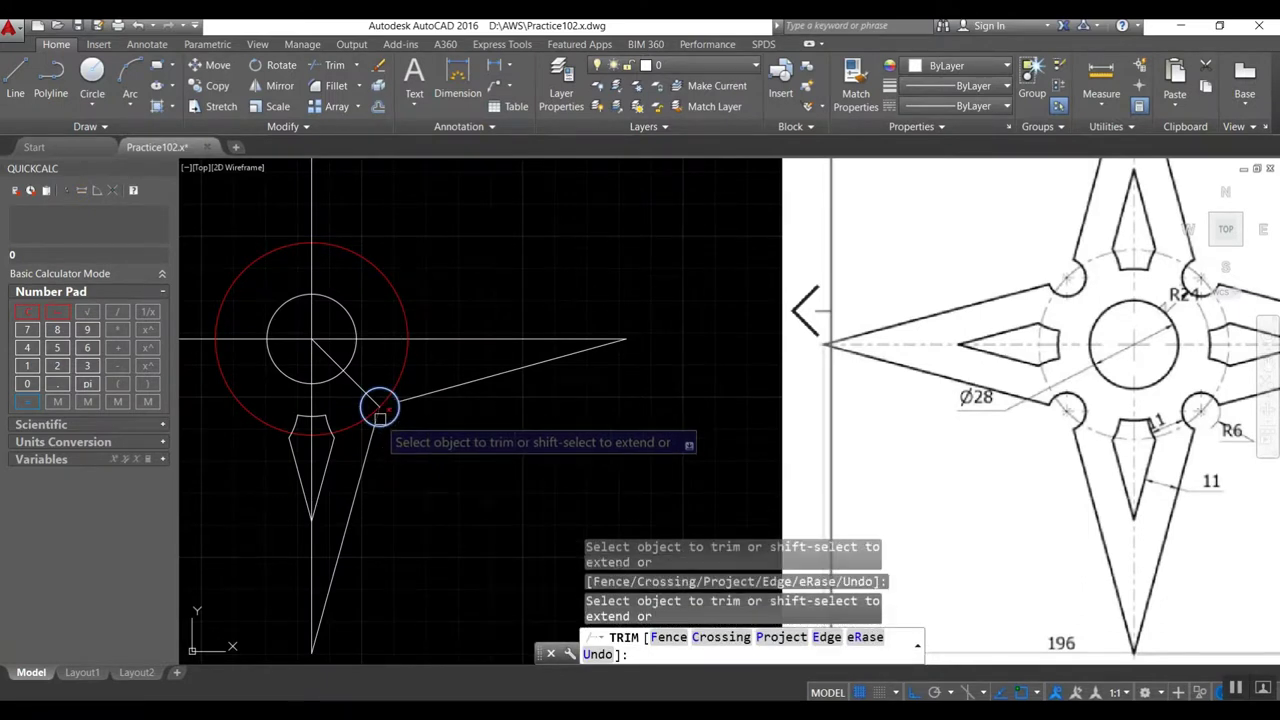
key(Return)
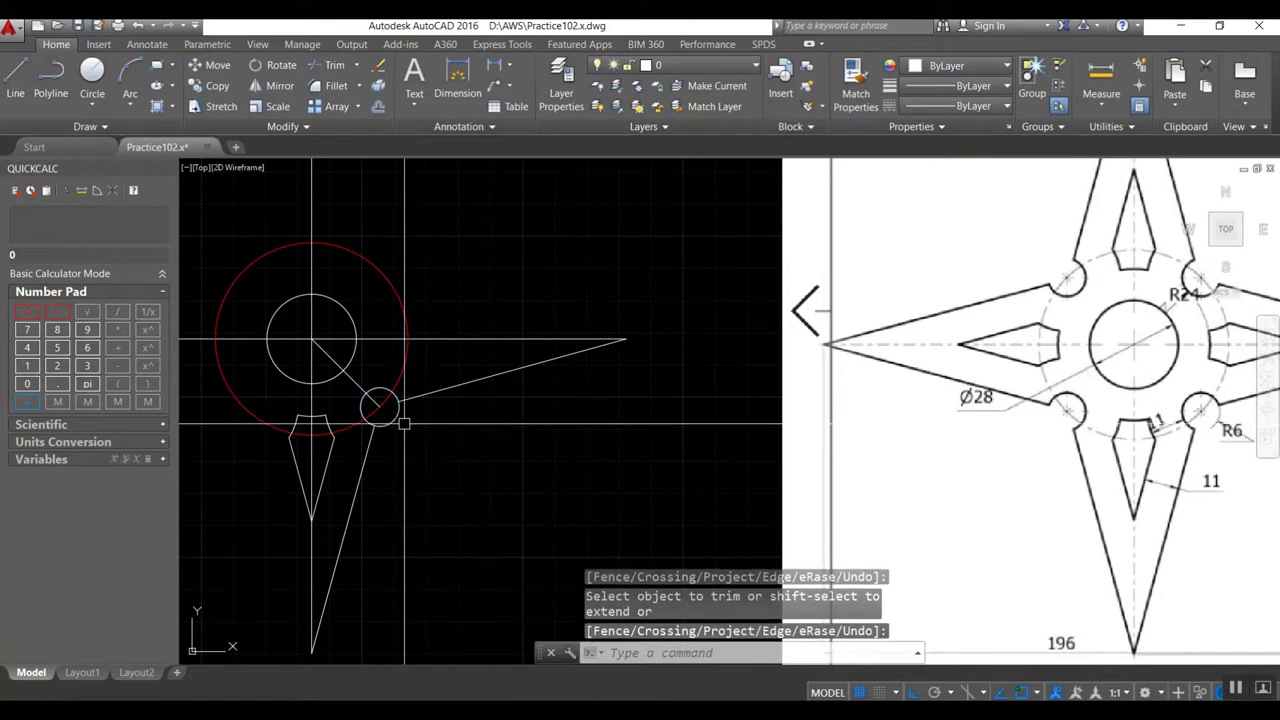
Trim away the small circle's lower-right arc at the slanted line.
key(Return)
click(426, 394)
key(Return)
click(388, 420)
key(Return)
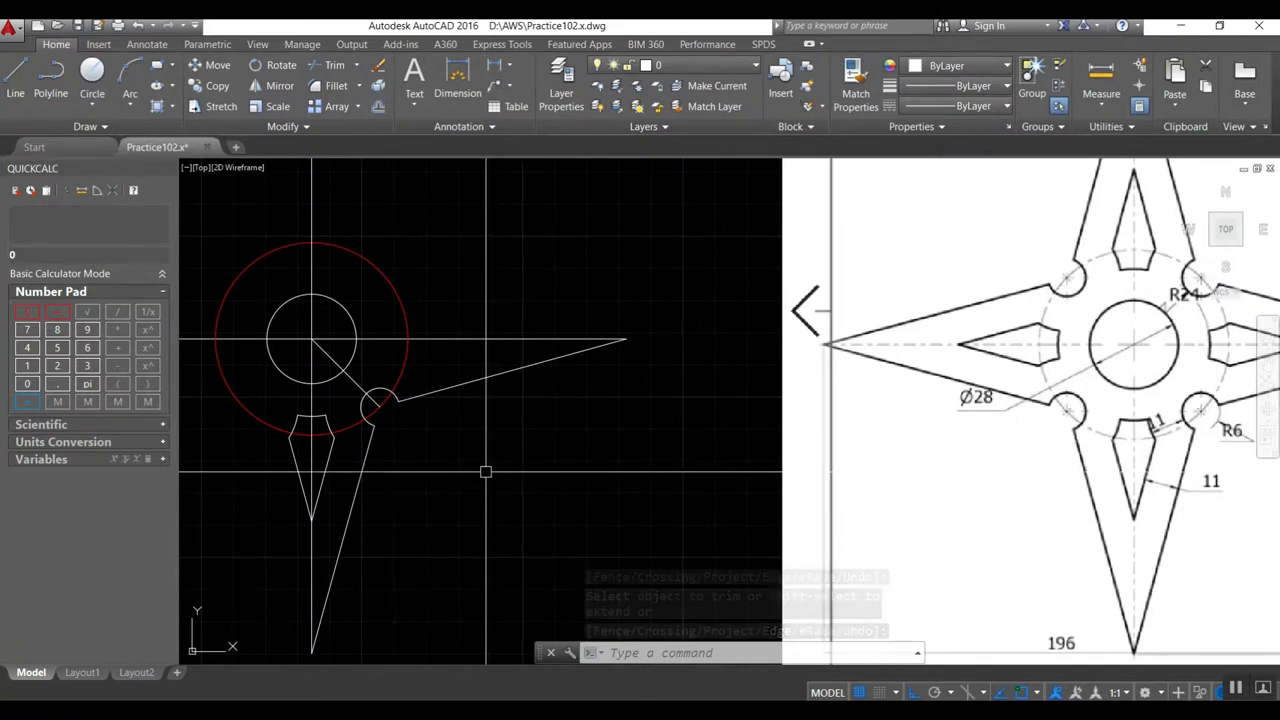
Mirror the slanted edge and notch arc across the vertical centerline, keeping the originals.
text(mi)
key(Return)
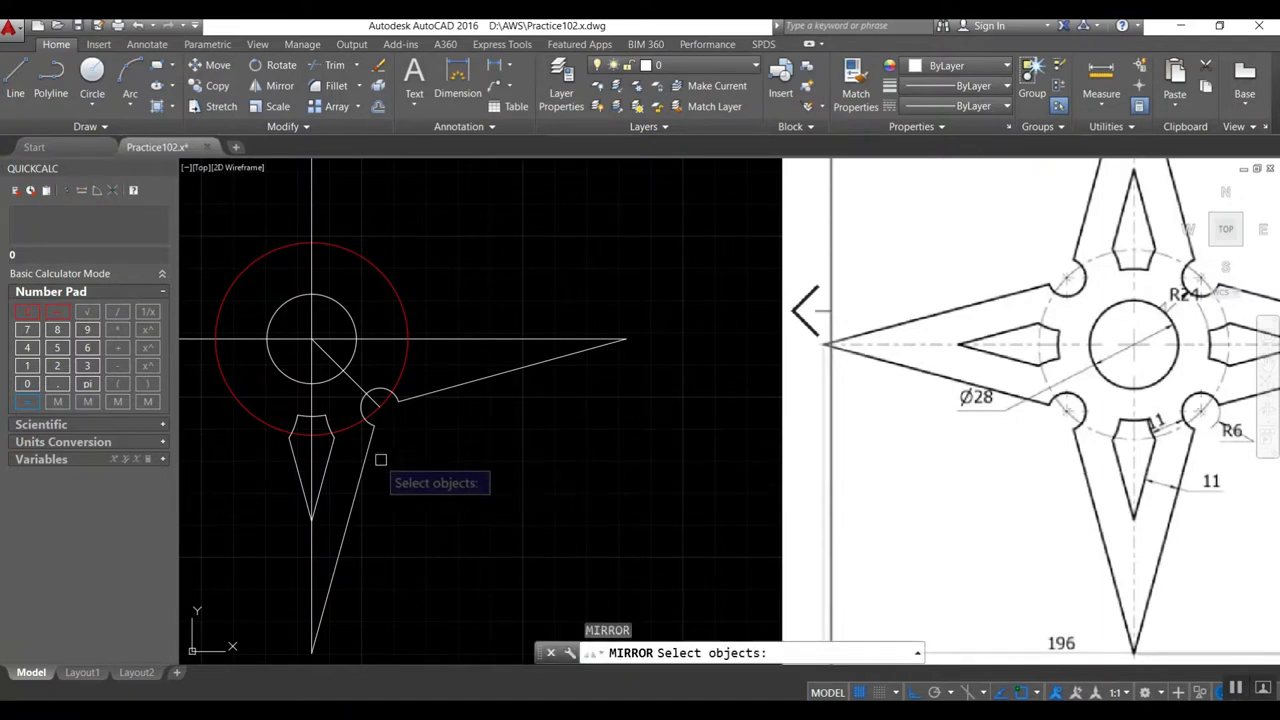
click(363, 441)
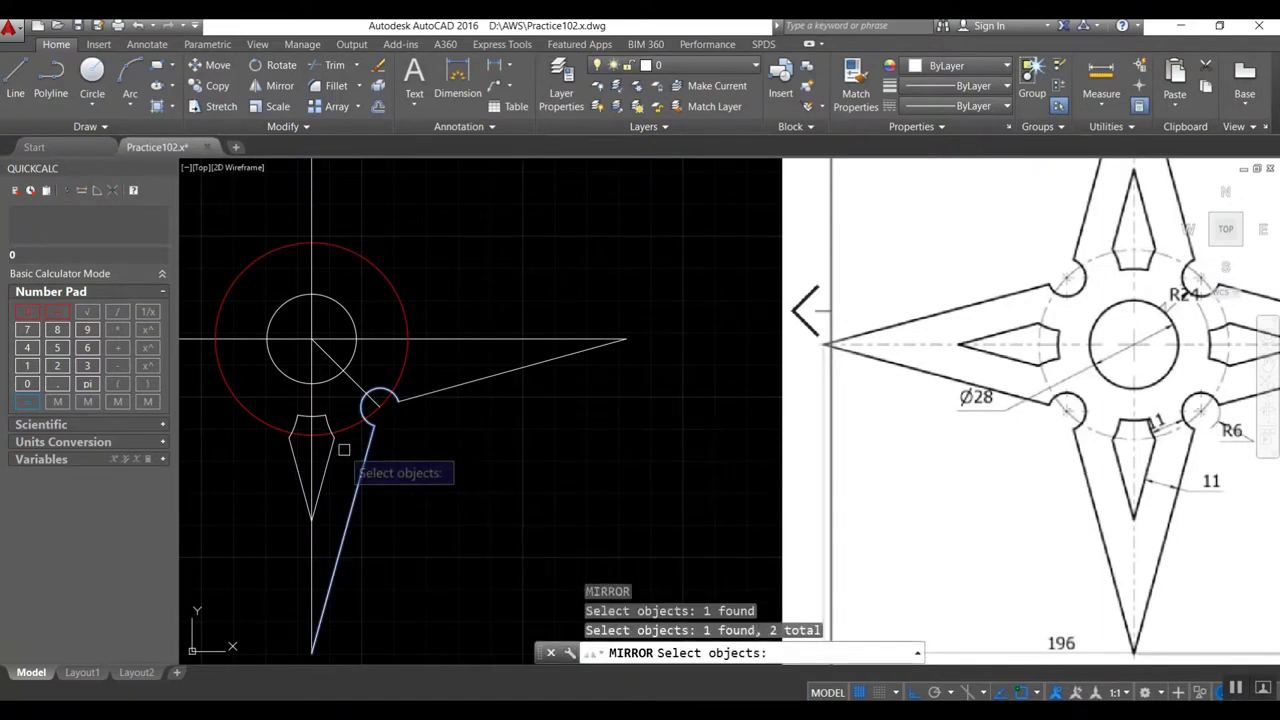
key(Return)
click(312, 445)
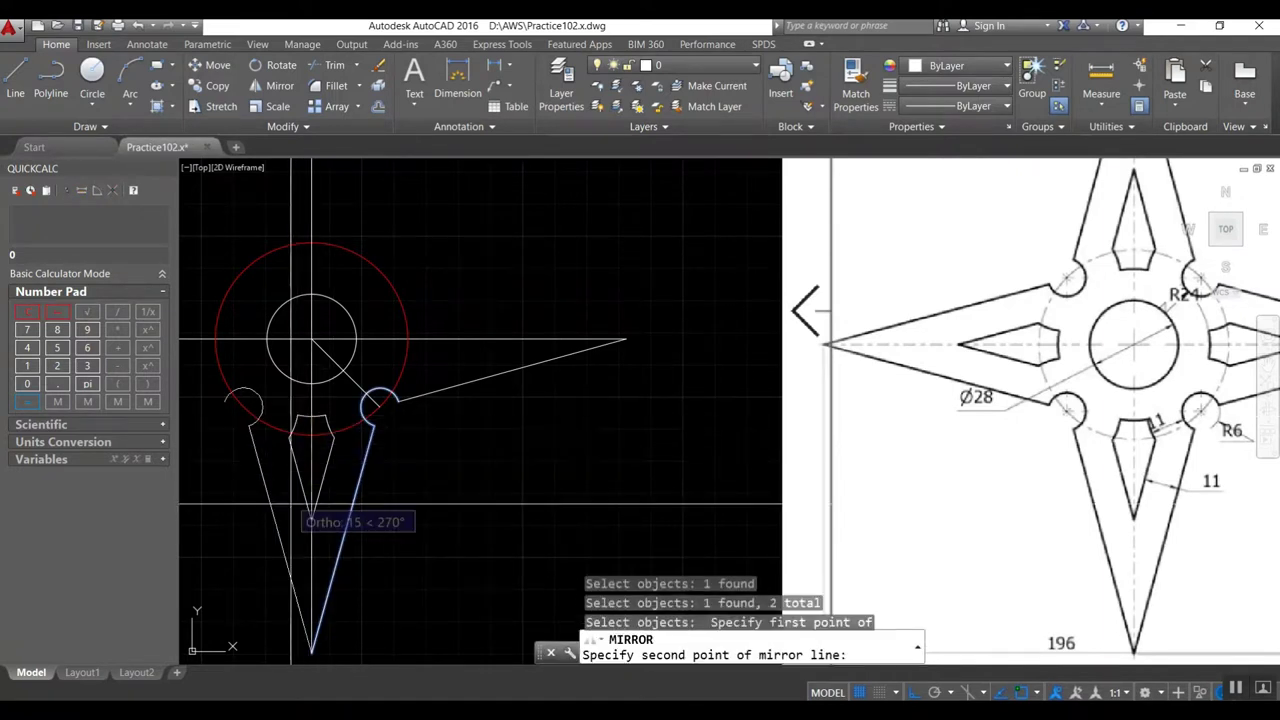
click(311, 520)
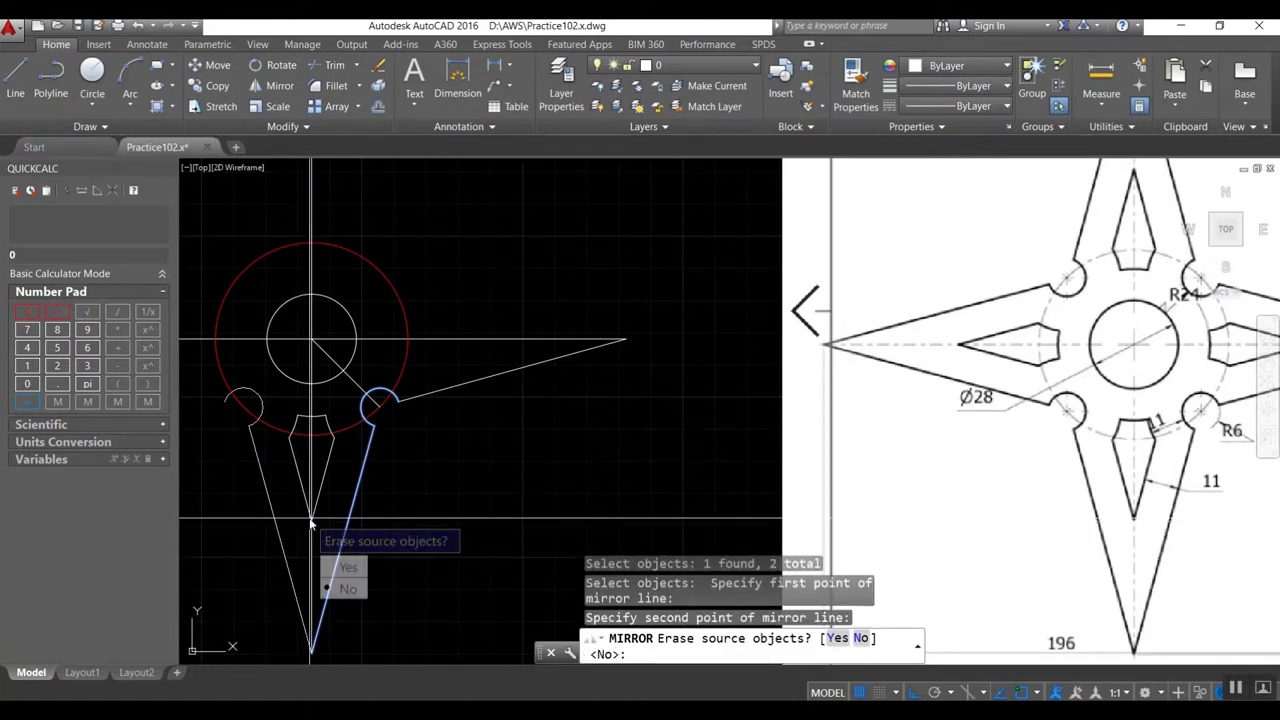
key(Return)
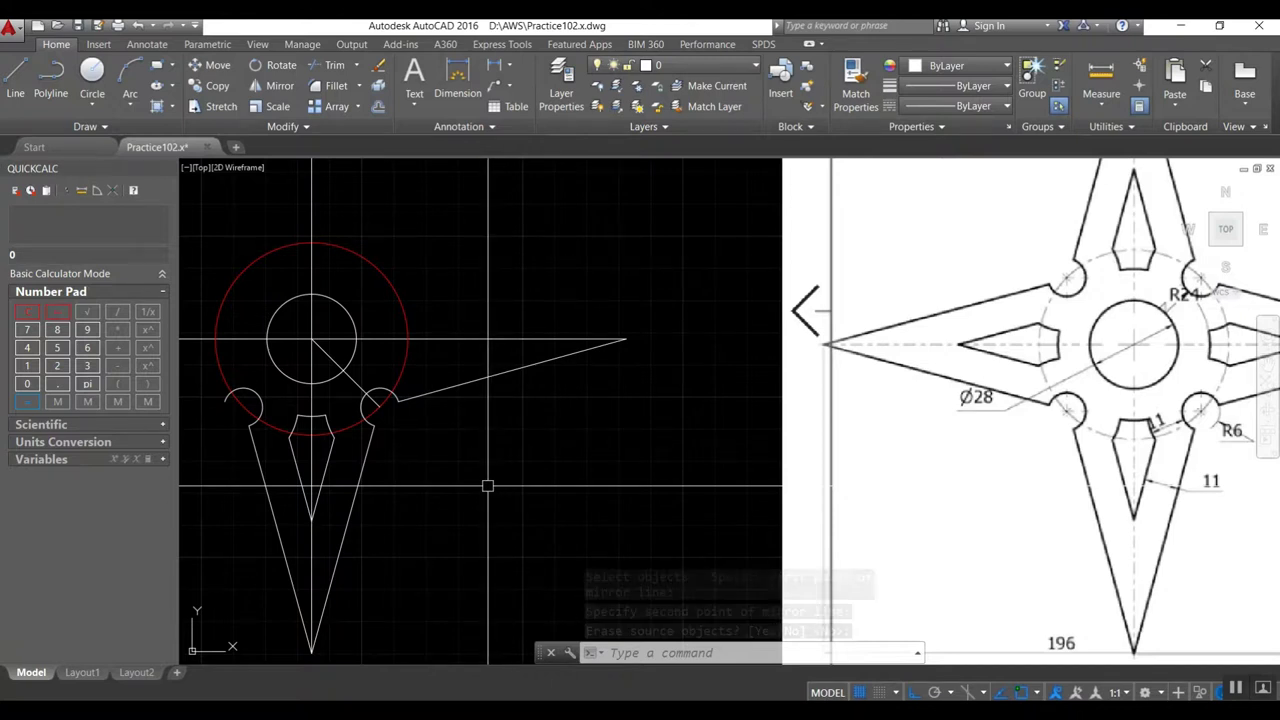
key(Return)
Select the bottom spike's slanted lines and notch arcs for mirroring.
click(357, 466)
click(326, 461)
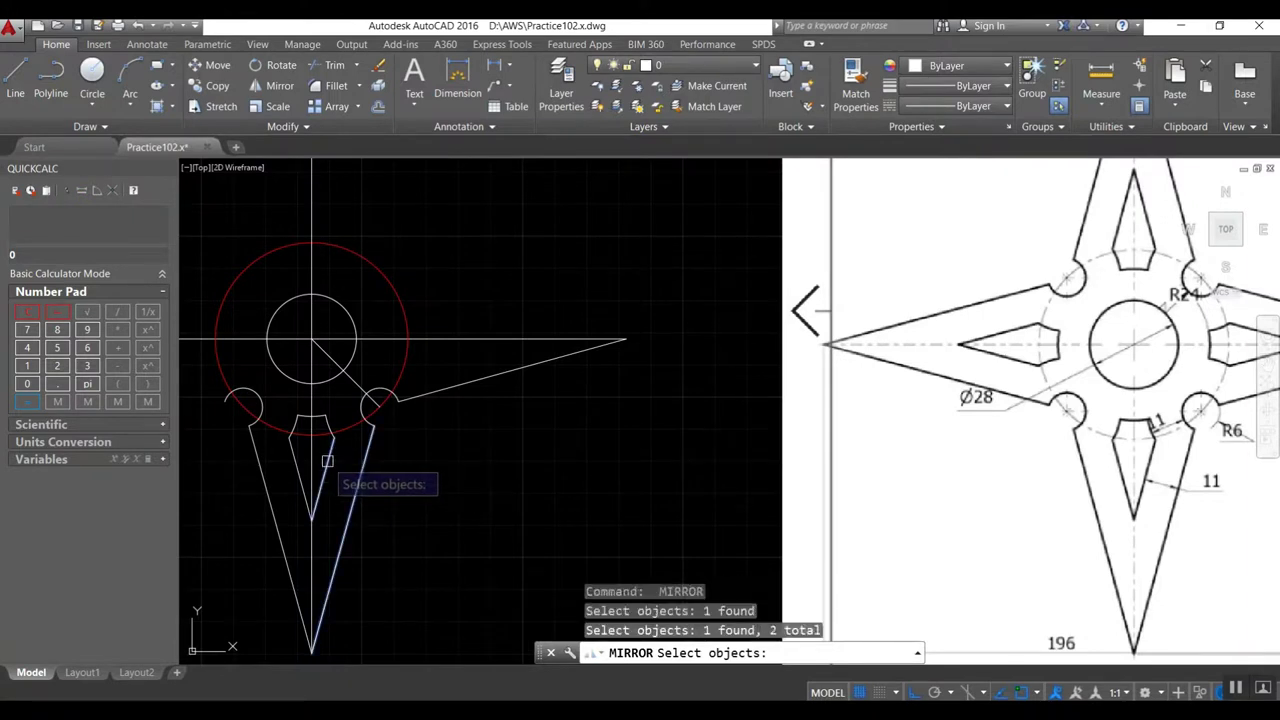
click(218, 405)
click(282, 540)
click(286, 444)
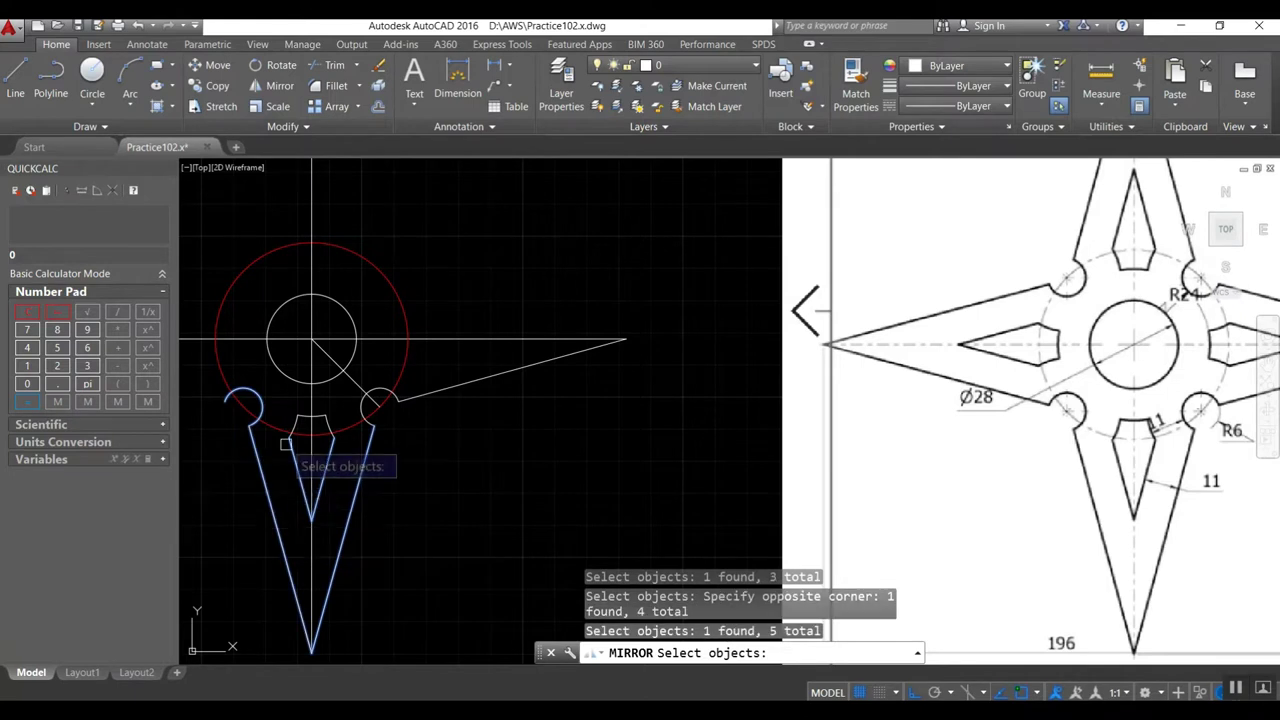
click(279, 390)
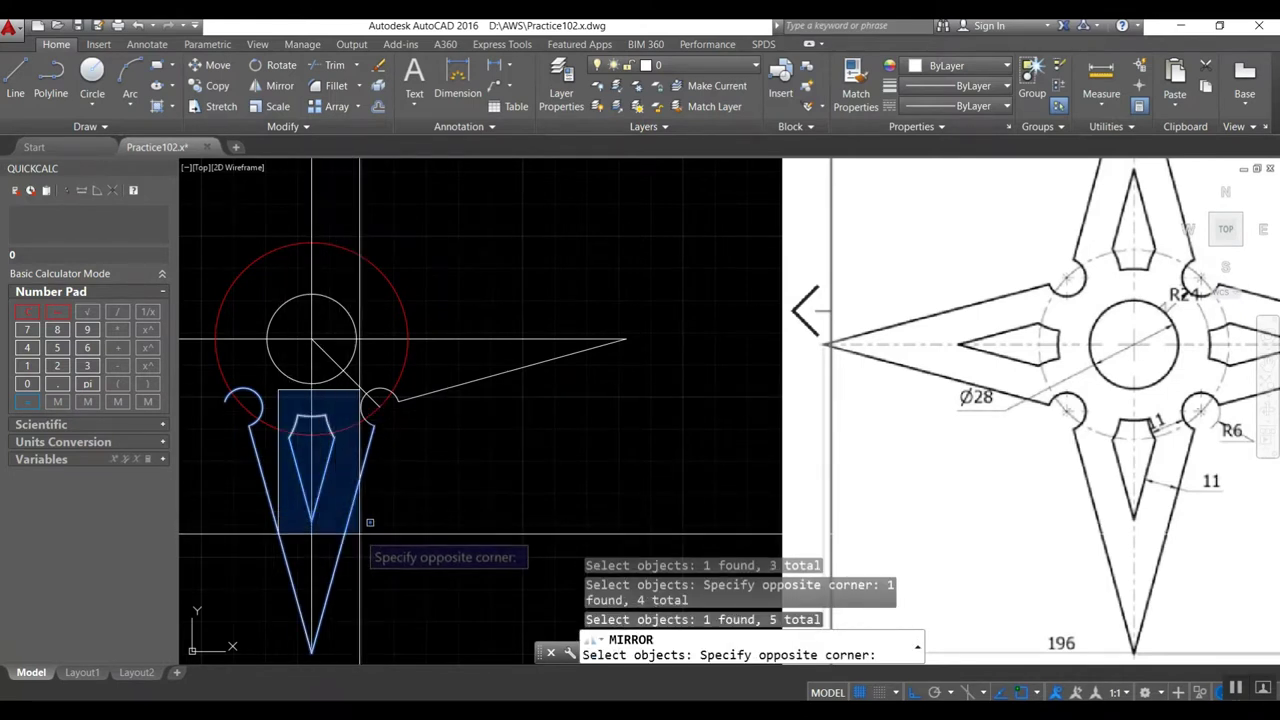
click(438, 527)
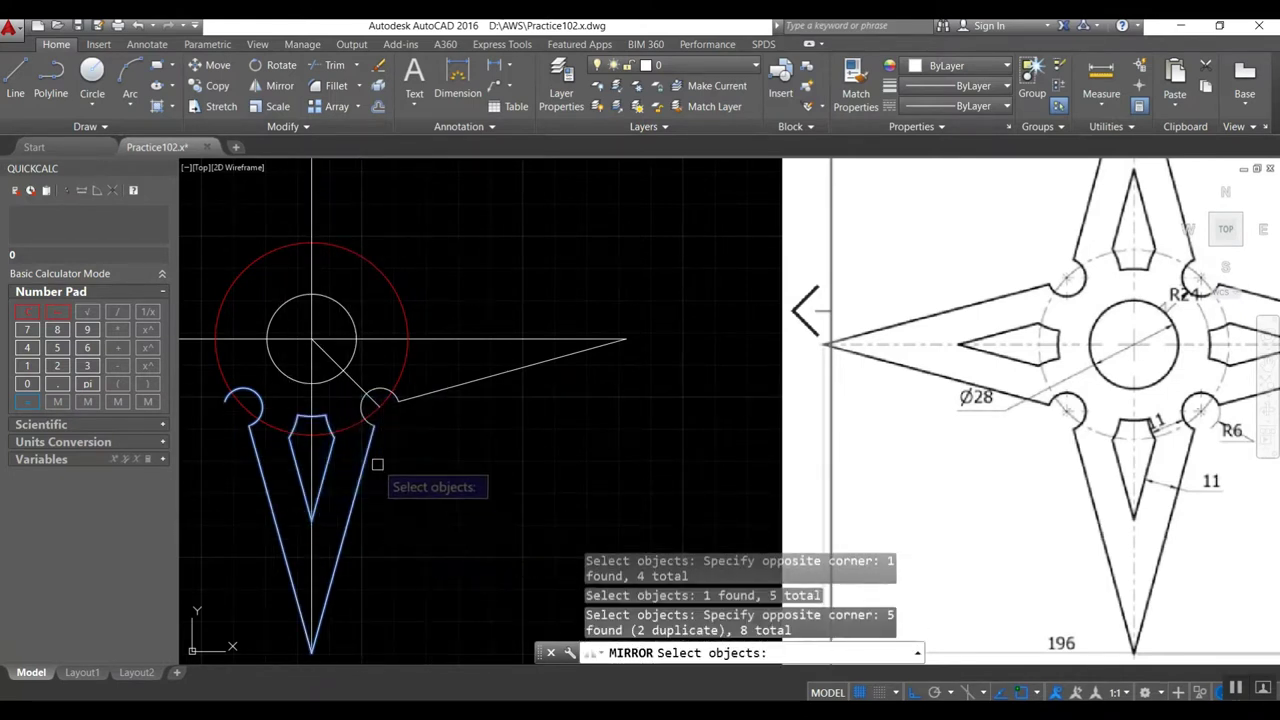
click(364, 402)
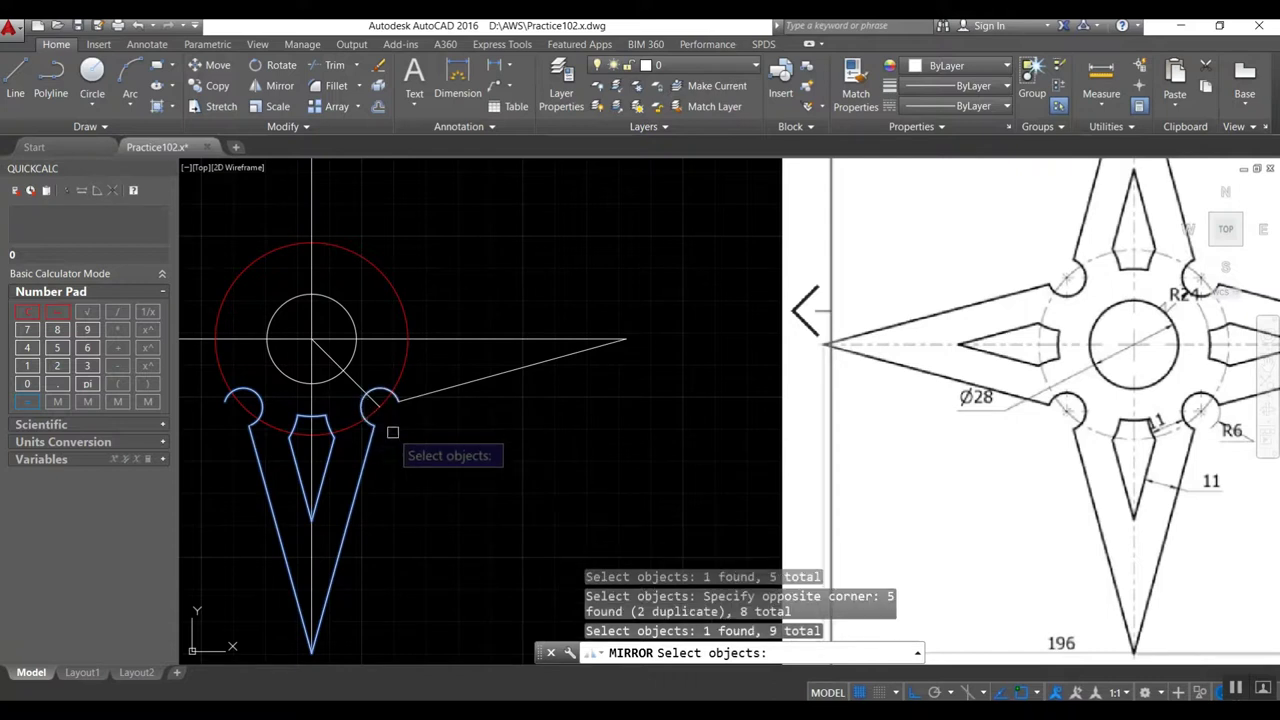
key(Return)
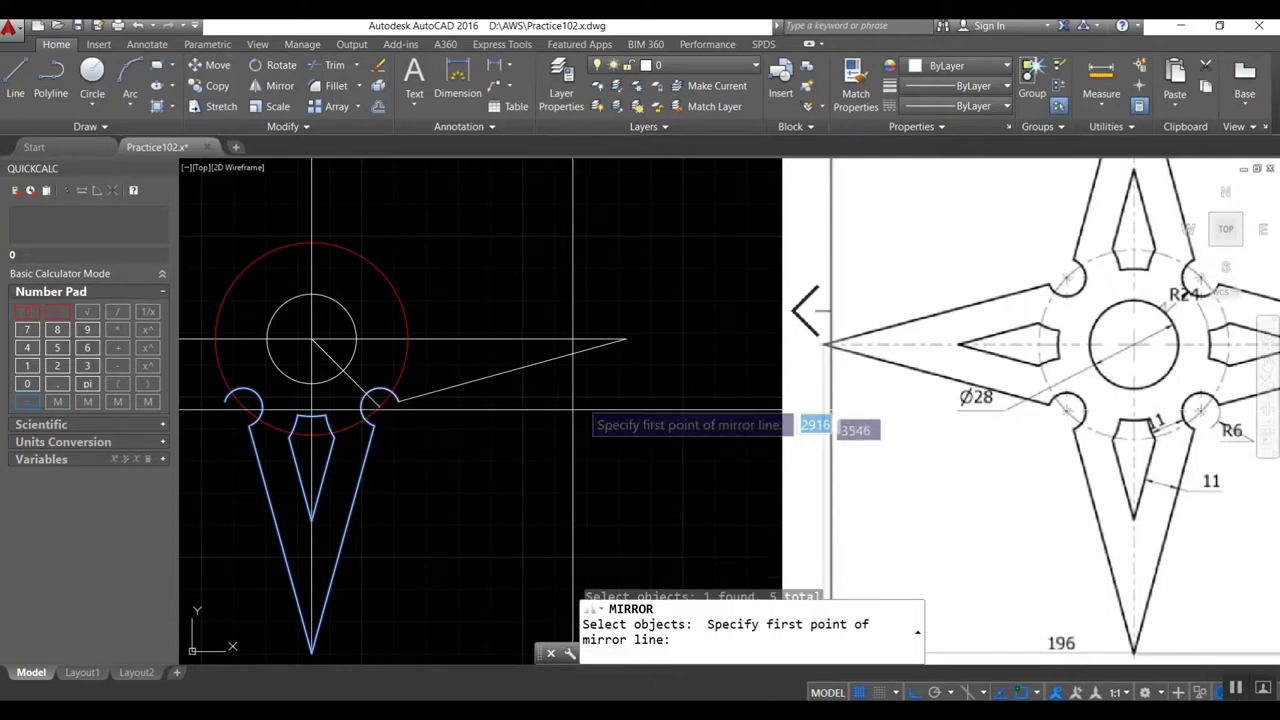
Pick a mirror axis along the horizontal centerline, then abandon this first attempt.
click(626, 340)
scroll(665, 375, down, 2)
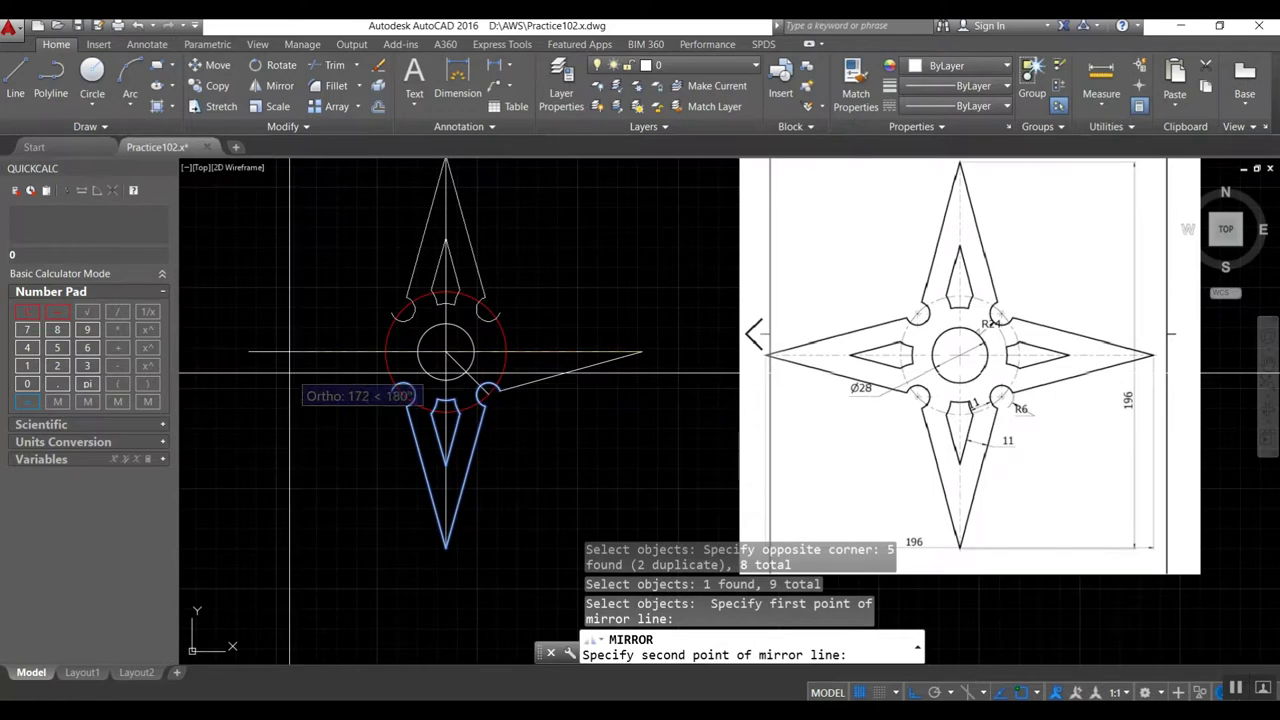
click(257, 352)
key(Escape)
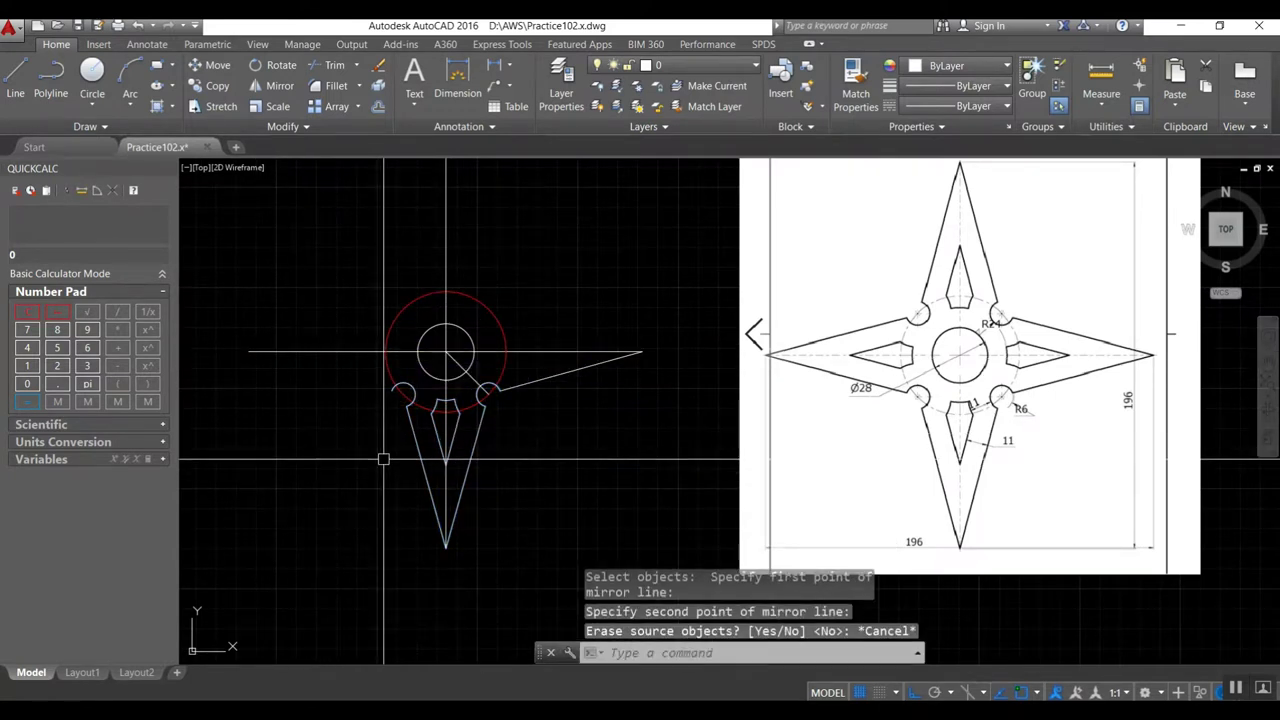
text(mi)
Mirror the window-selected bottom spike upward about the horizontal centerline, keeping the original.
key(Return)
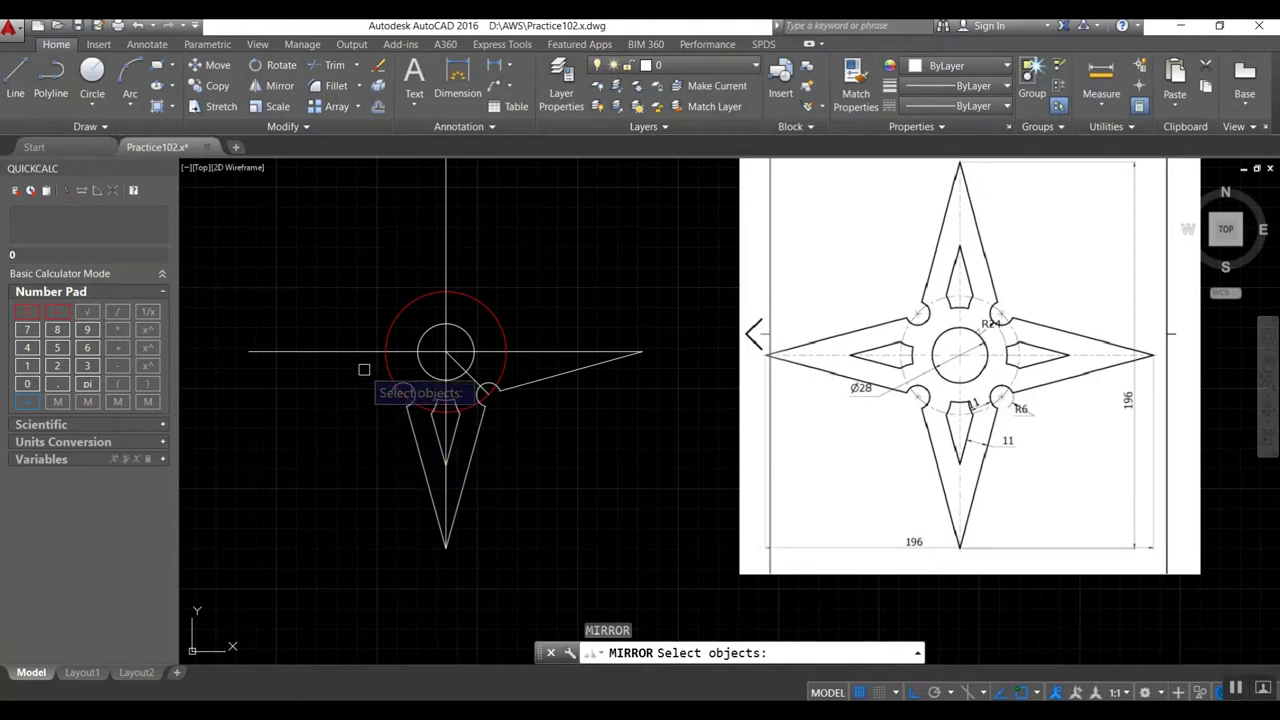
click(364, 369)
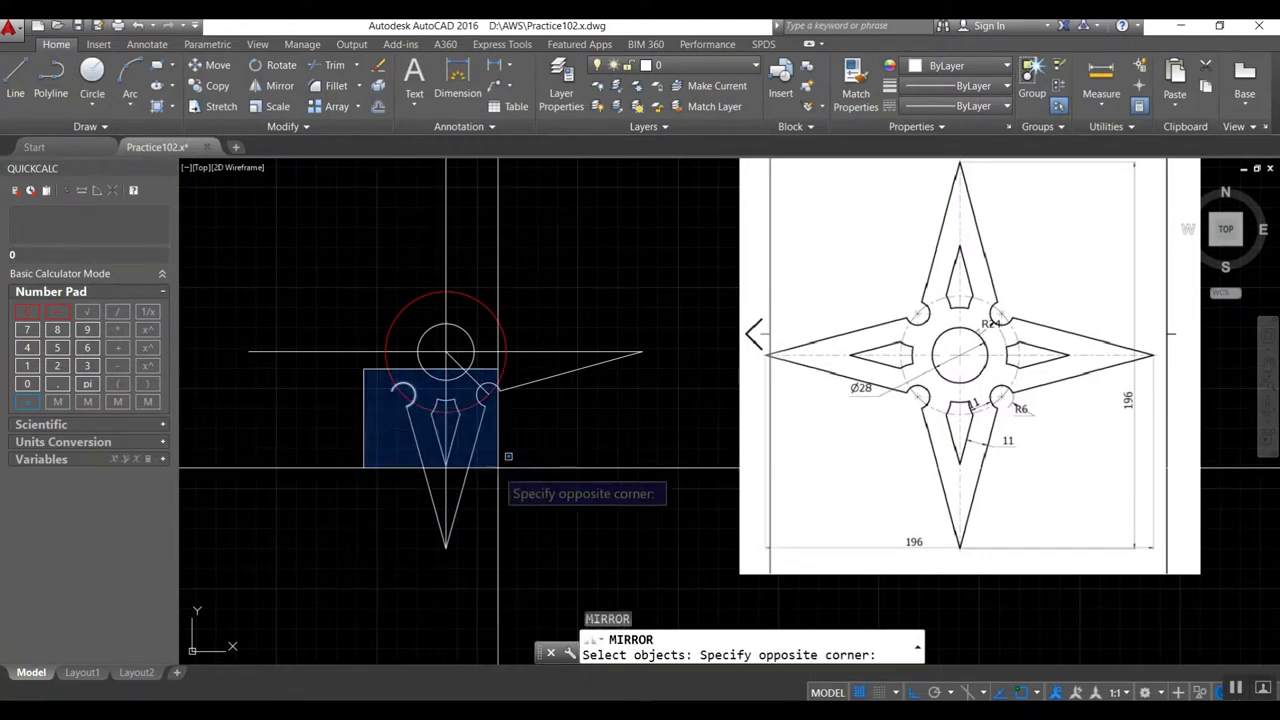
click(500, 565)
key(Return)
click(641, 352)
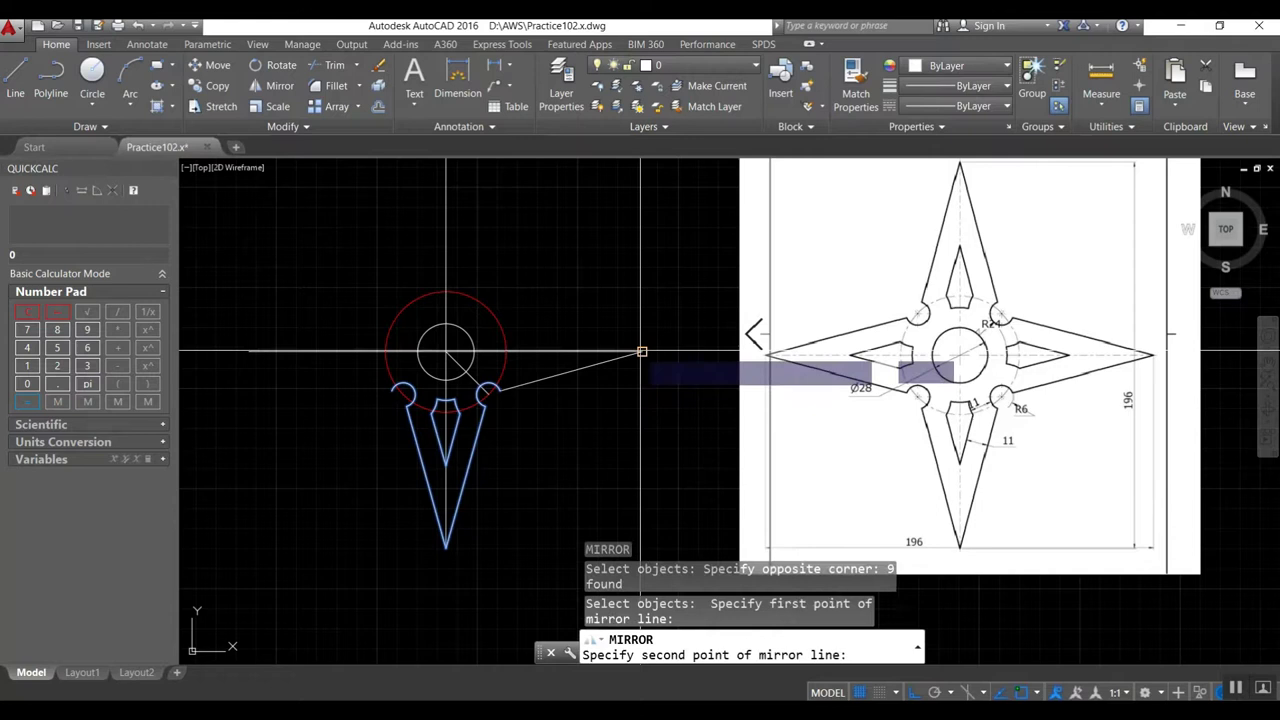
click(322, 352)
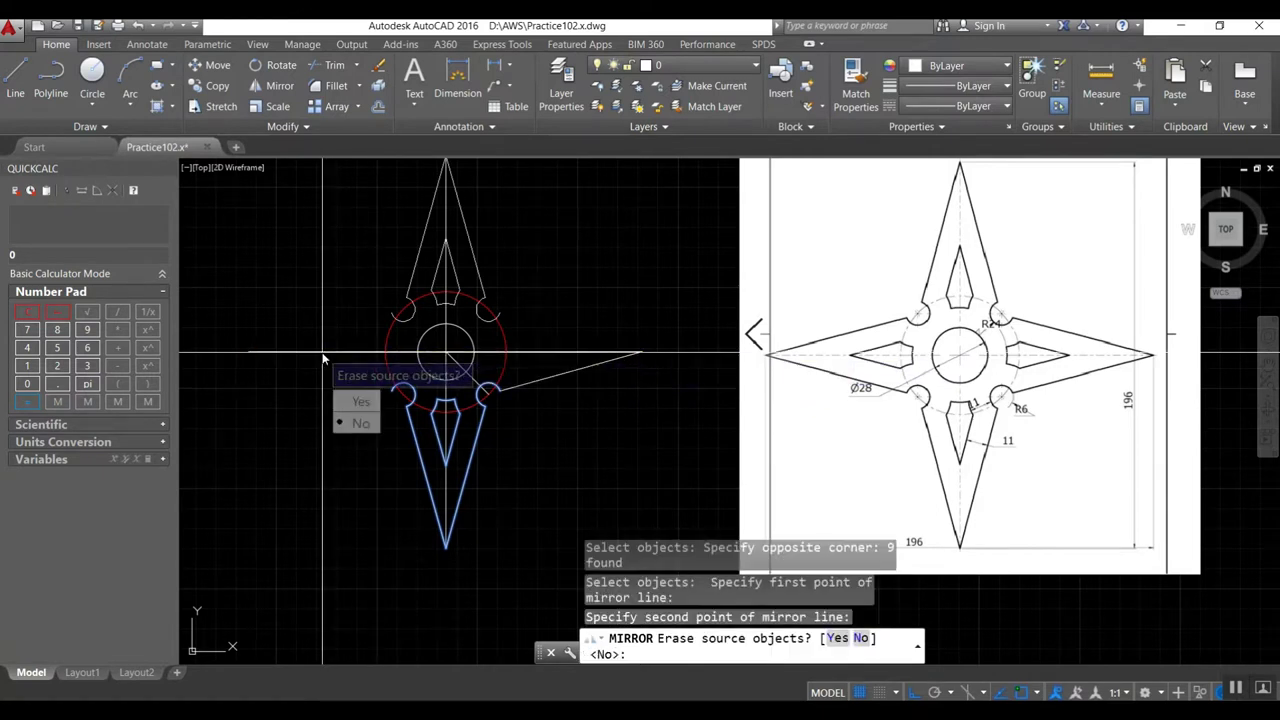
click(350, 424)
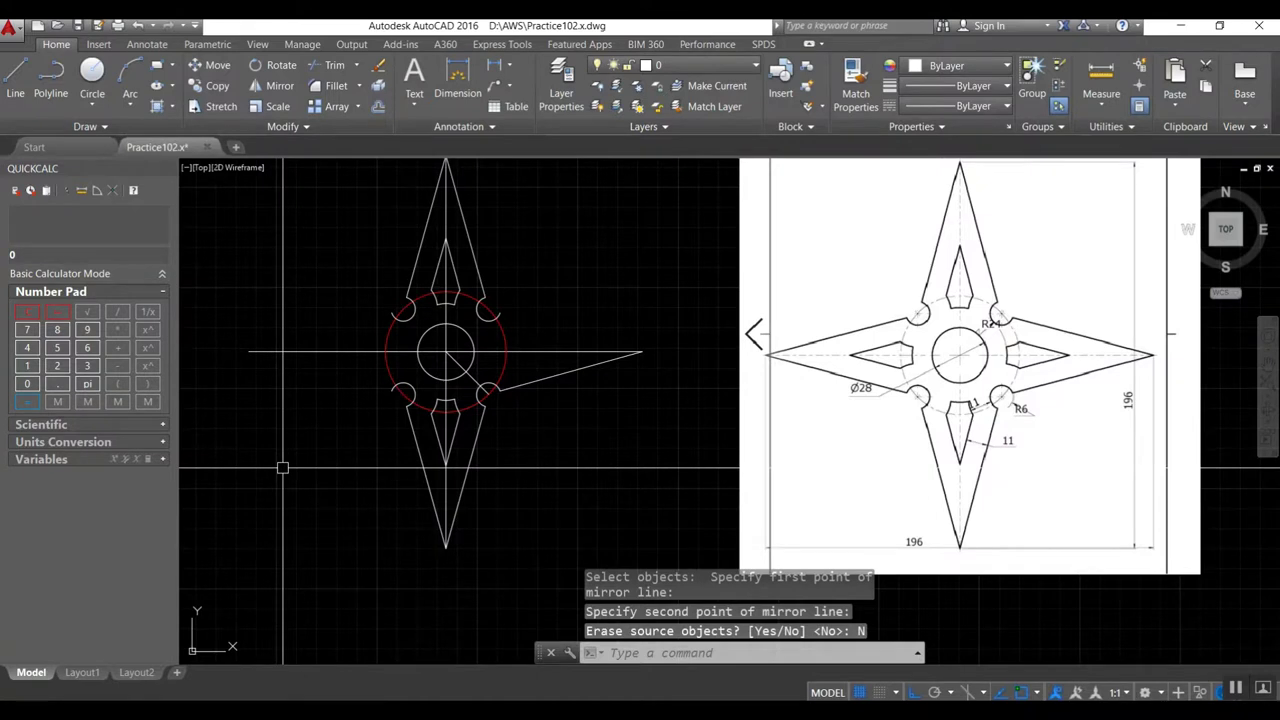
Draw a line from the upper-right notch to the right spike's tip.
text(l)
key(Return)
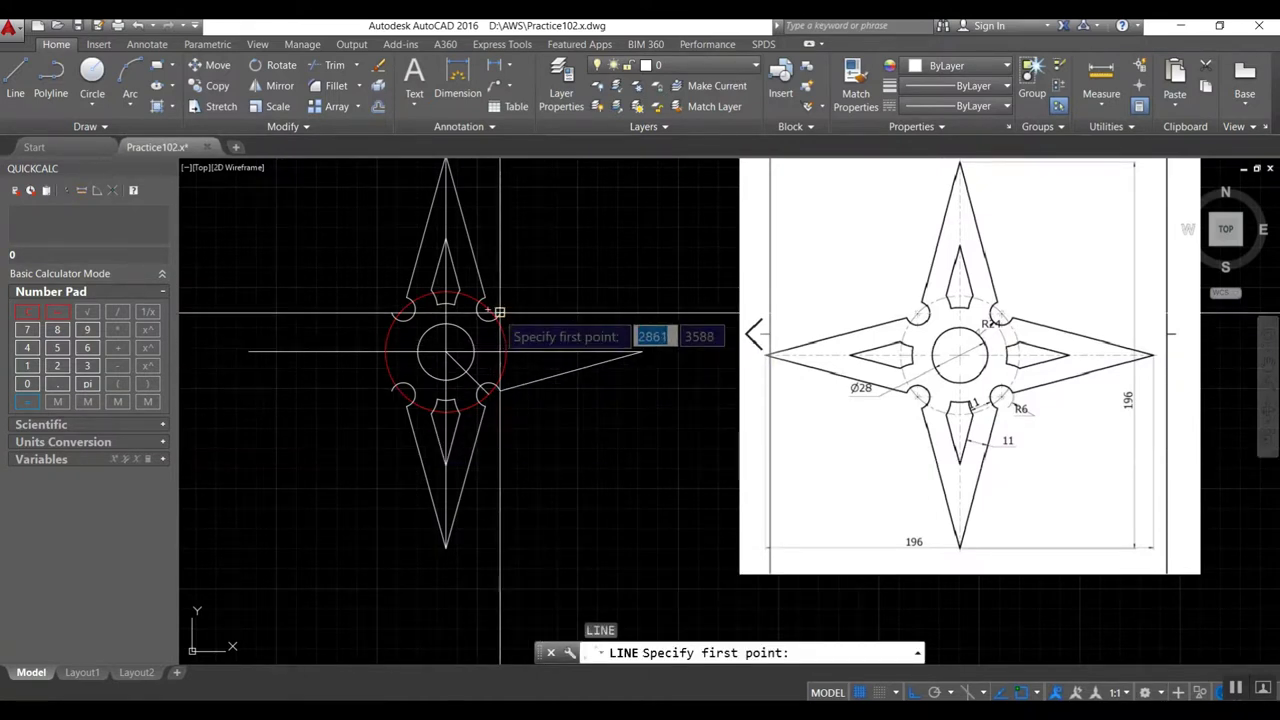
click(487, 311)
click(641, 352)
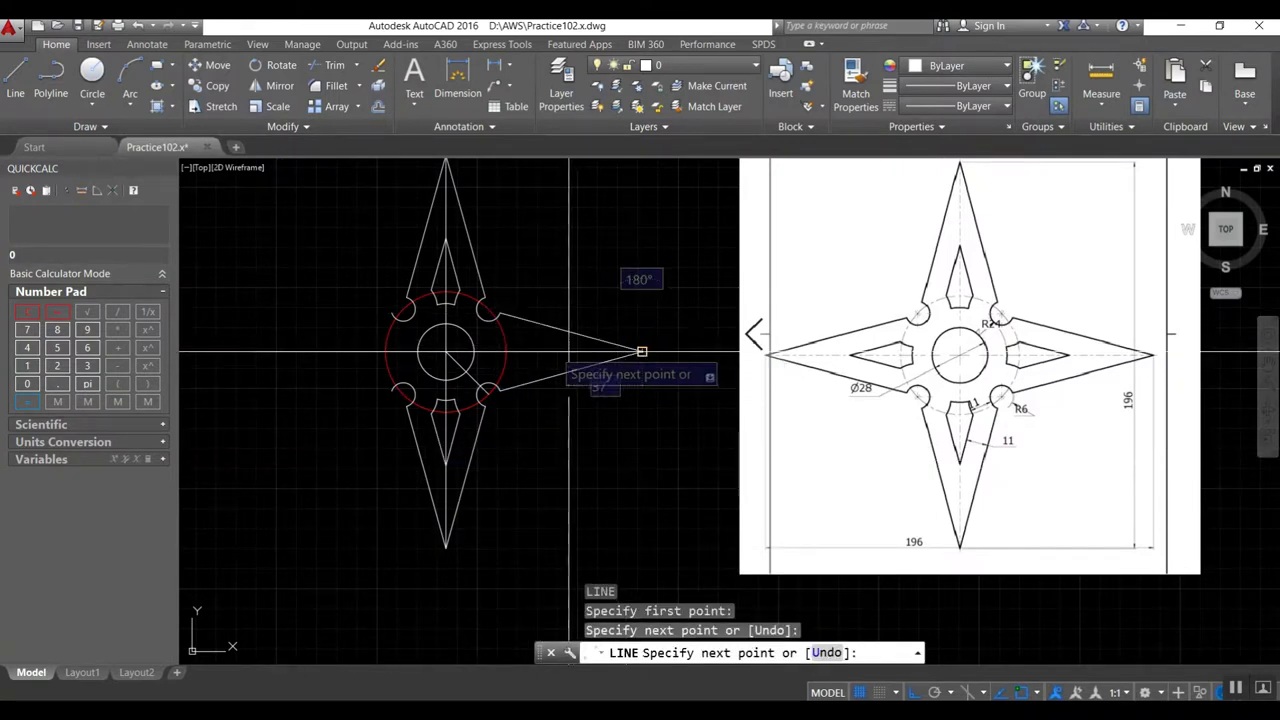
Select the right spike's two edges and try mirroring them, then cancel.
key(Escape)
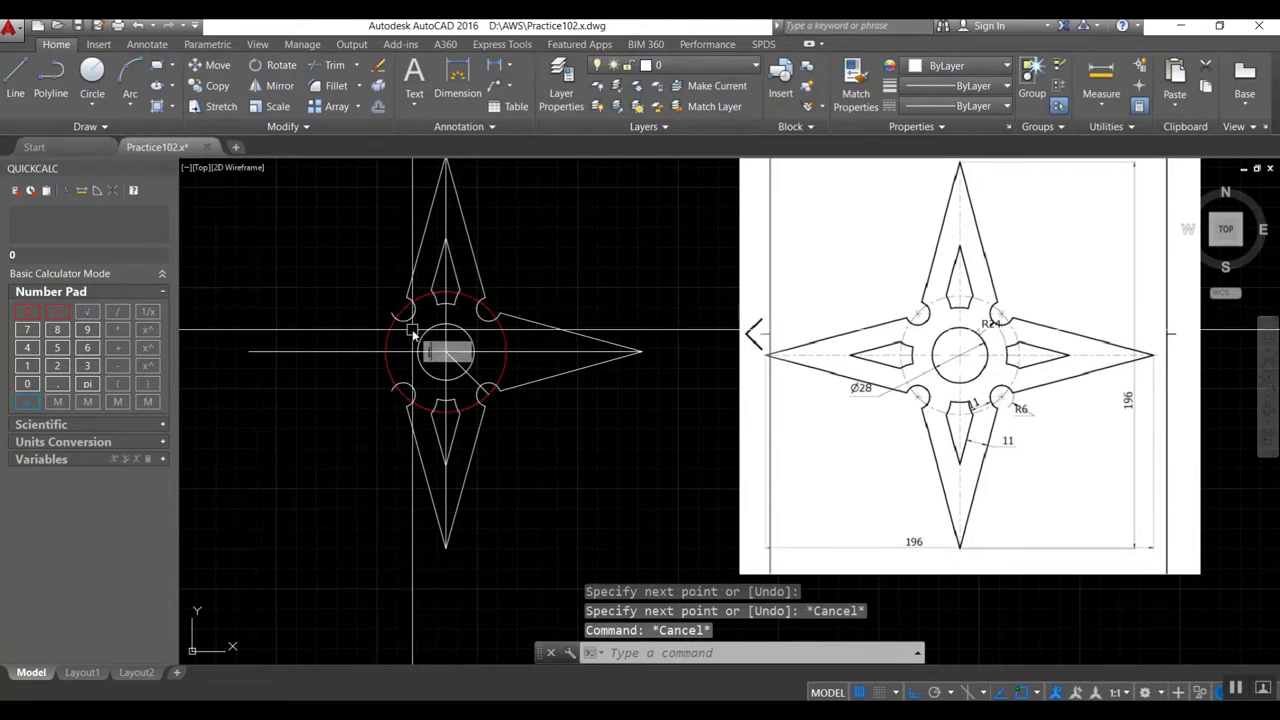
key(Return)
key(Escape)
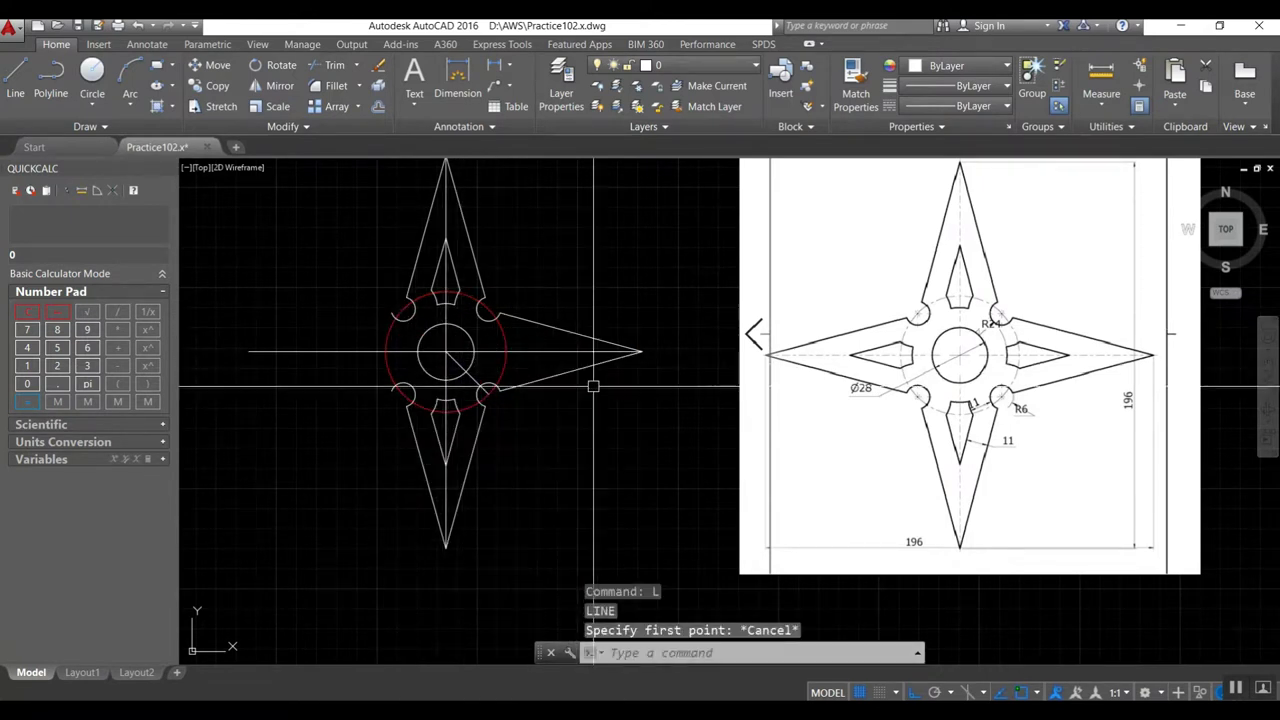
text(mi)
key(Return)
click(576, 369)
click(565, 331)
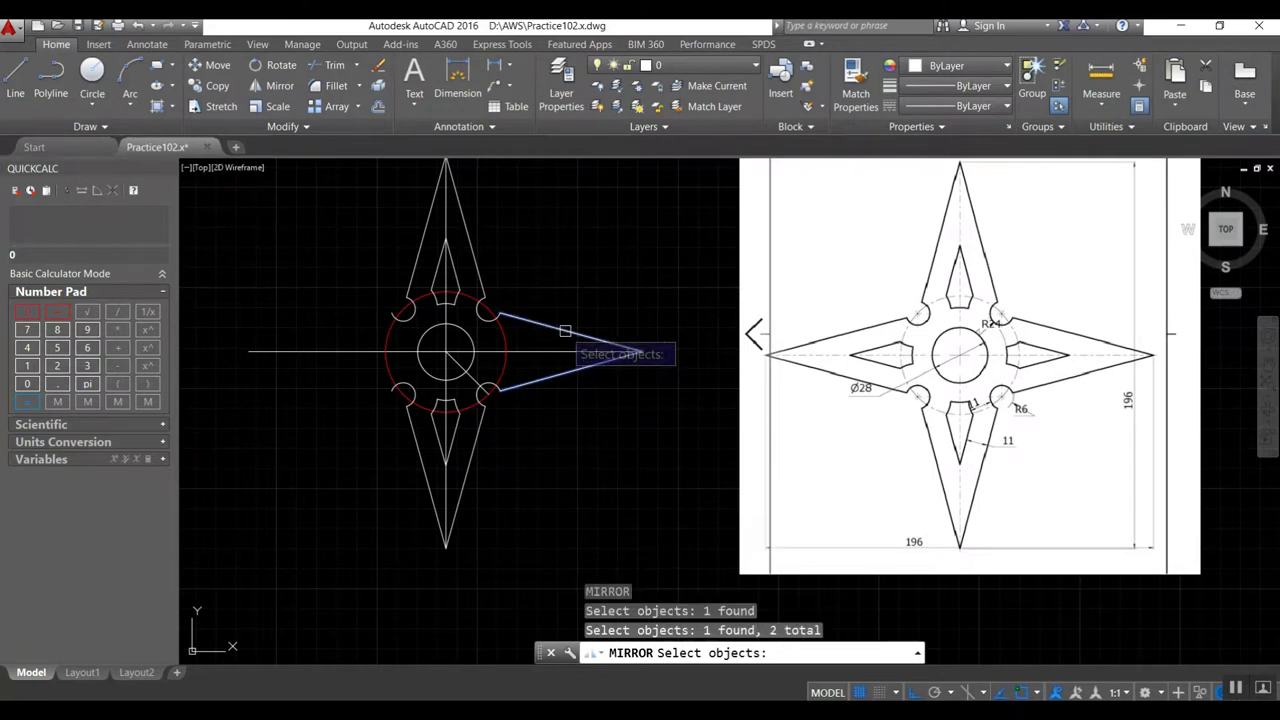
key(Return)
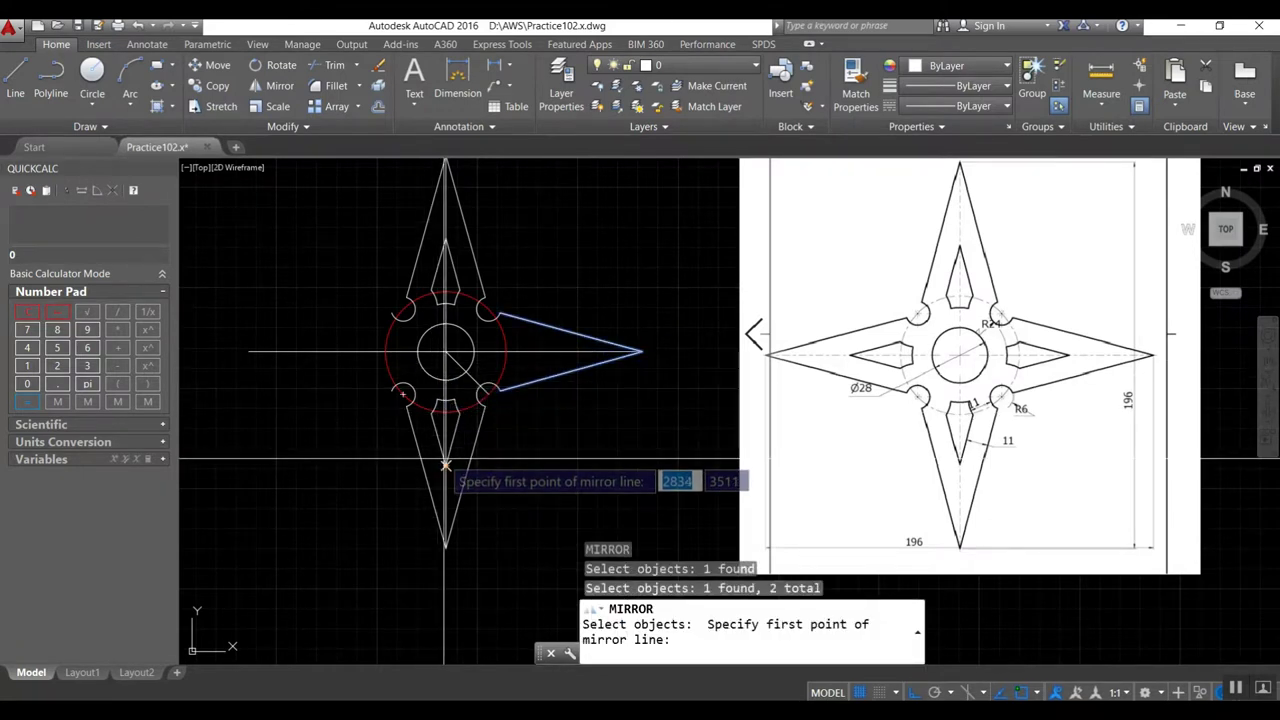
click(446, 462)
click(446, 546)
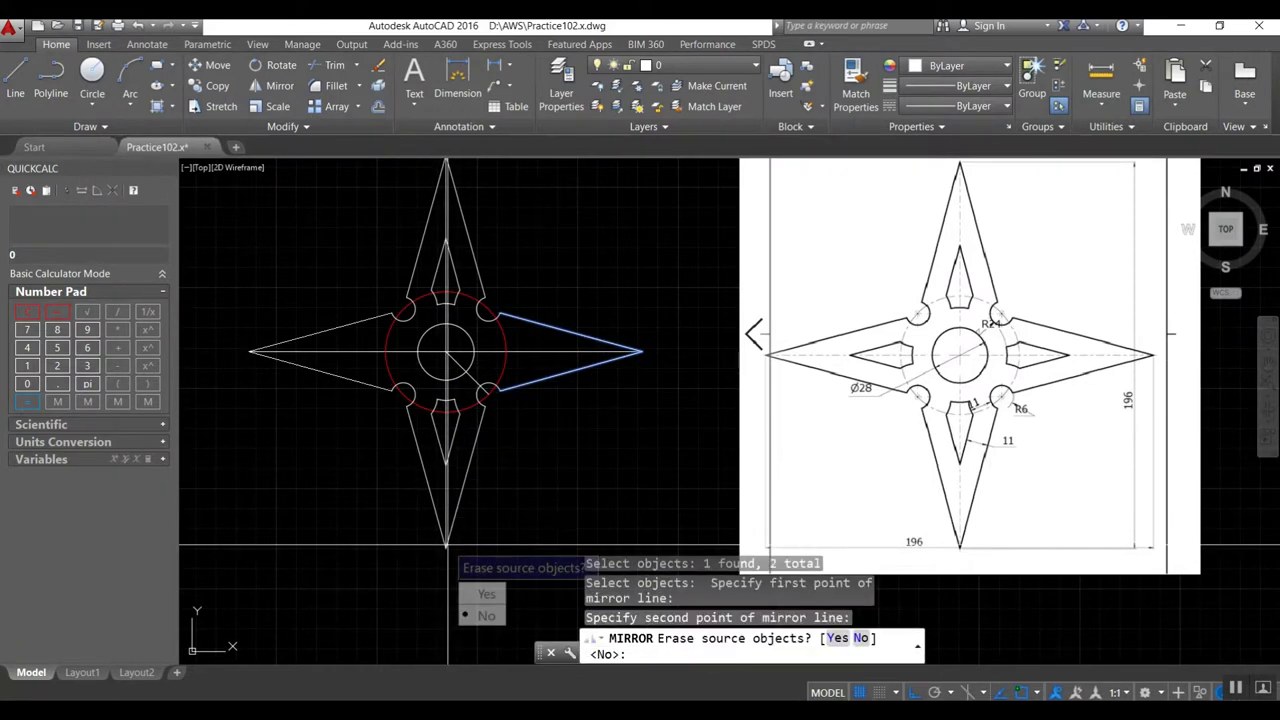
key(Escape)
Mirror the right spike's two edges leftward across the vertical centerline, keeping the originals.
key(Return)
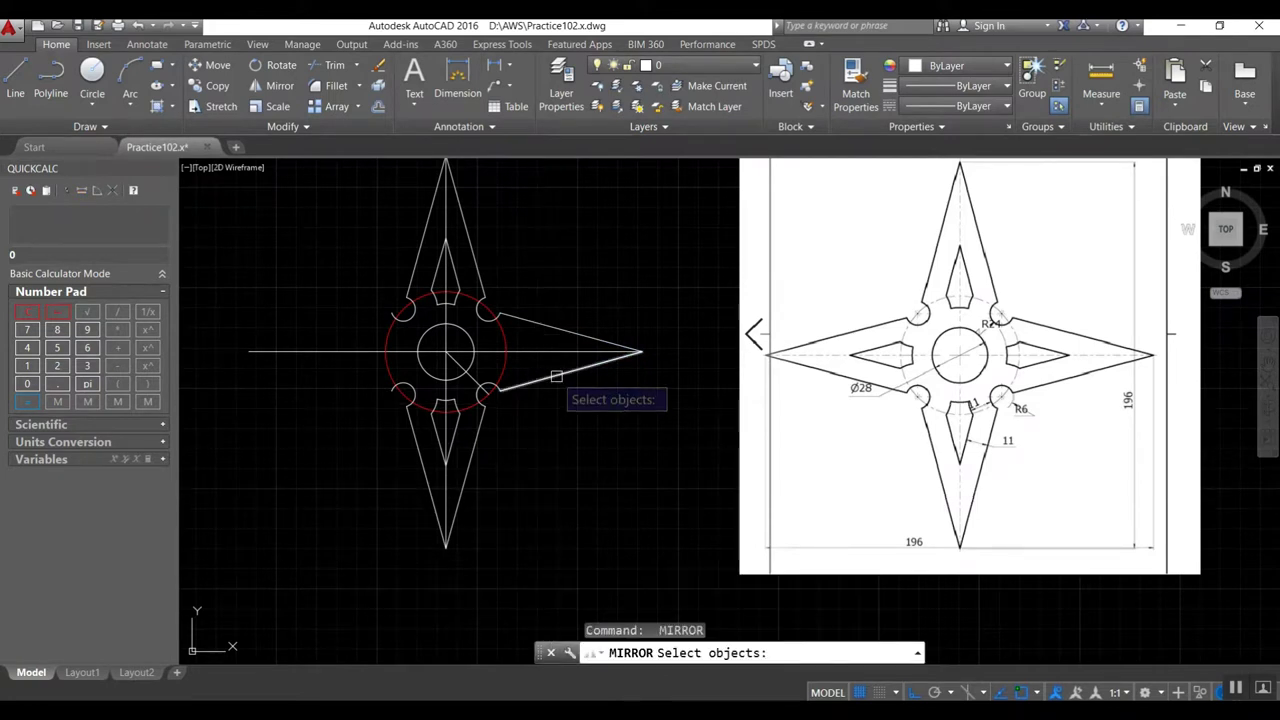
click(556, 376)
click(542, 328)
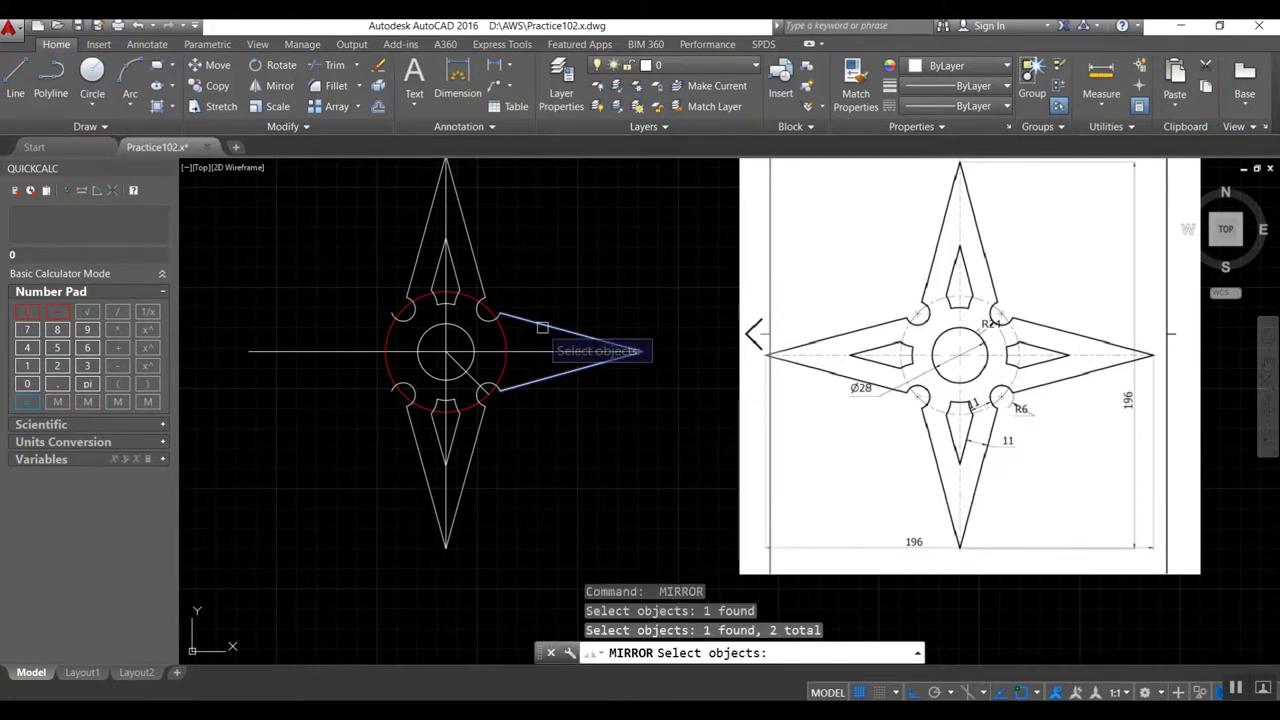
key(Return)
click(446, 352)
click(448, 548)
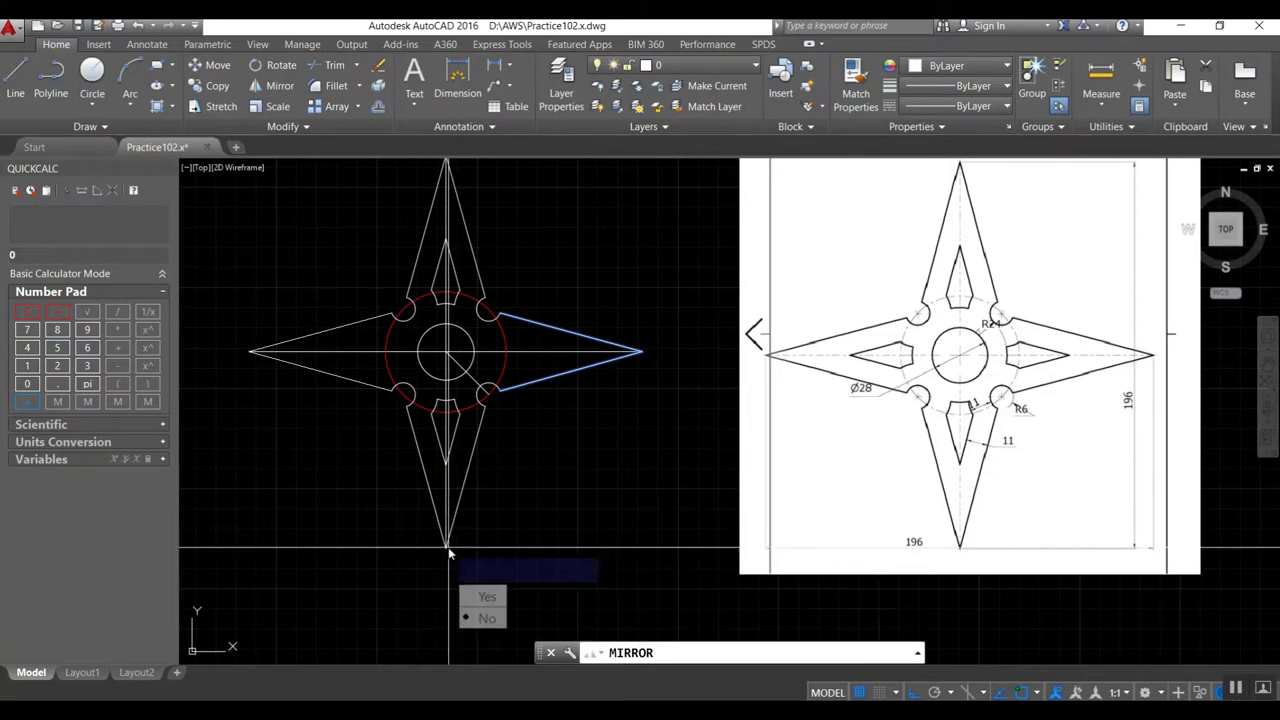
click(487, 617)
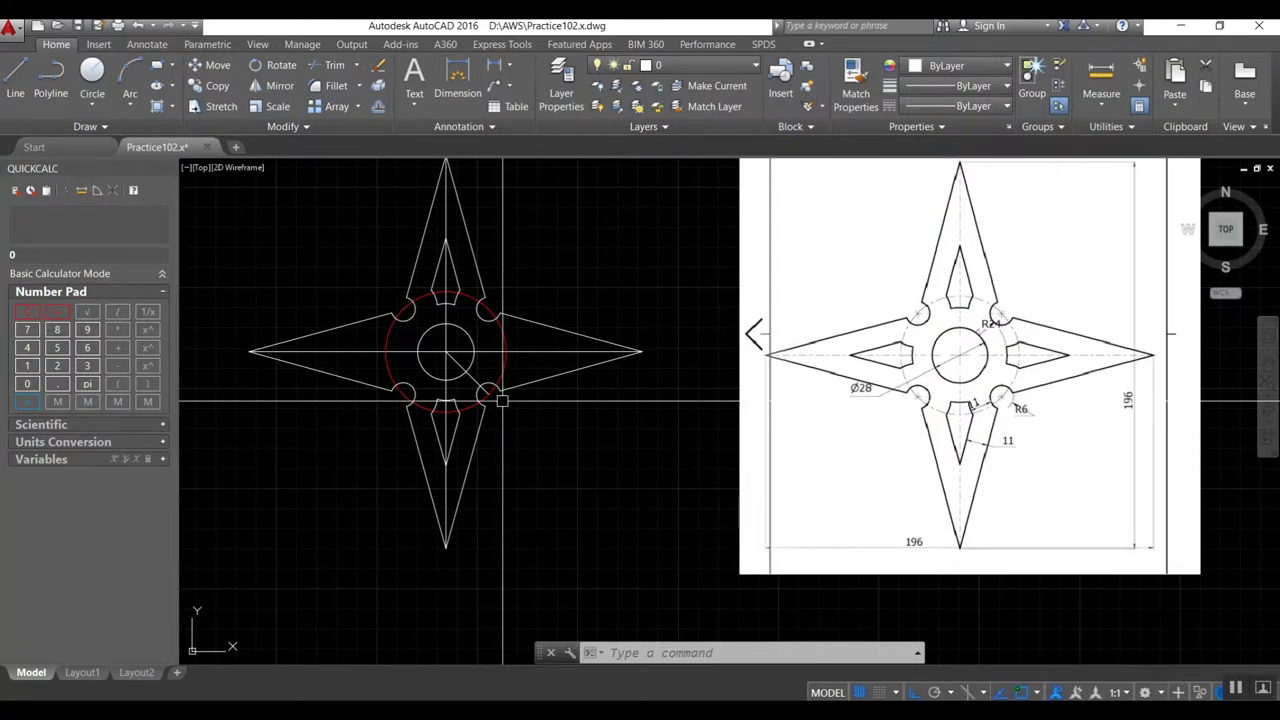
Offset the right arm's upper edge 11 units inward.
text(o)
key(Return)
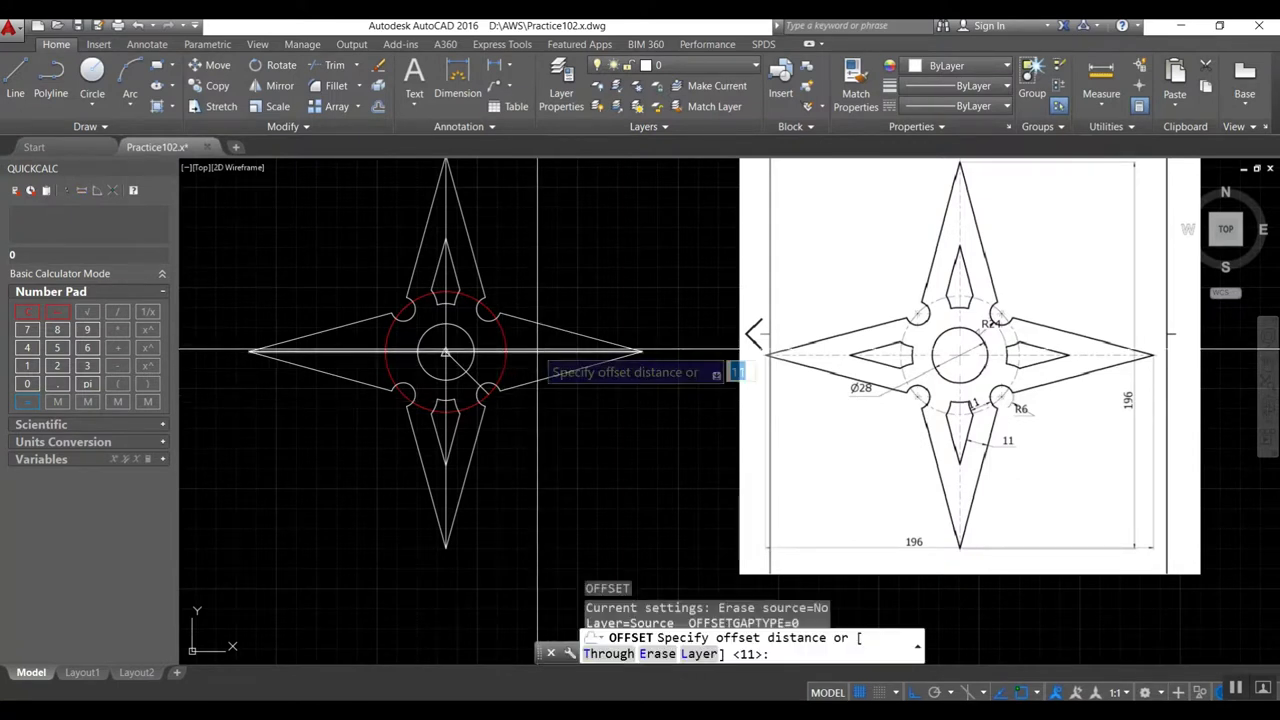
key(Return)
click(533, 321)
click(533, 321)
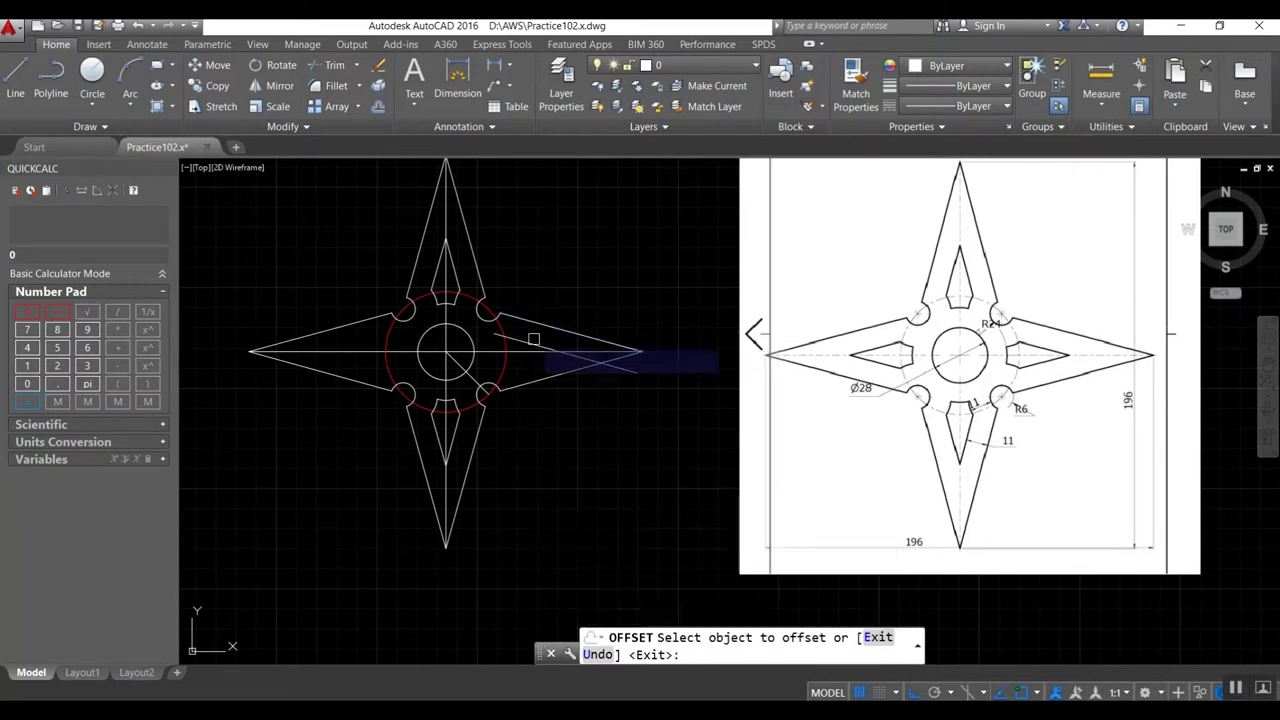
click(548, 367)
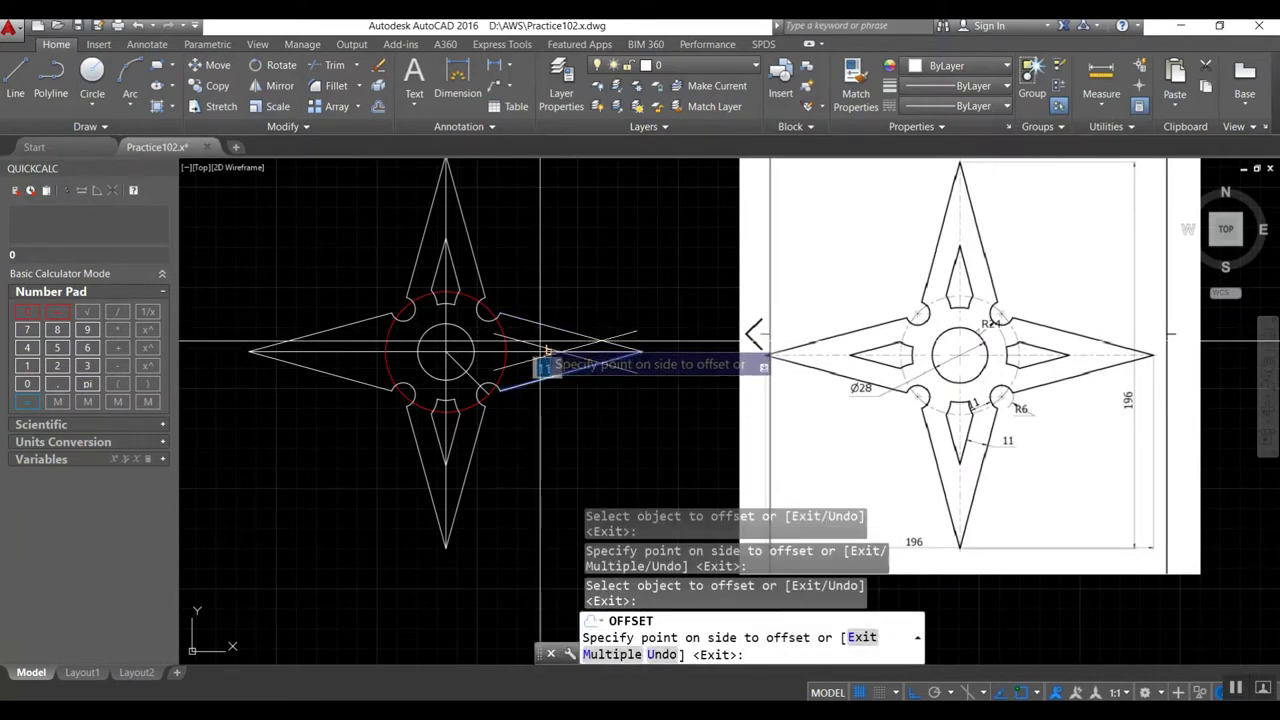
key(Escape)
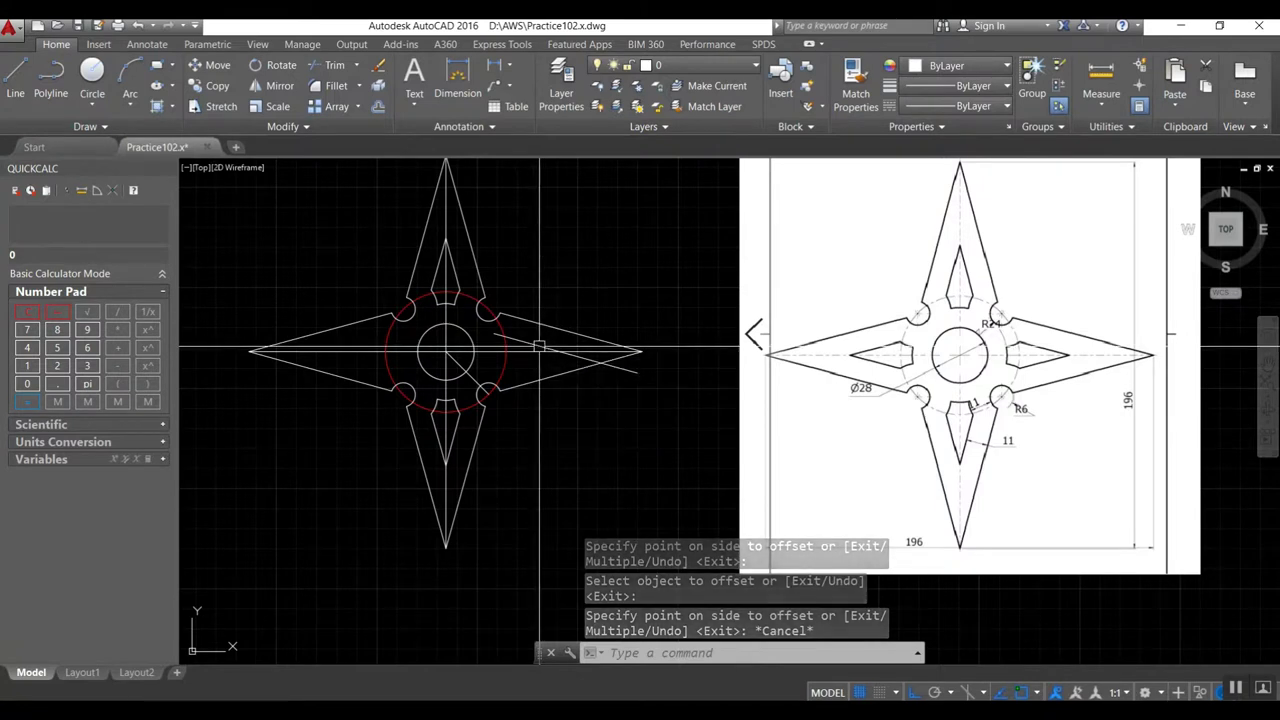
Offset the upper-right notch arc 11 units outward into the arm.
scroll(502, 342, up, 2)
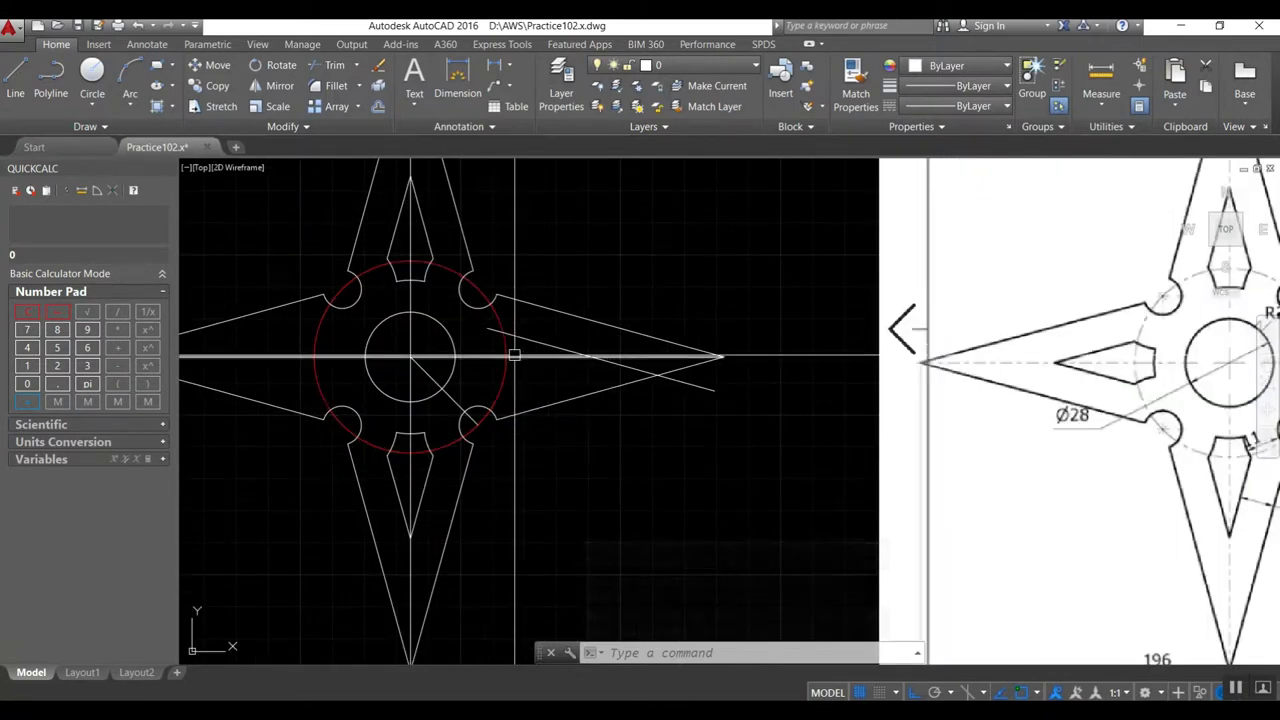
text(o)
key(Return)
key(Return)
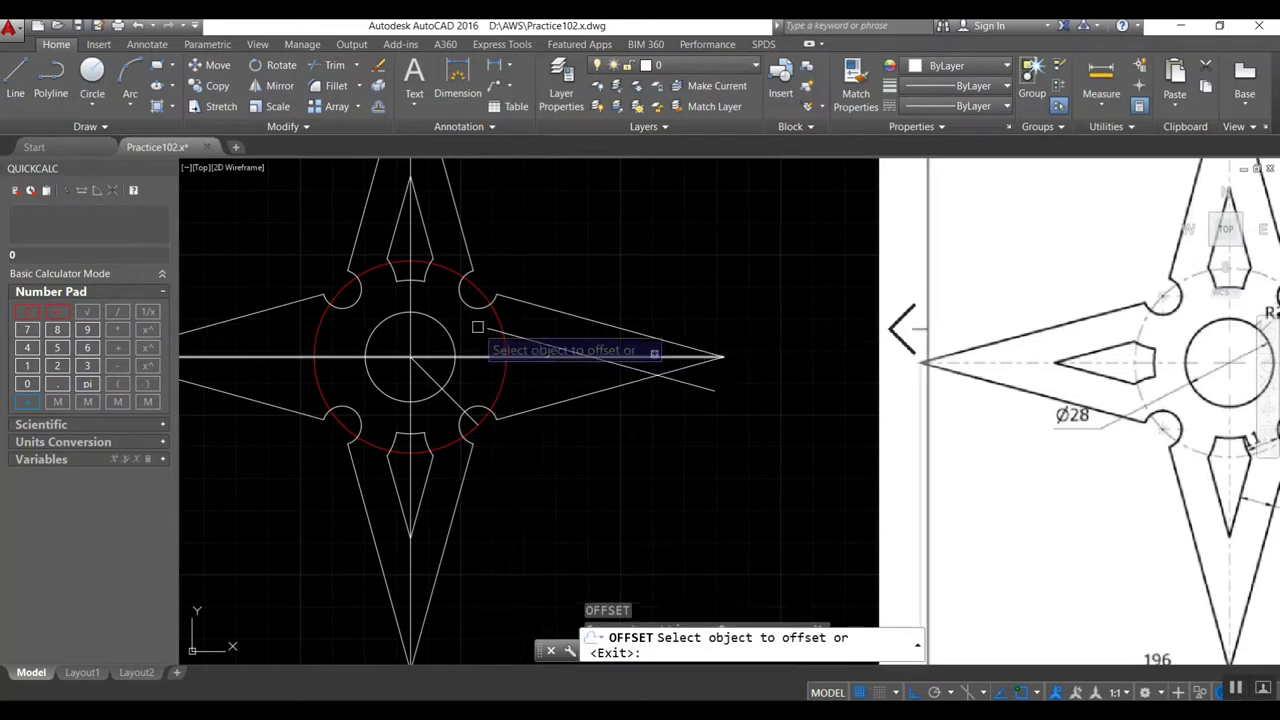
click(474, 300)
click(480, 330)
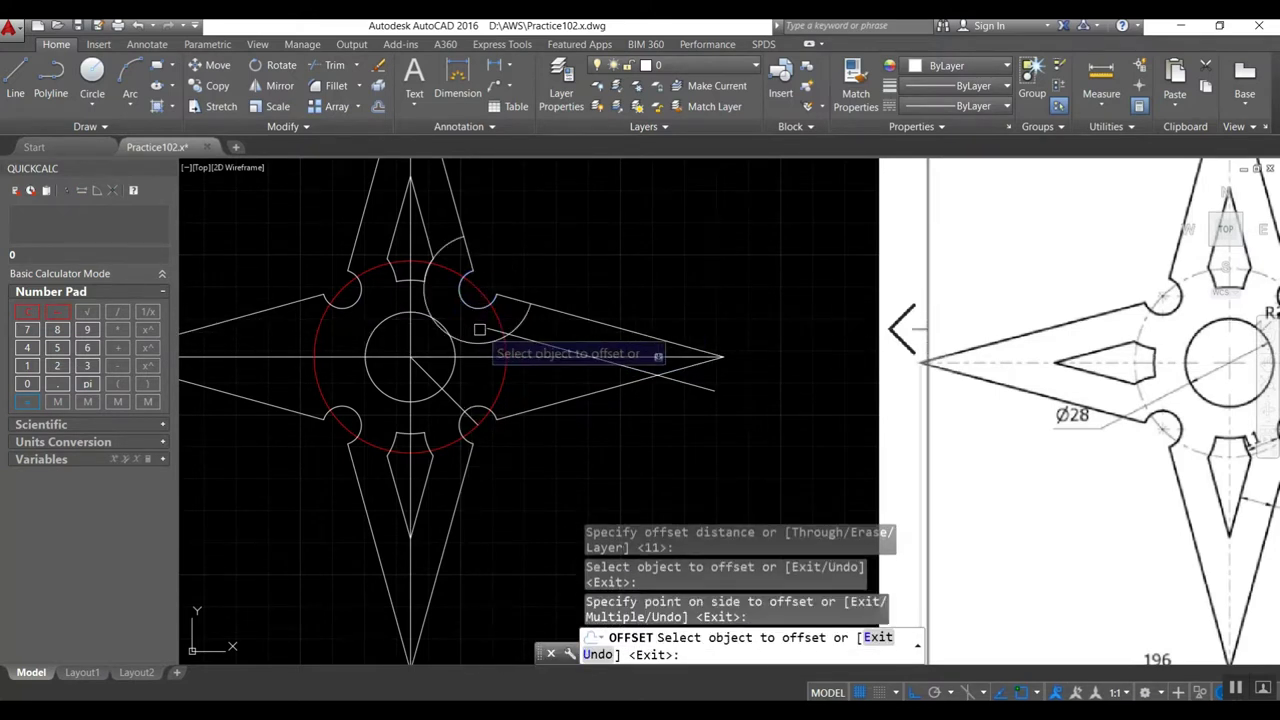
key(Escape)
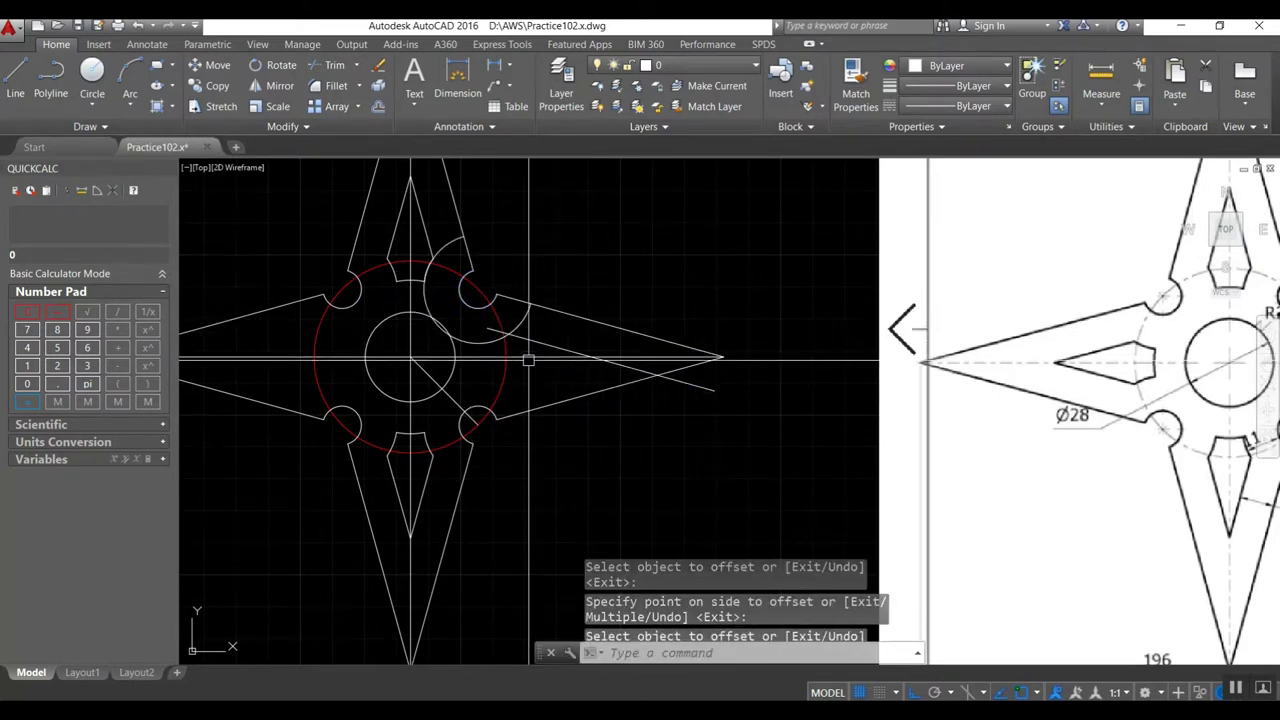
text(tr)
key(Return)
scroll(520, 345, up, 4)
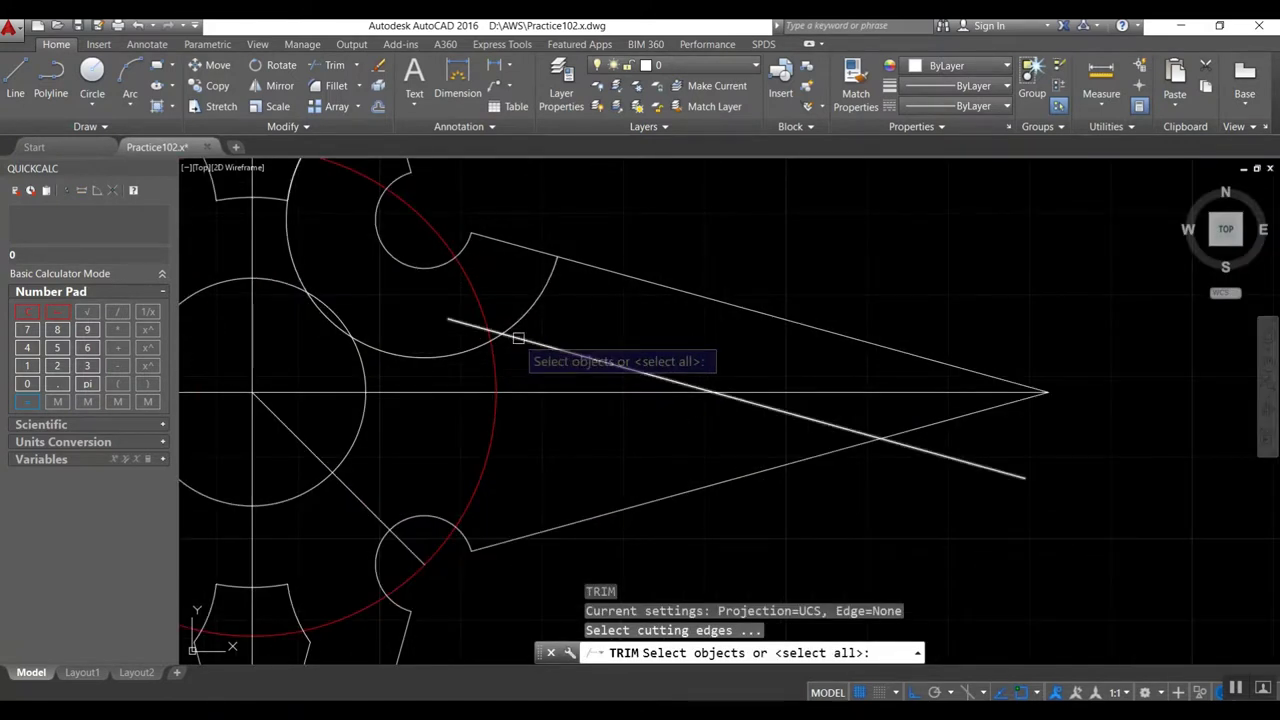
Trim the offset slanted line and offset arc against each other to form a corner.
click(518, 338)
click(479, 346)
key(Return)
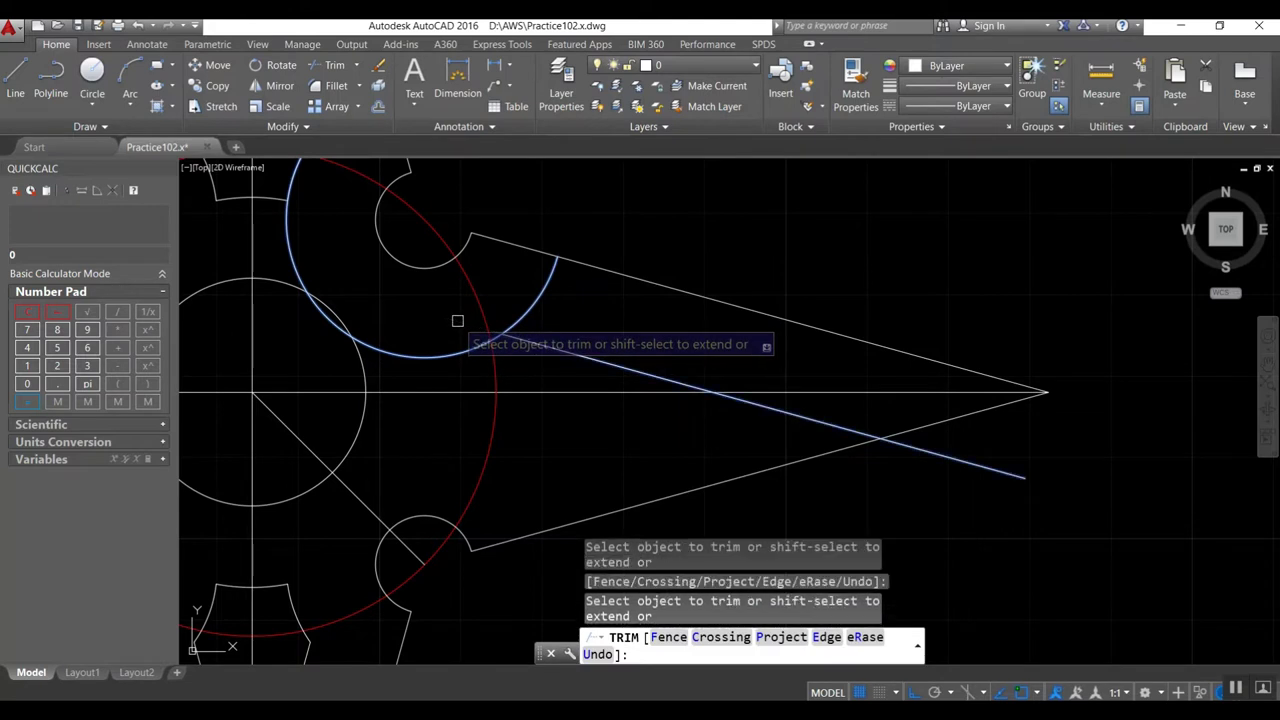
Trim the slanted line's overhang at the horizontal centerline.
key(Return)
key(Return)
click(768, 396)
key(Return)
click(750, 404)
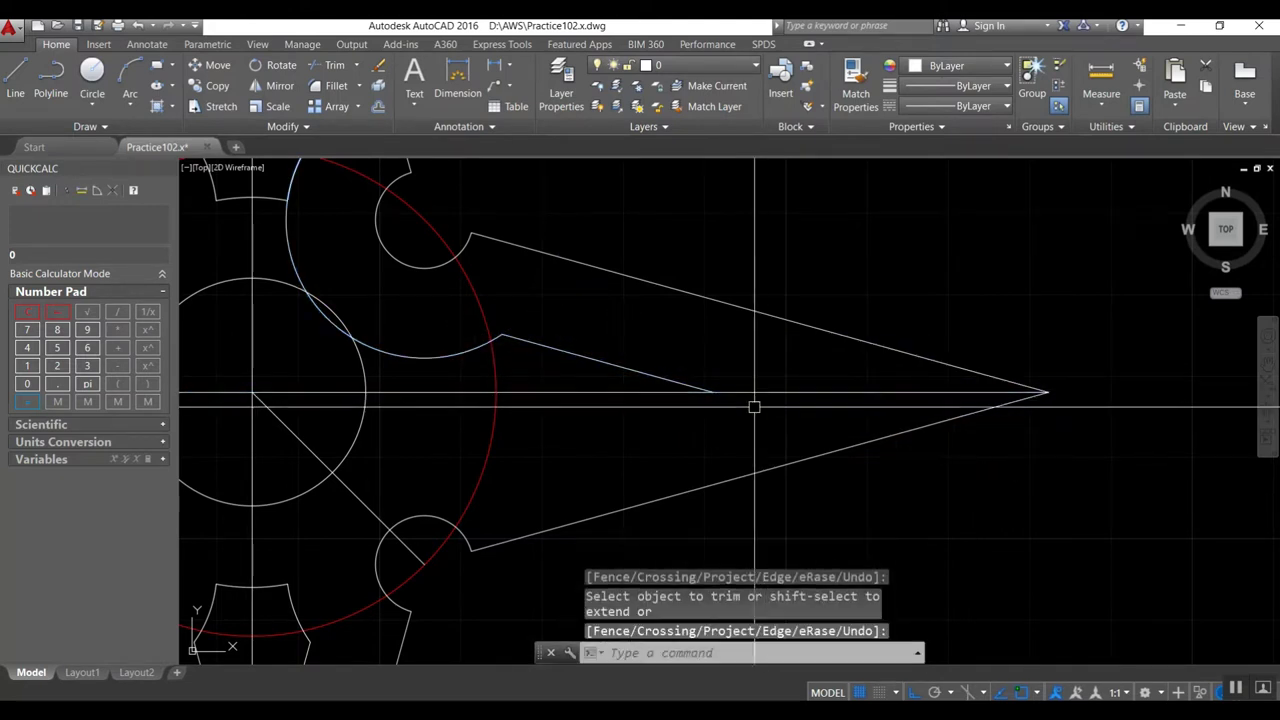
scroll(743, 405, down, 2)
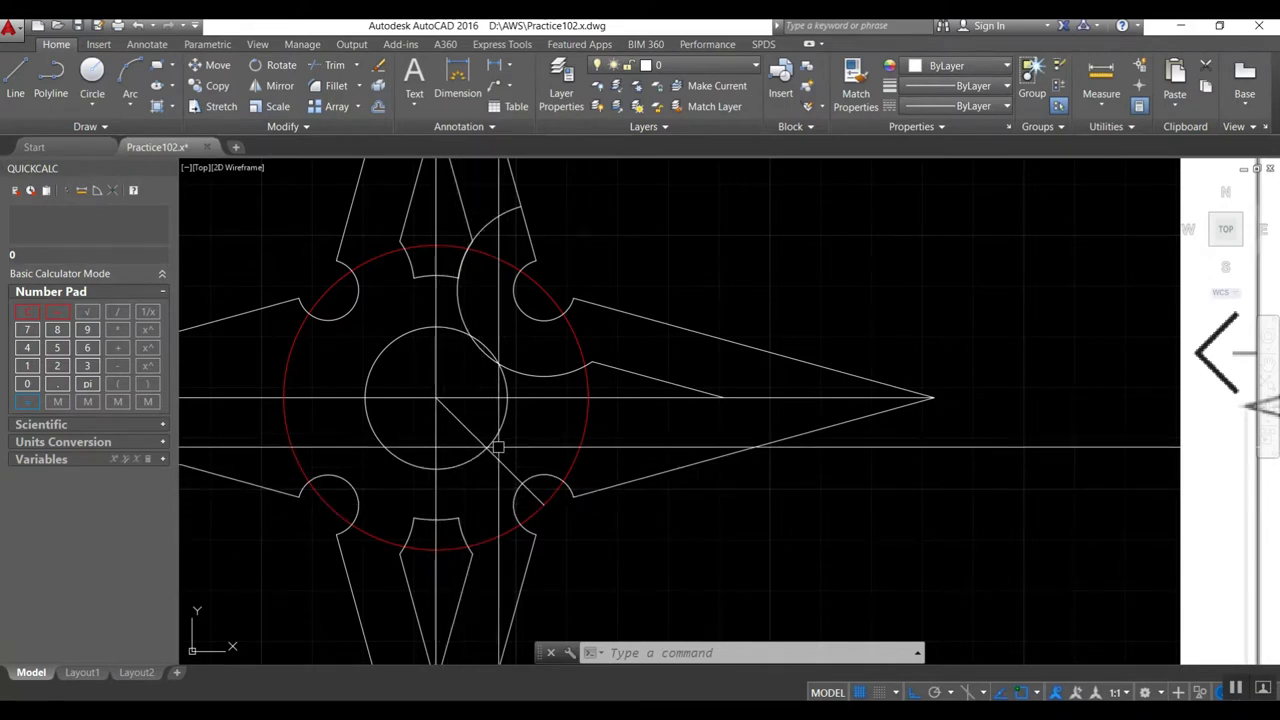
Draw a circle centred on the star's middle, sized to reach the cutout line's endpoint.
text(c)
key(Return)
click(435, 398)
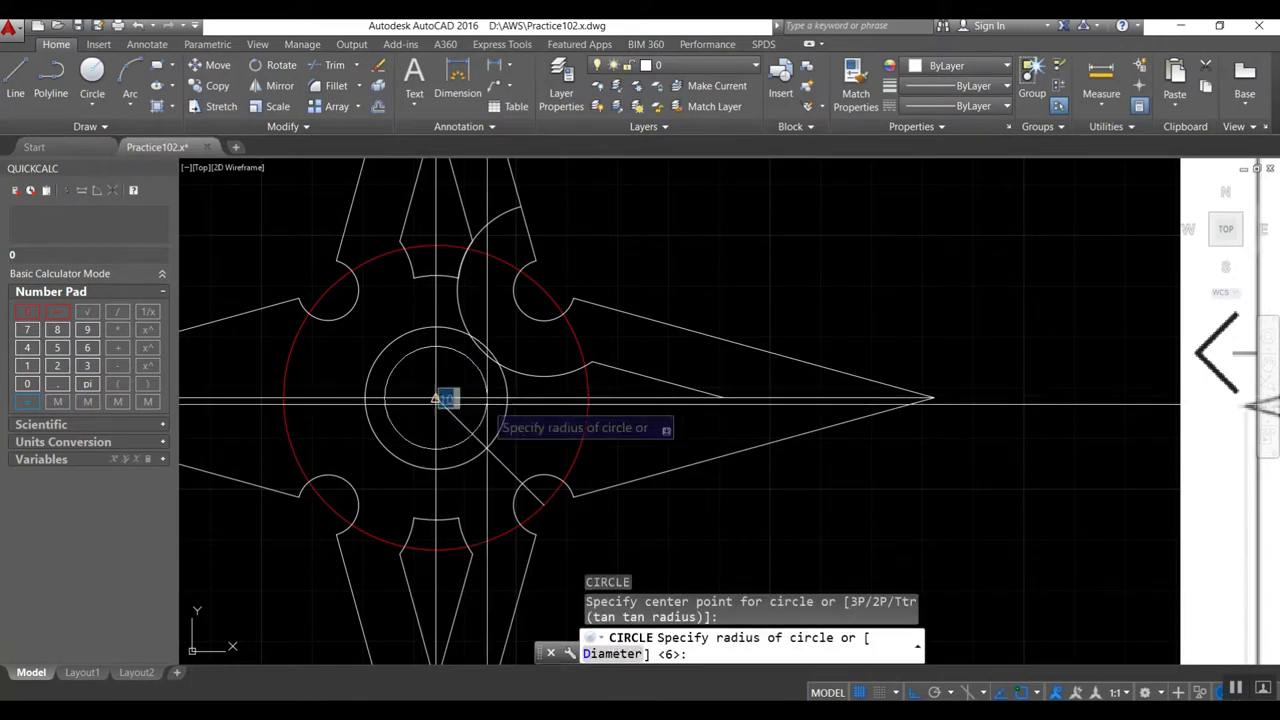
click(457, 518)
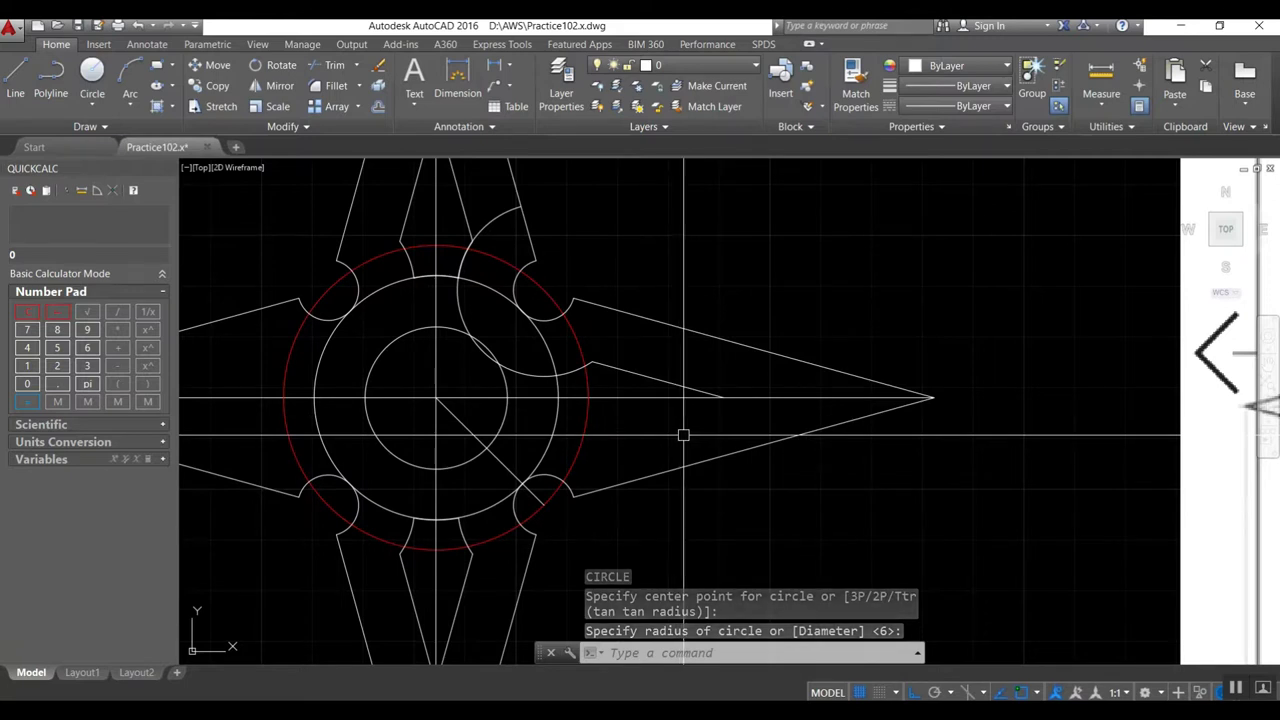
text(MI)
key(Return)
click(633, 376)
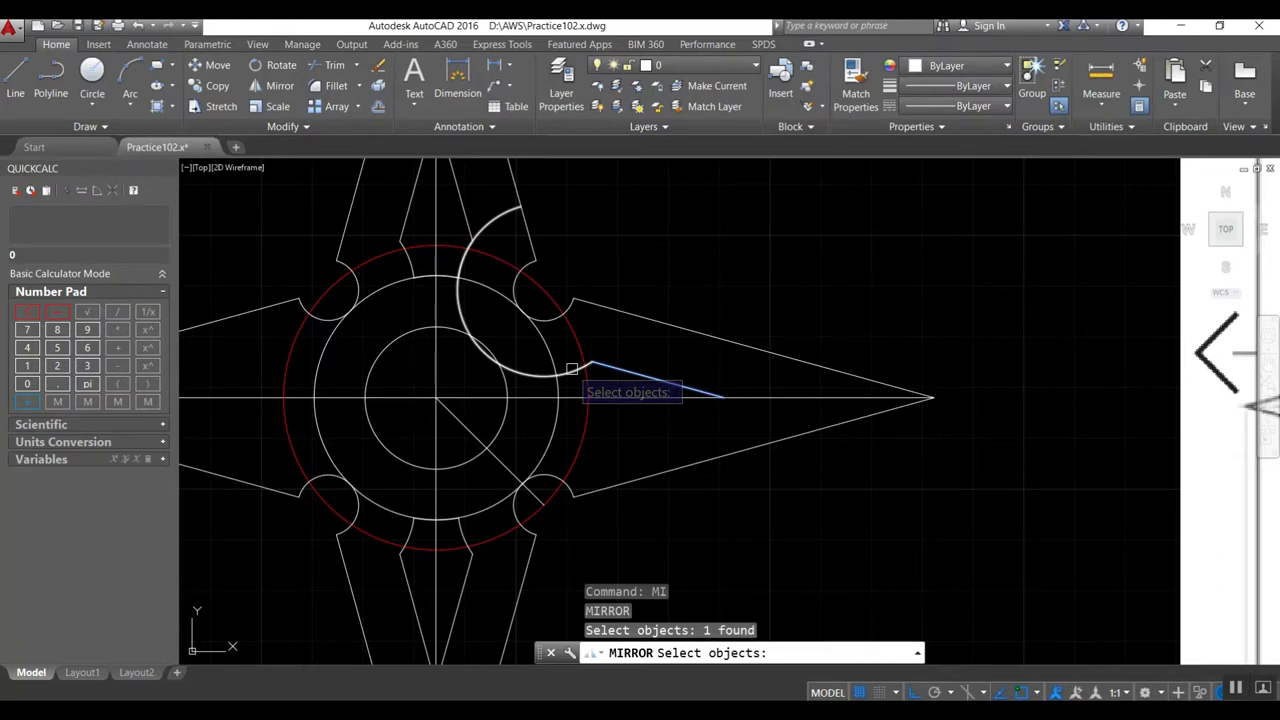
Trim using the new circle as cutting edge and delete the leftover arc piece.
key(Escape)
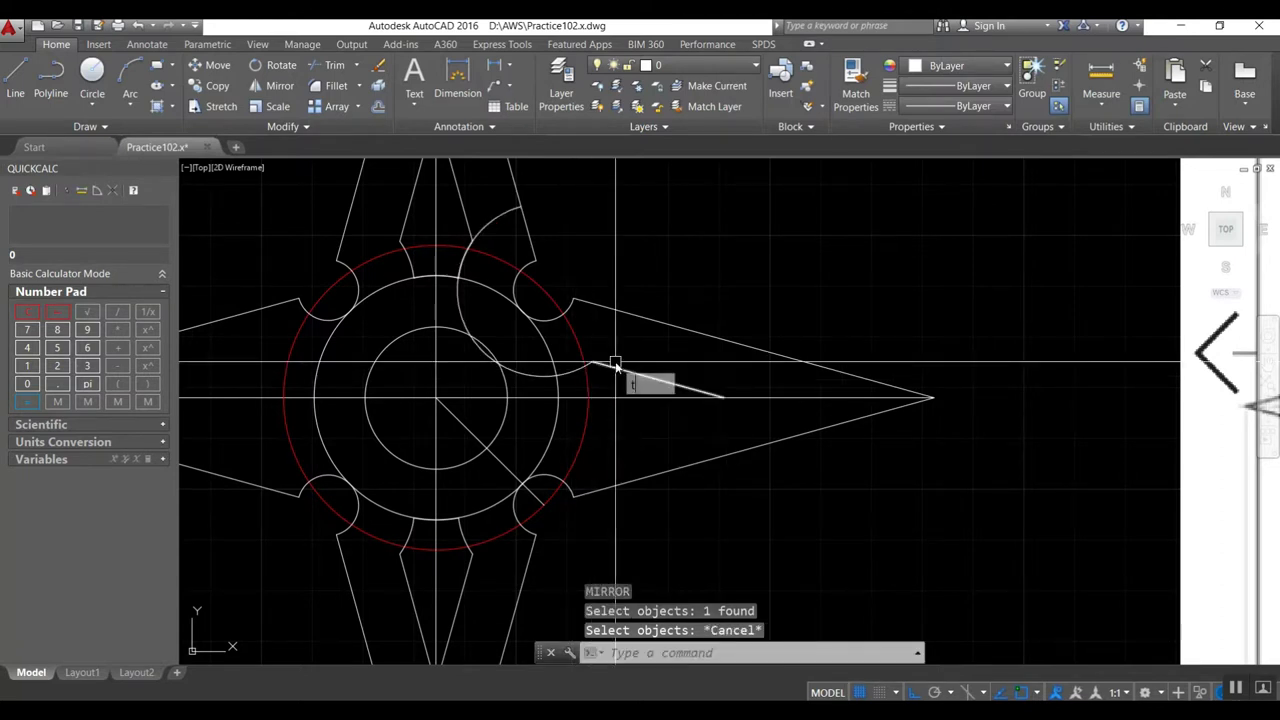
text(r)
key(Return)
click(556, 378)
key(Return)
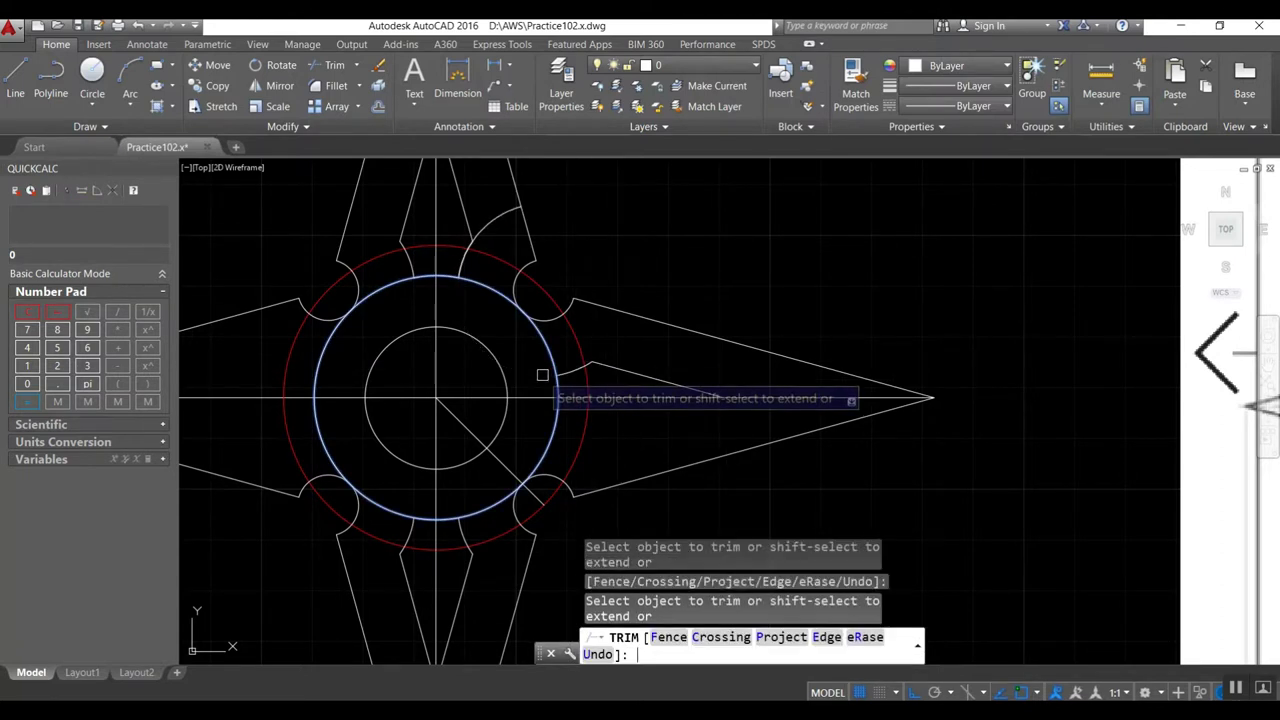
key(Return)
key(Escape)
click(484, 228)
key(Delete)
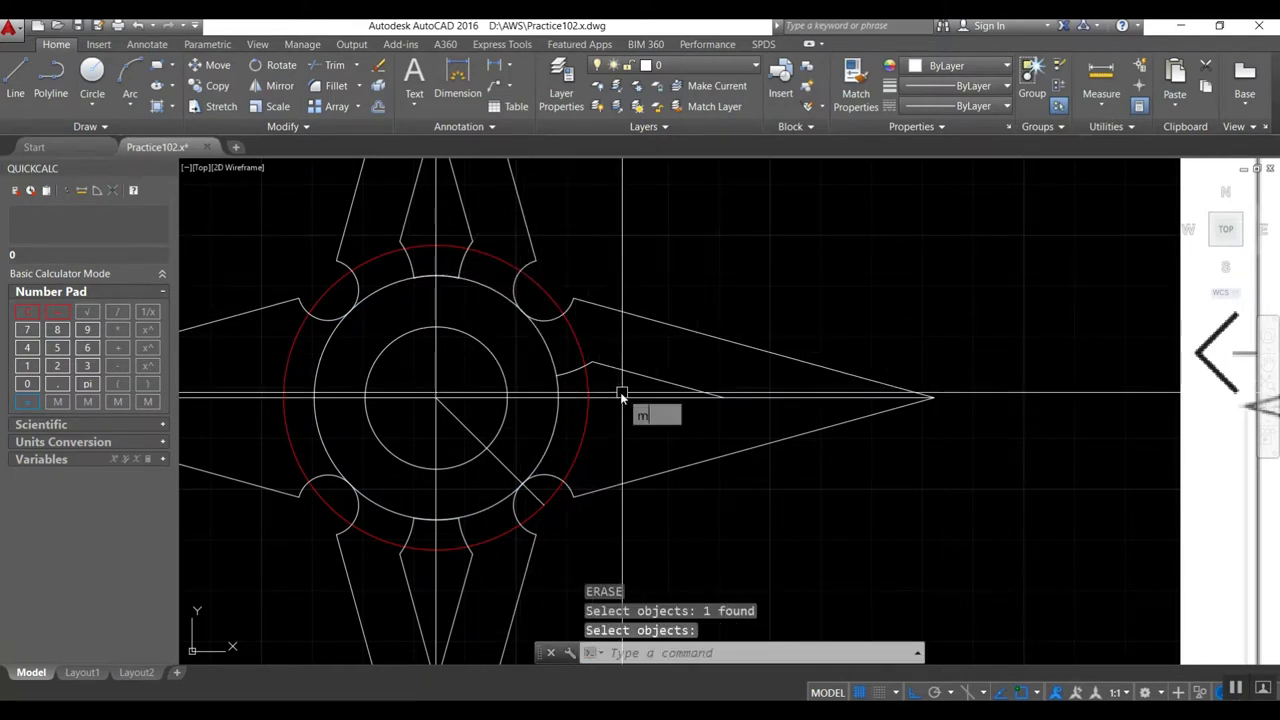
Mirror the cutout's slanted line and short arc below the horizontal centerline, keeping the originals.
text(i)
key(Return)
click(590, 362)
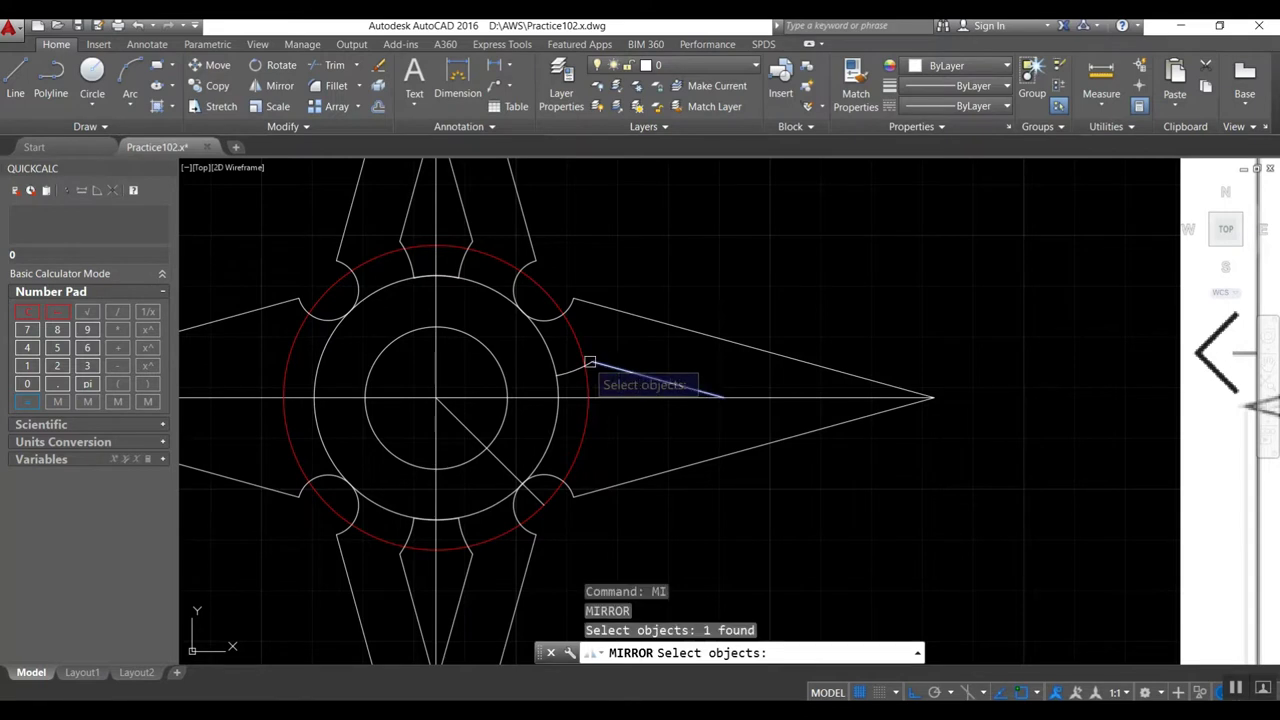
click(573, 369)
key(Return)
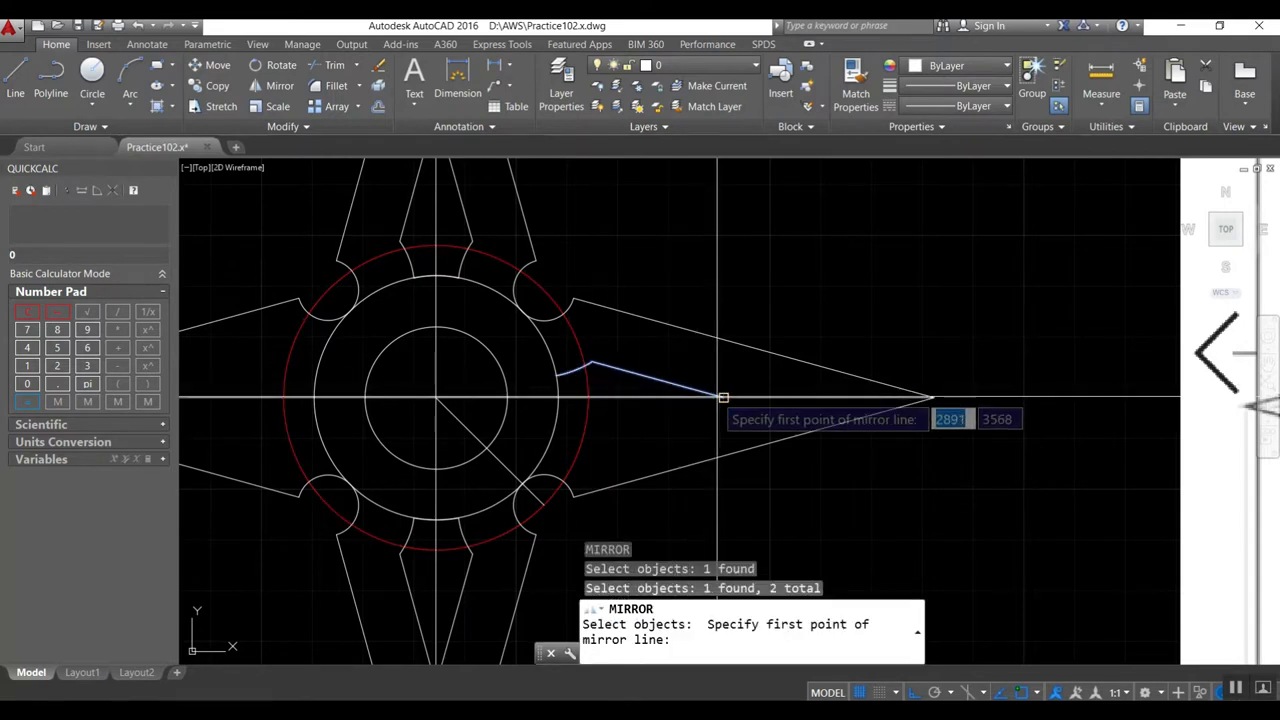
click(722, 398)
click(557, 398)
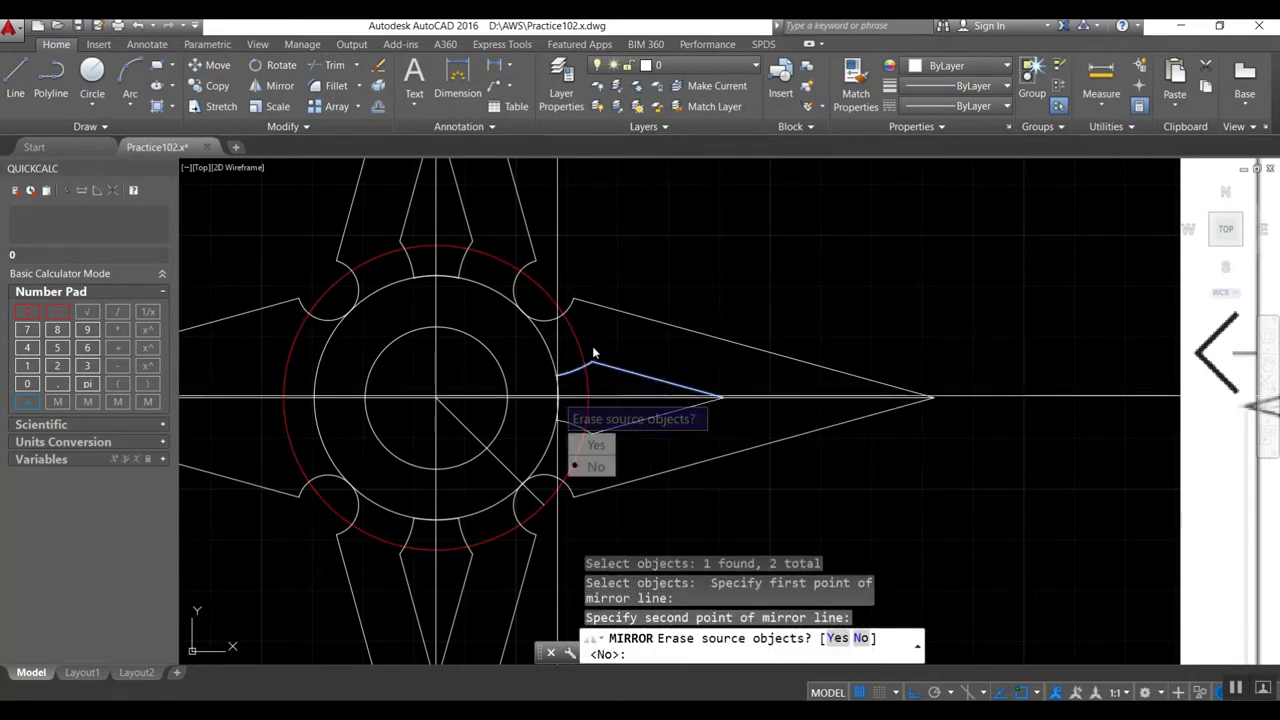
click(596, 466)
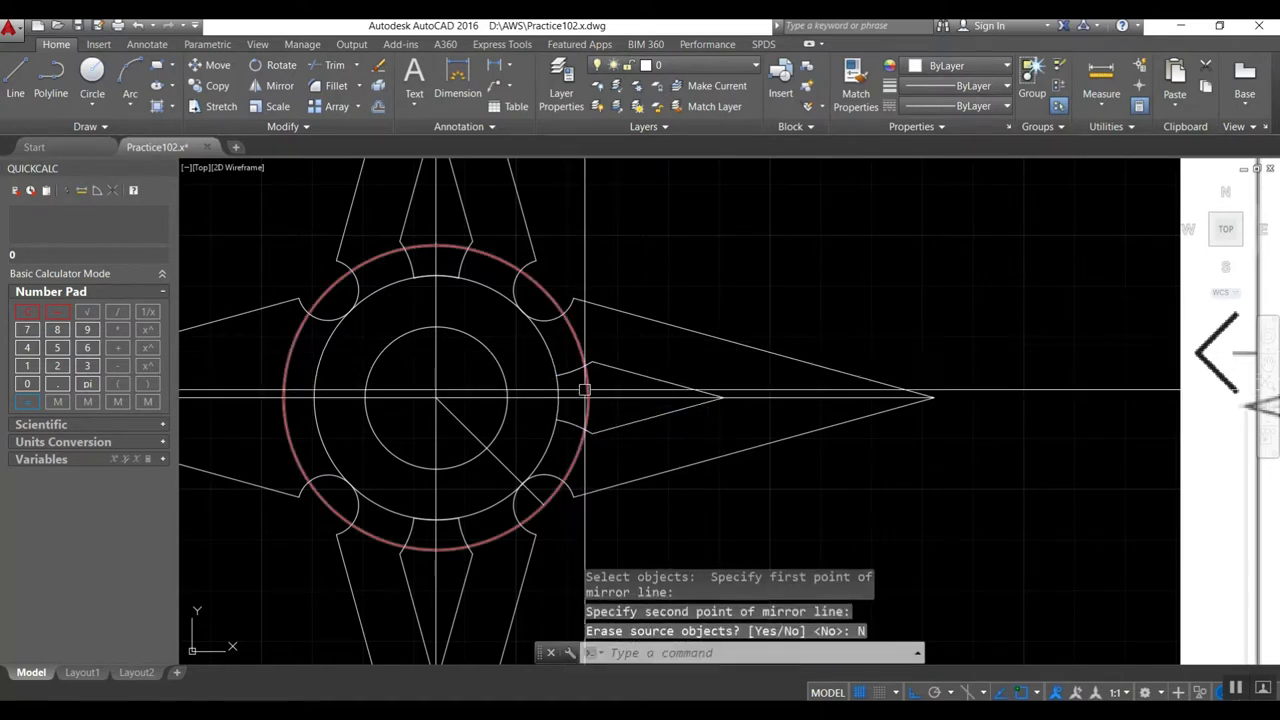
Trim the inner circle between the two short arcs, leaving only the closing arc.
text(tr)
key(Return)
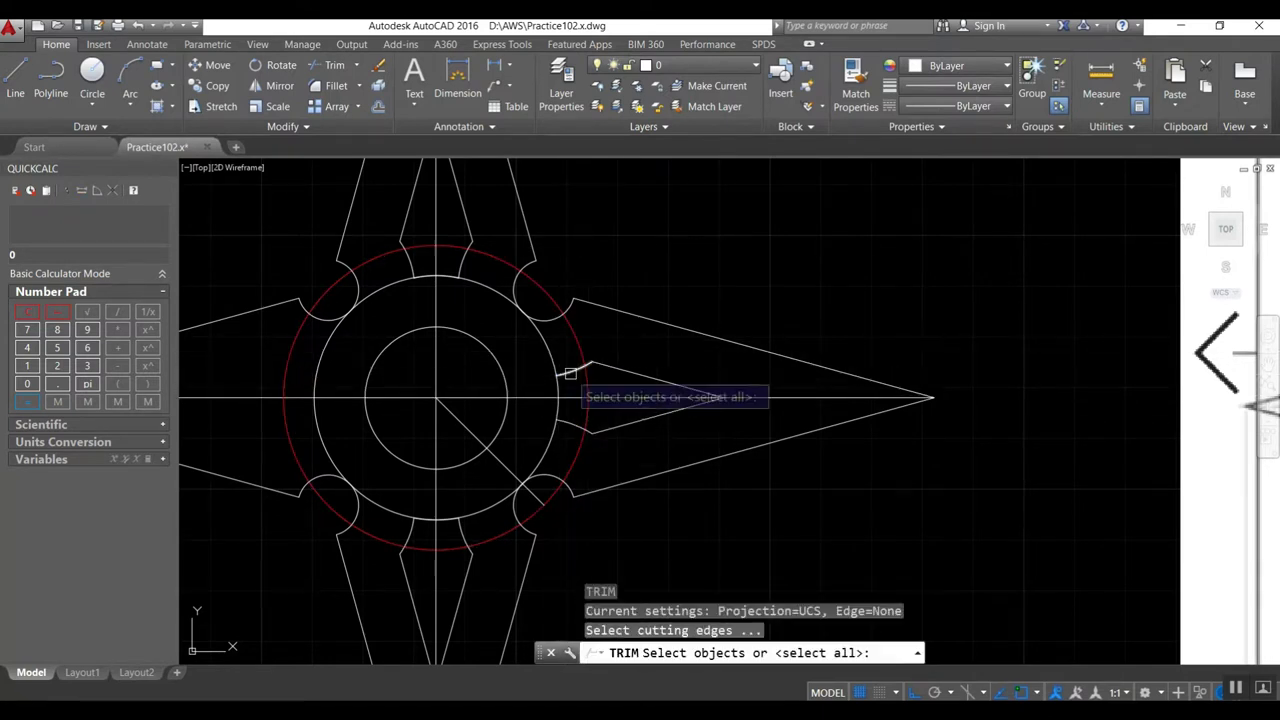
click(570, 371)
click(567, 426)
key(Return)
click(551, 434)
key(Return)
scroll(694, 362, down, 2)
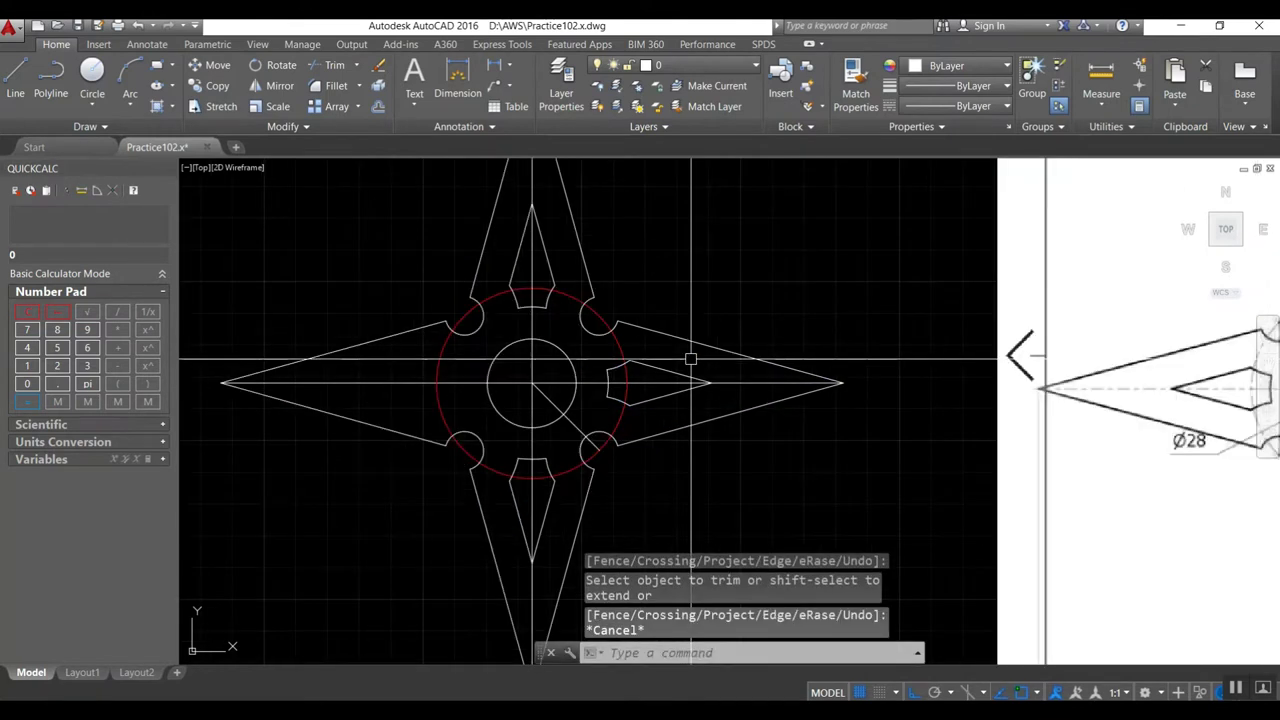
text(mi)
Mirror the right arm's cutout across the vertical axis onto the left arm, keeping the original.
key(Return)
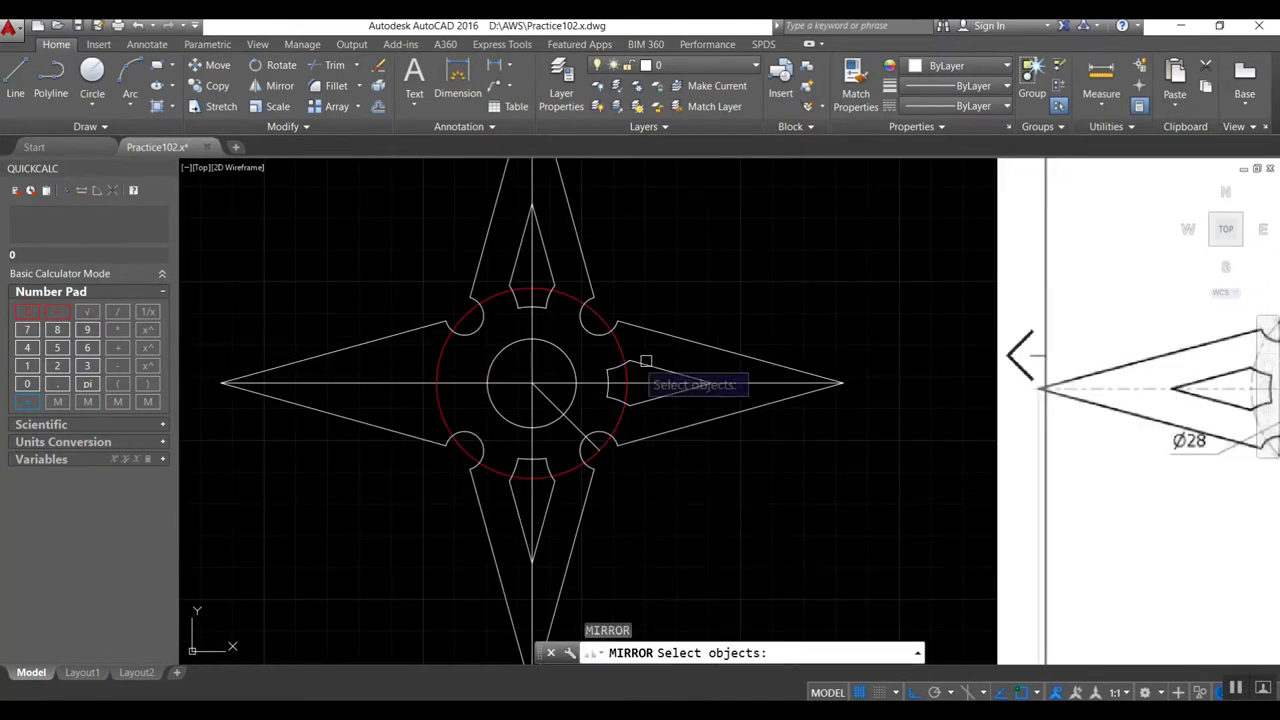
click(589, 351)
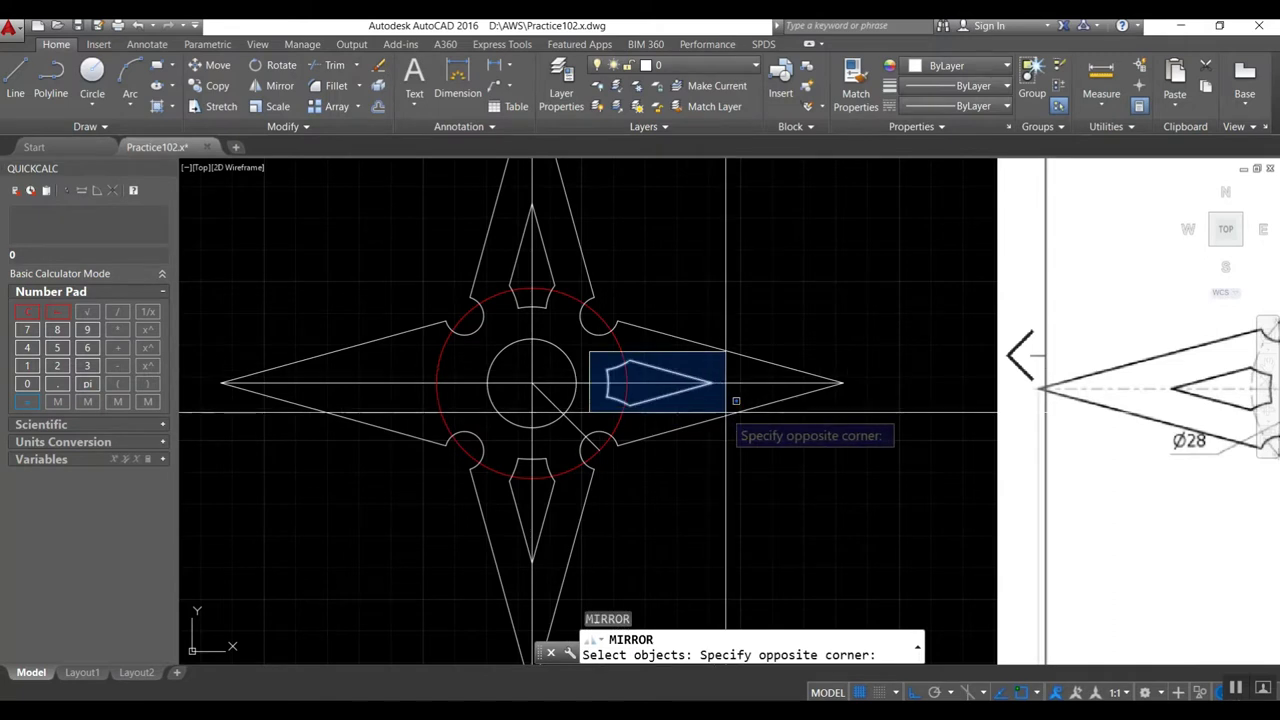
click(728, 405)
key(Return)
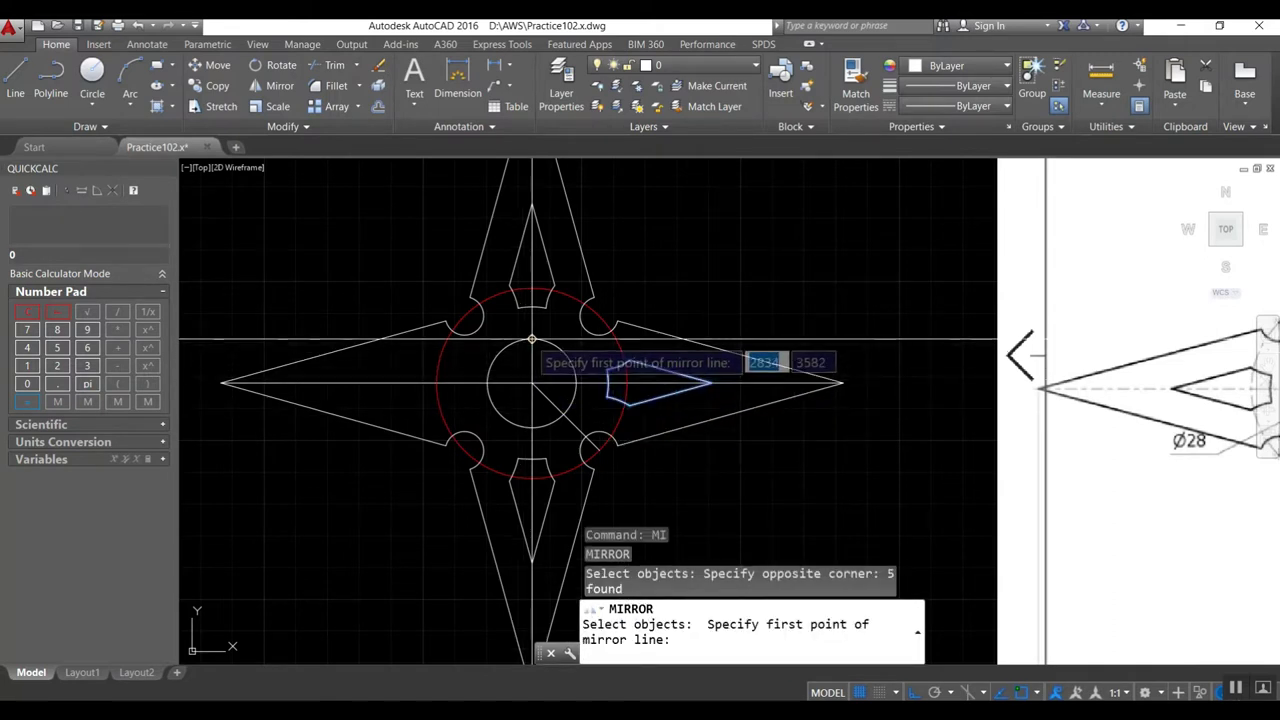
click(530, 381)
click(533, 430)
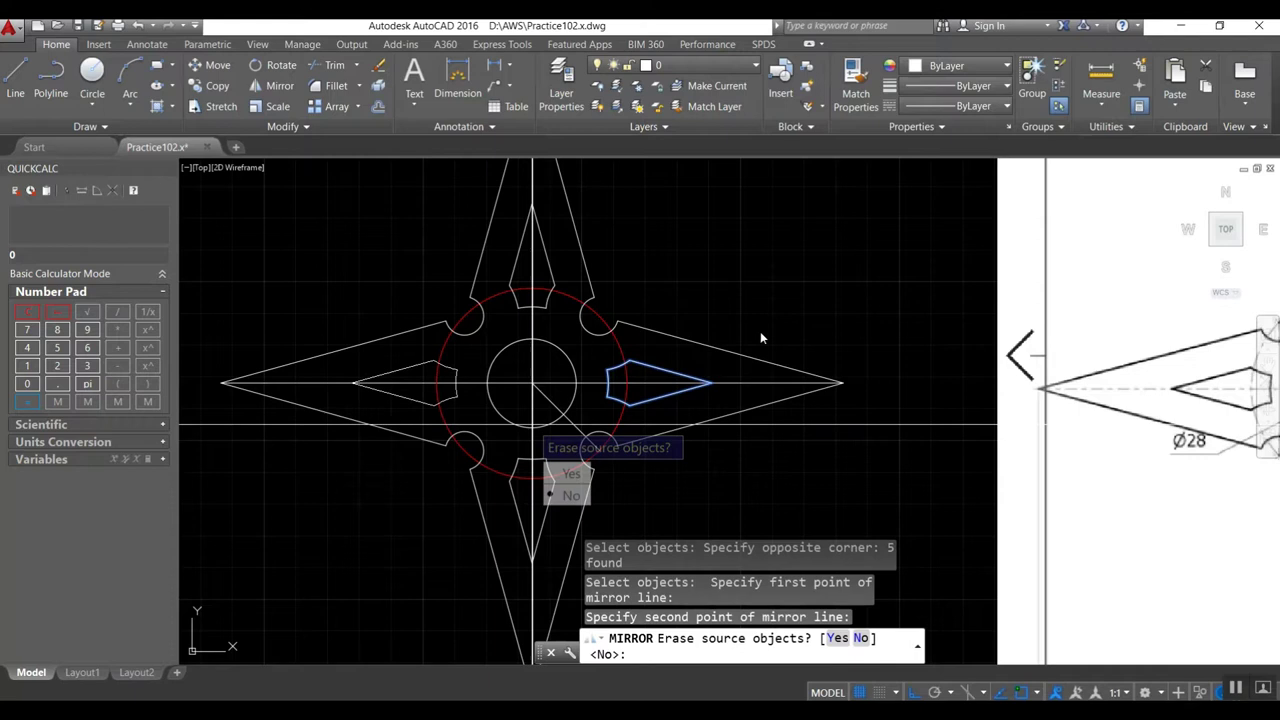
key(Return)
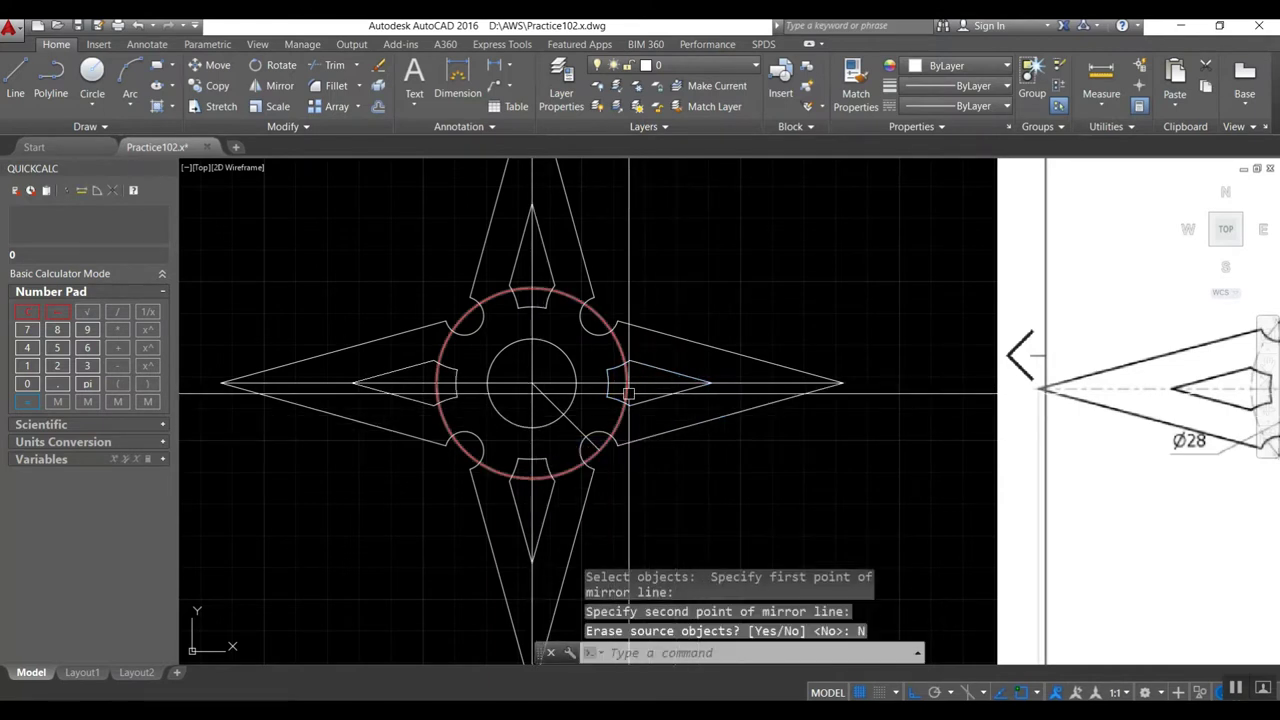
scroll(530, 375, down, 3)
scroll(521, 368, down, 2)
scroll(521, 368, up, 2)
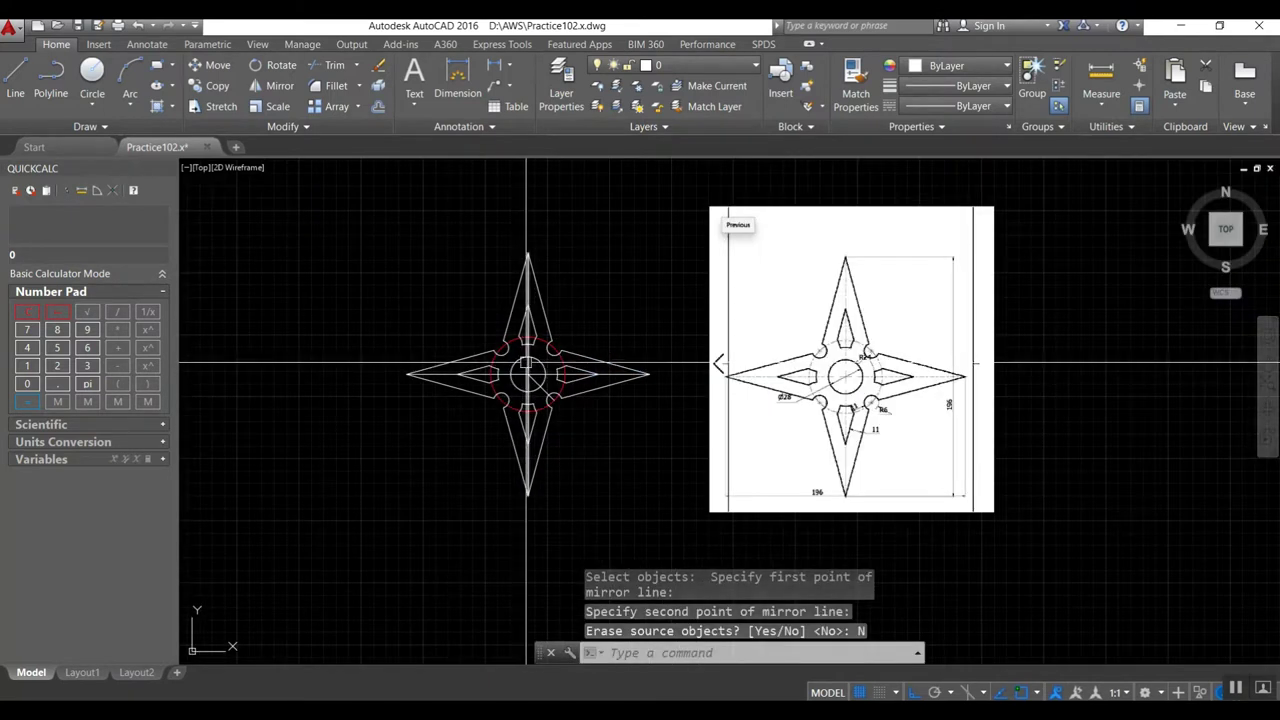
scroll(532, 352, up, 2)
scroll(544, 335, up, 1)
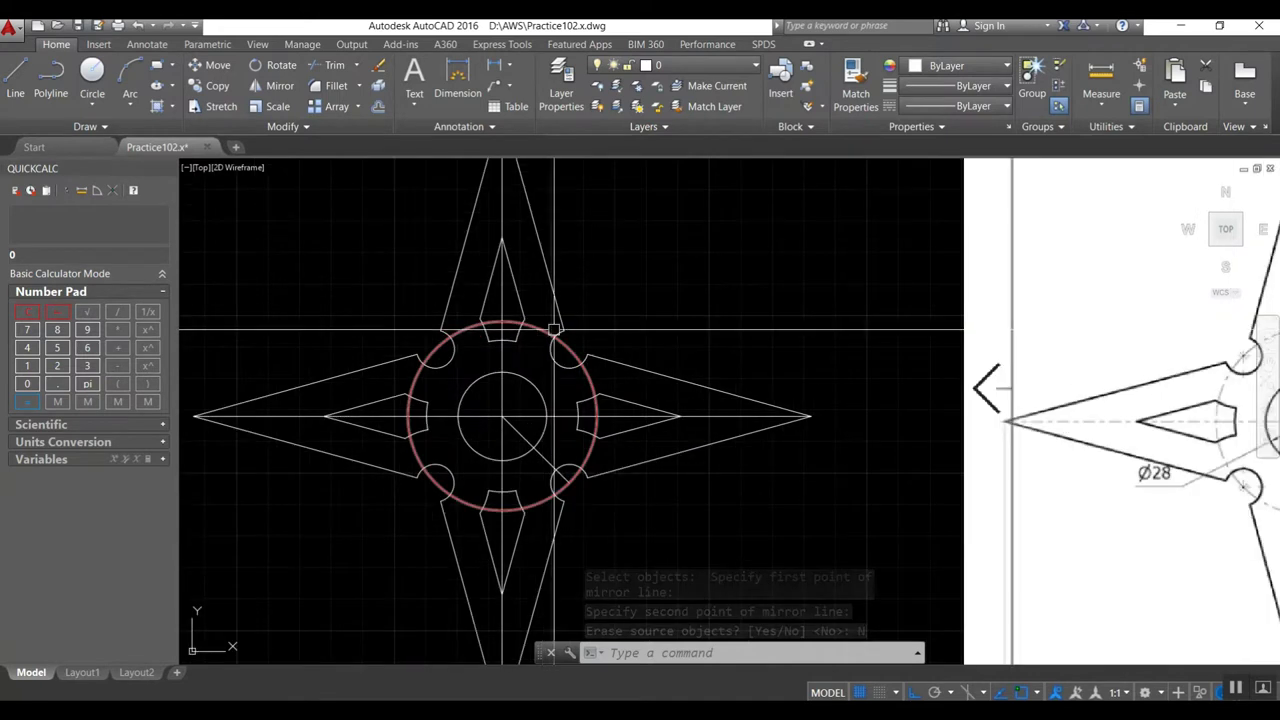
Change the global linetype scale factor in the Linetype Manager with CENTER2 selected.
text(lt)
key(Return)
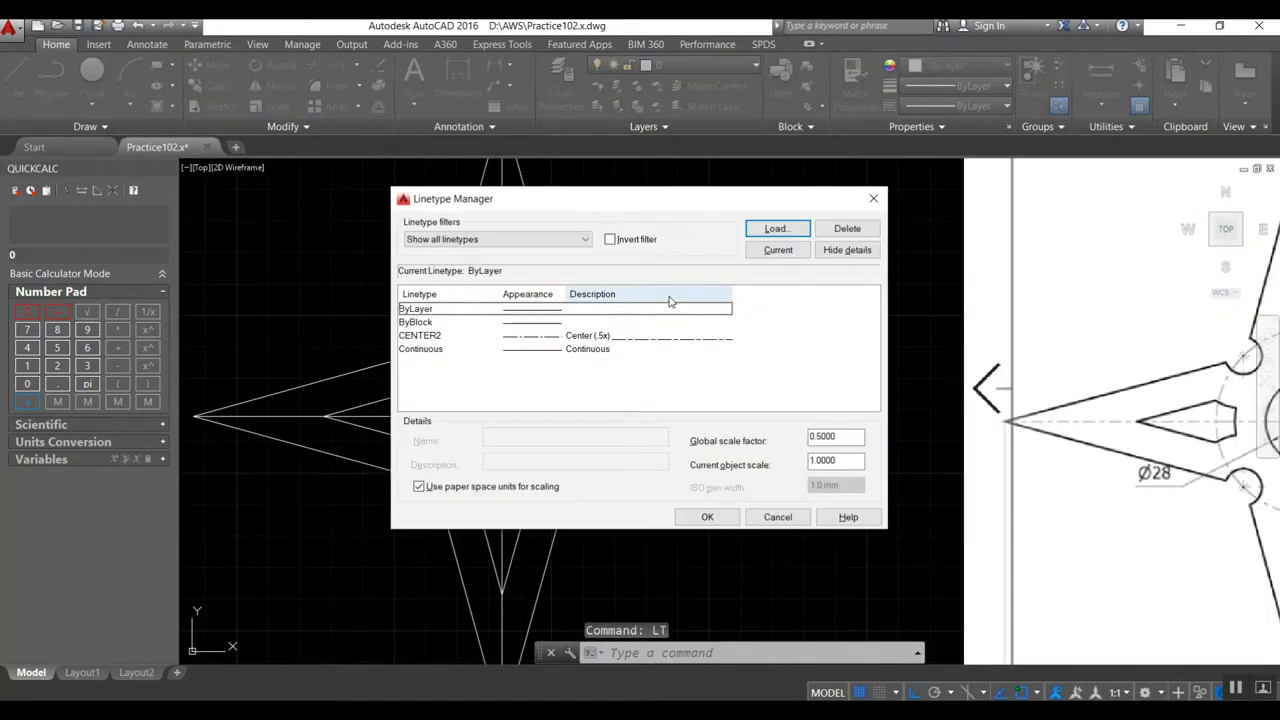
click(666, 340)
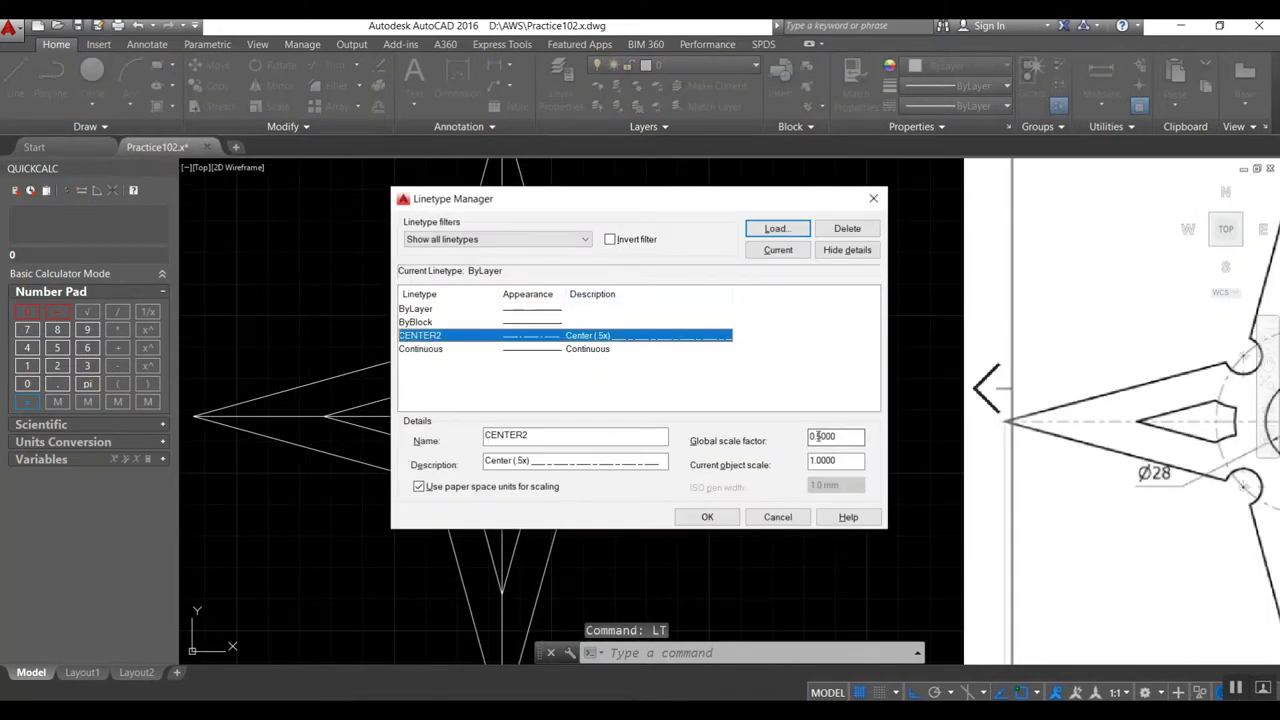
drag(817, 436, 823, 436)
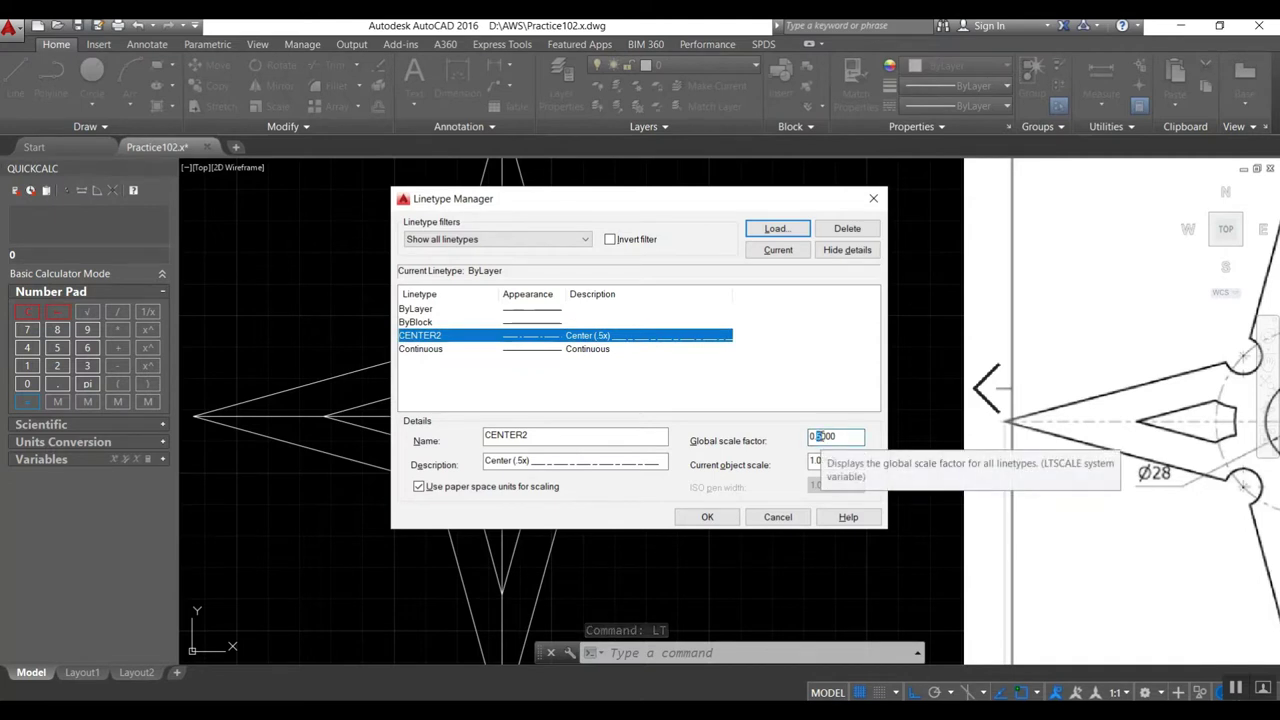
click(707, 517)
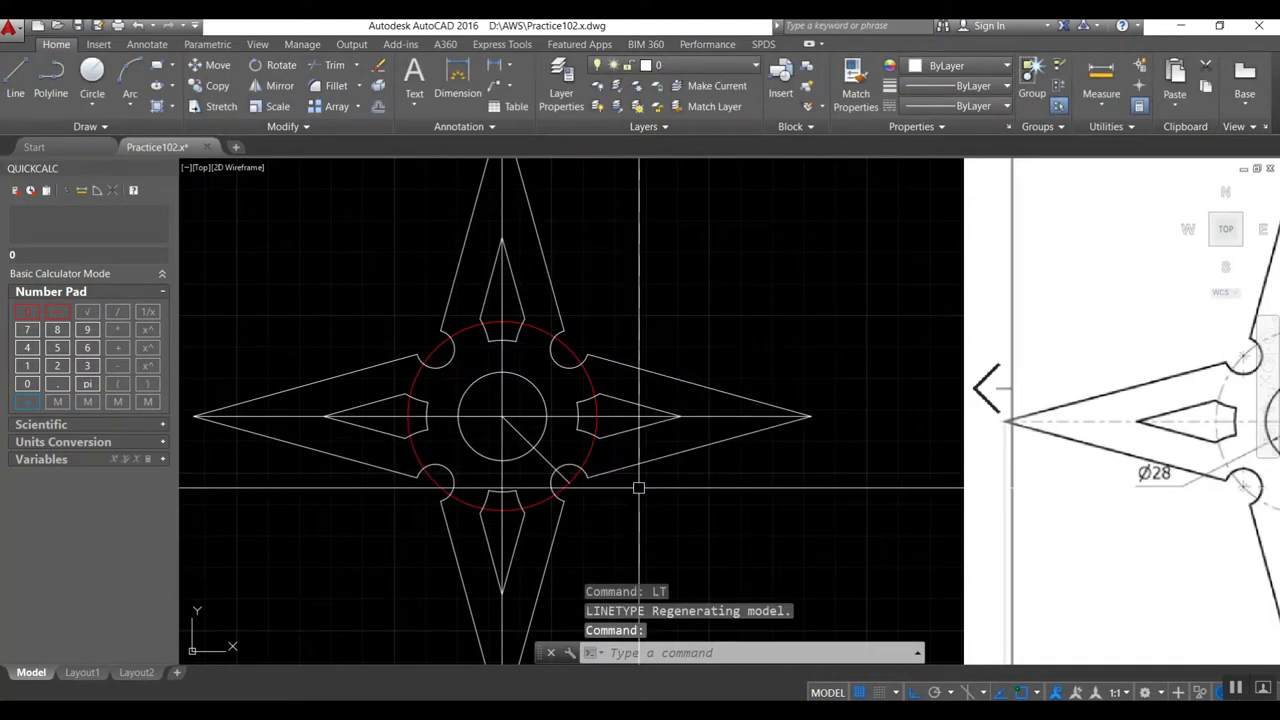
Set the red circle's linetype to CENTER2 through Quick Properties.
click(586, 457)
right_click(588, 461)
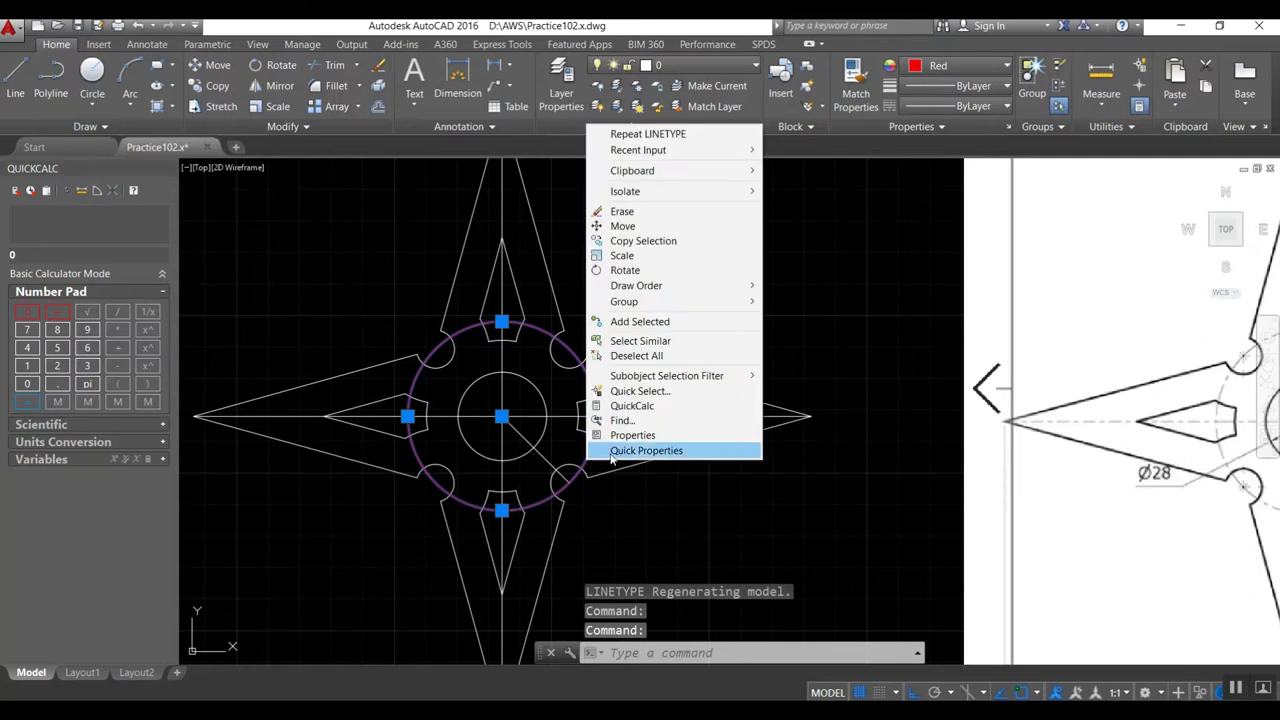
click(646, 450)
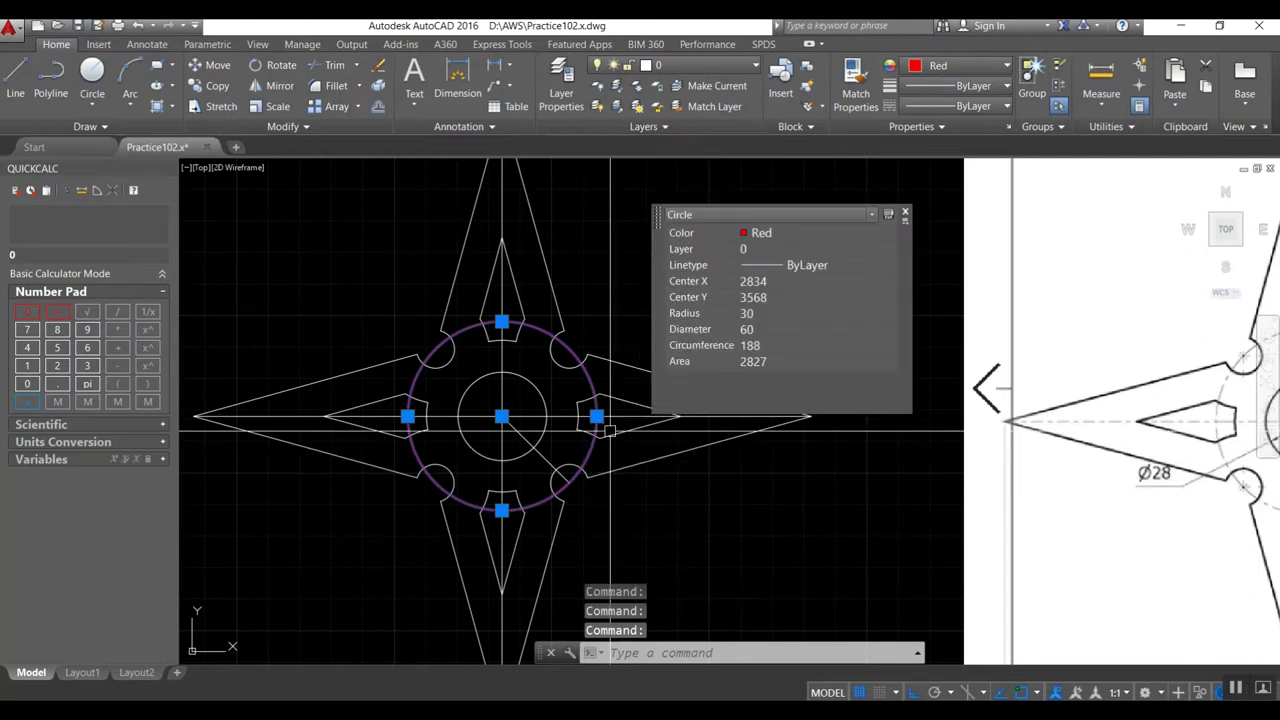
click(760, 265)
click(765, 265)
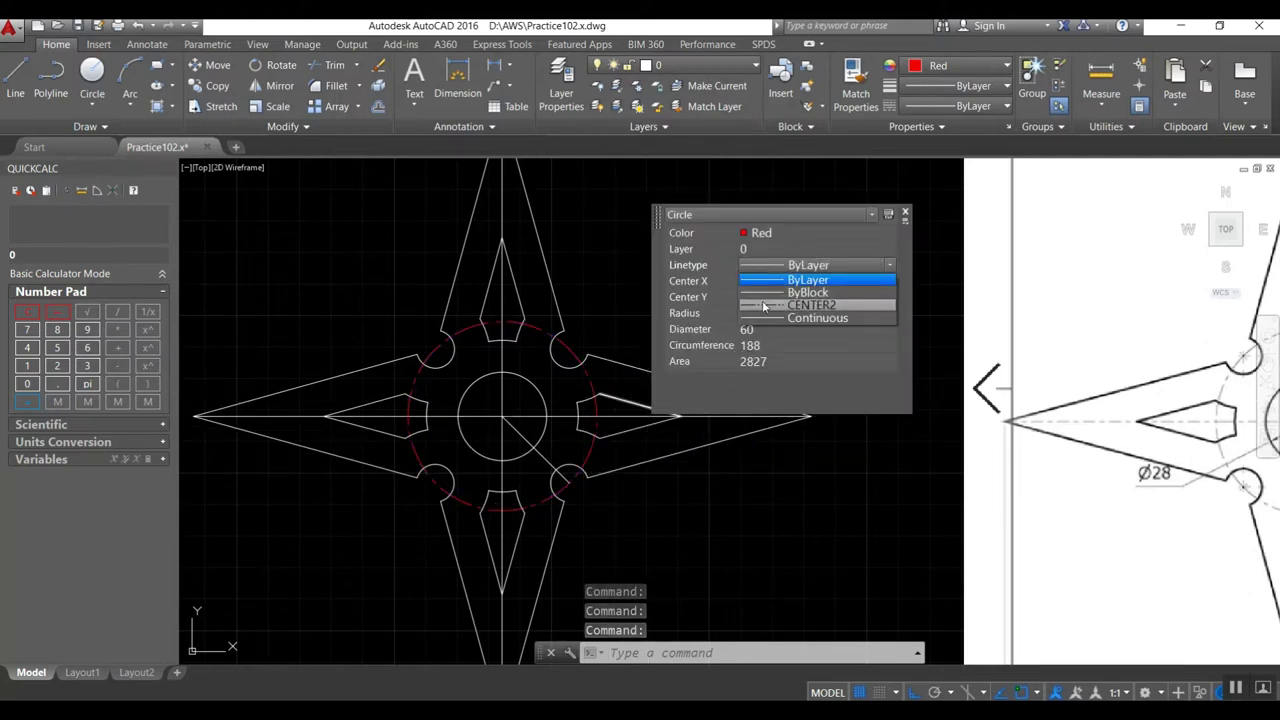
click(764, 305)
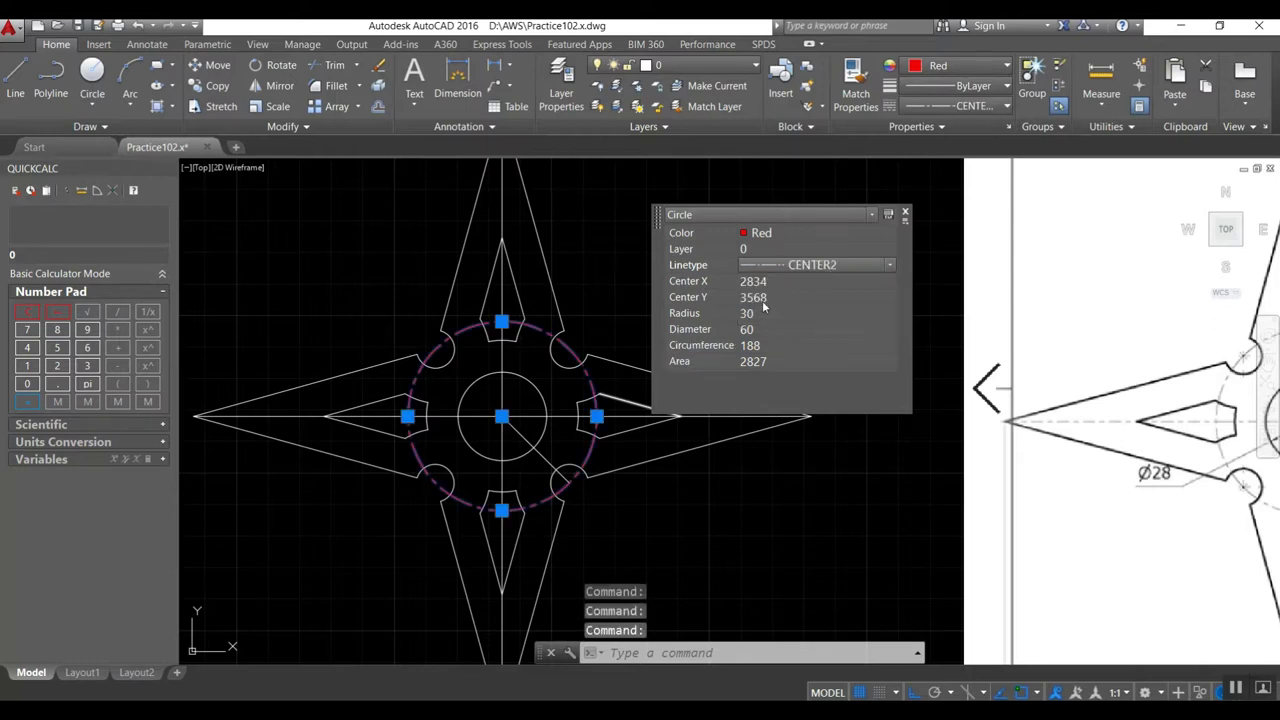
key(Escape)
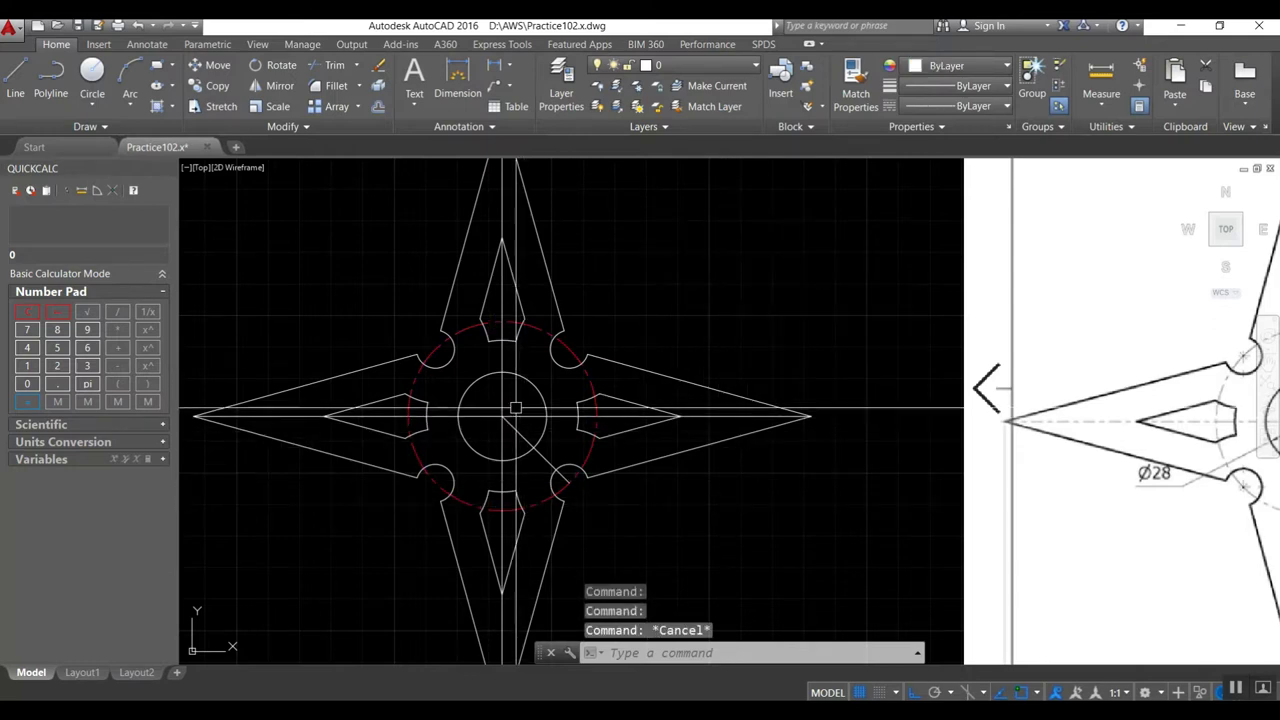
scroll(515, 408, down, 2)
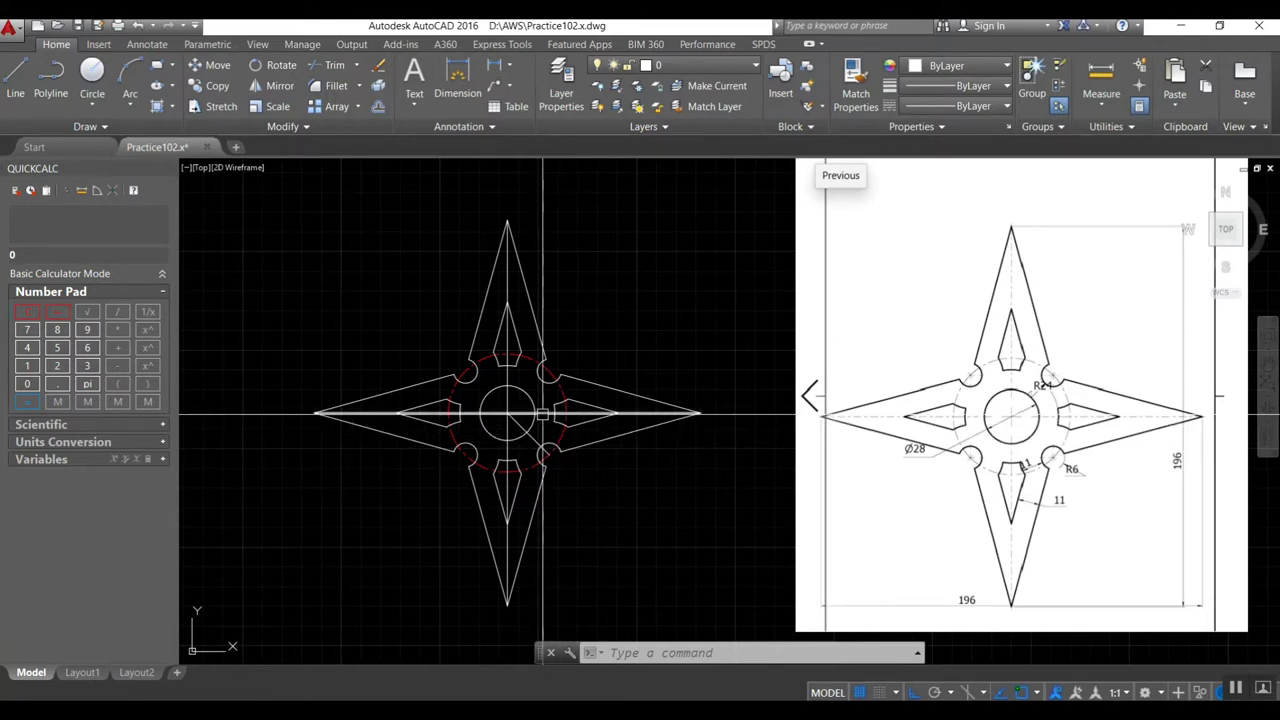
scroll(541, 413, up, 2)
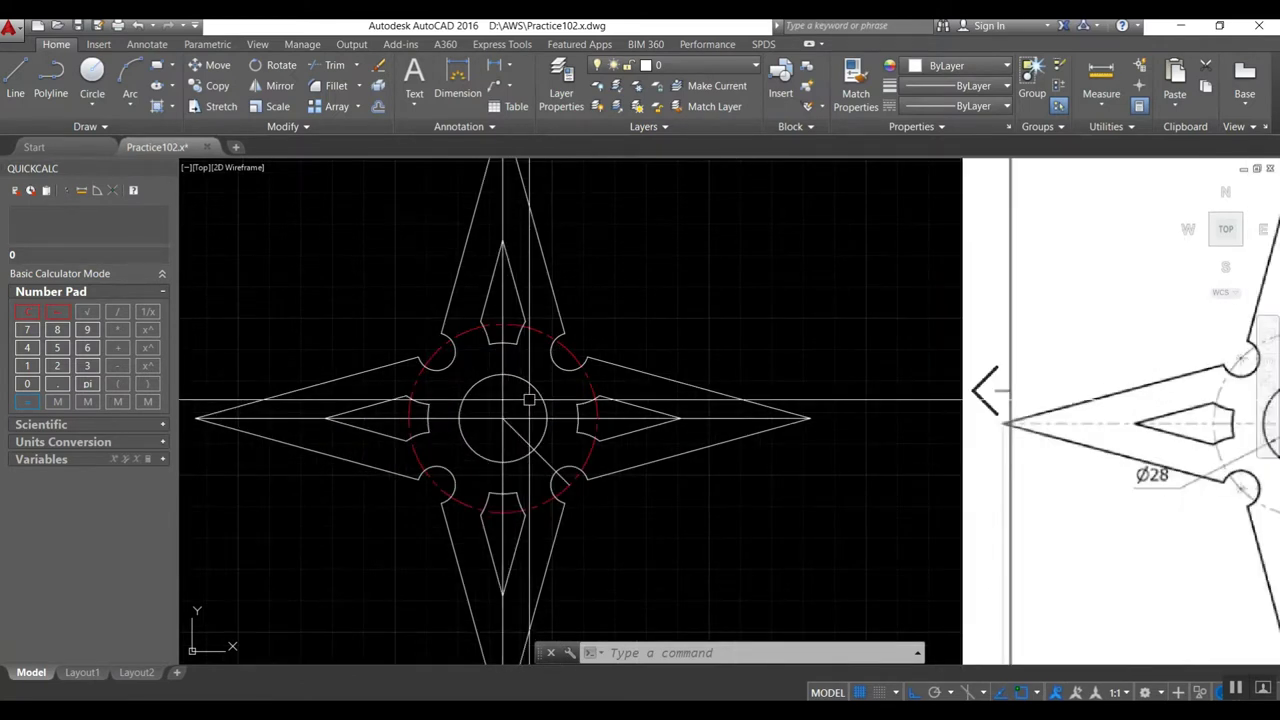
Load the CENTER linetype from acadiso.lin into the drawing.
text(lt)
key(Return)
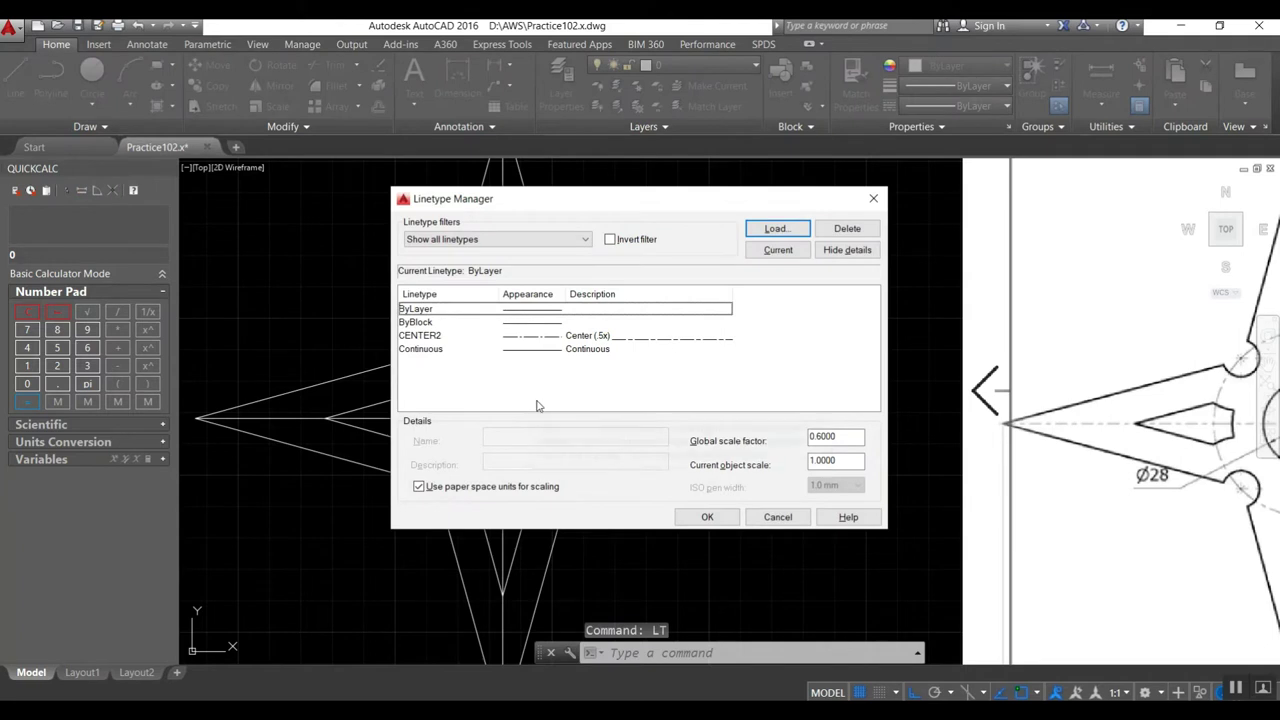
click(793, 234)
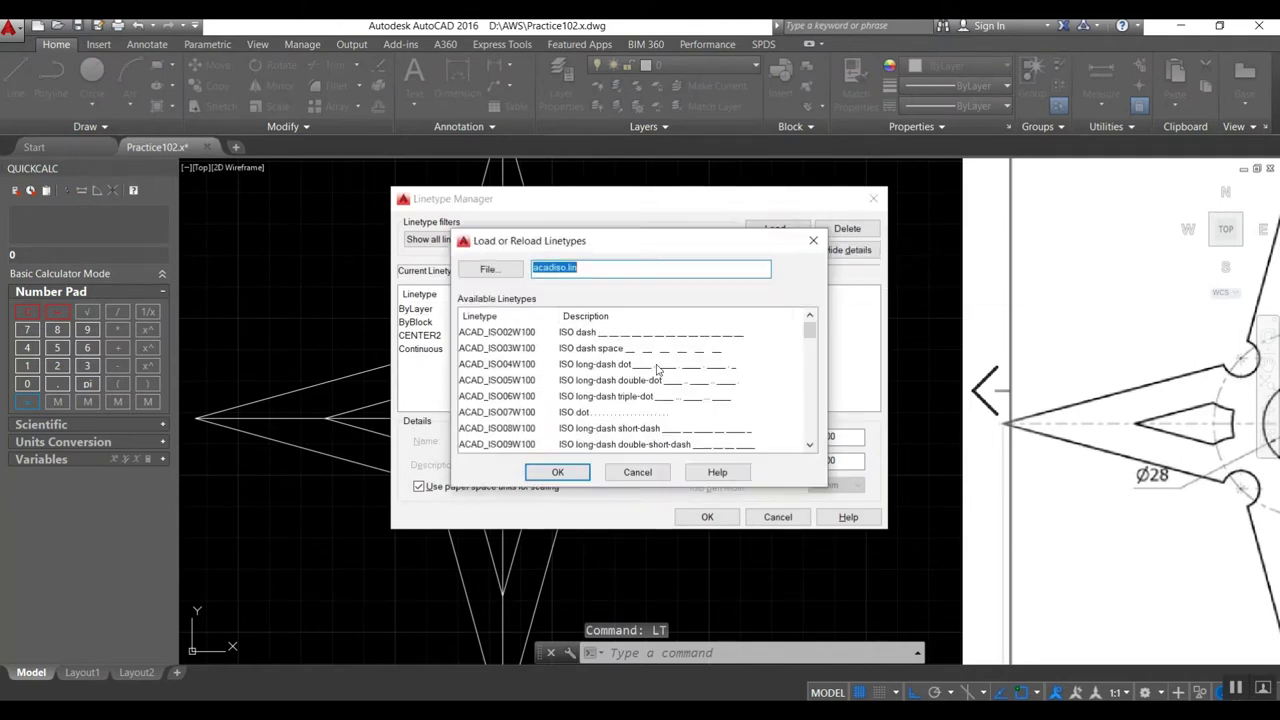
scroll(584, 385, down, 1)
scroll(580, 398, down, 1)
scroll(578, 408, down, 1)
scroll(576, 406, down, 2)
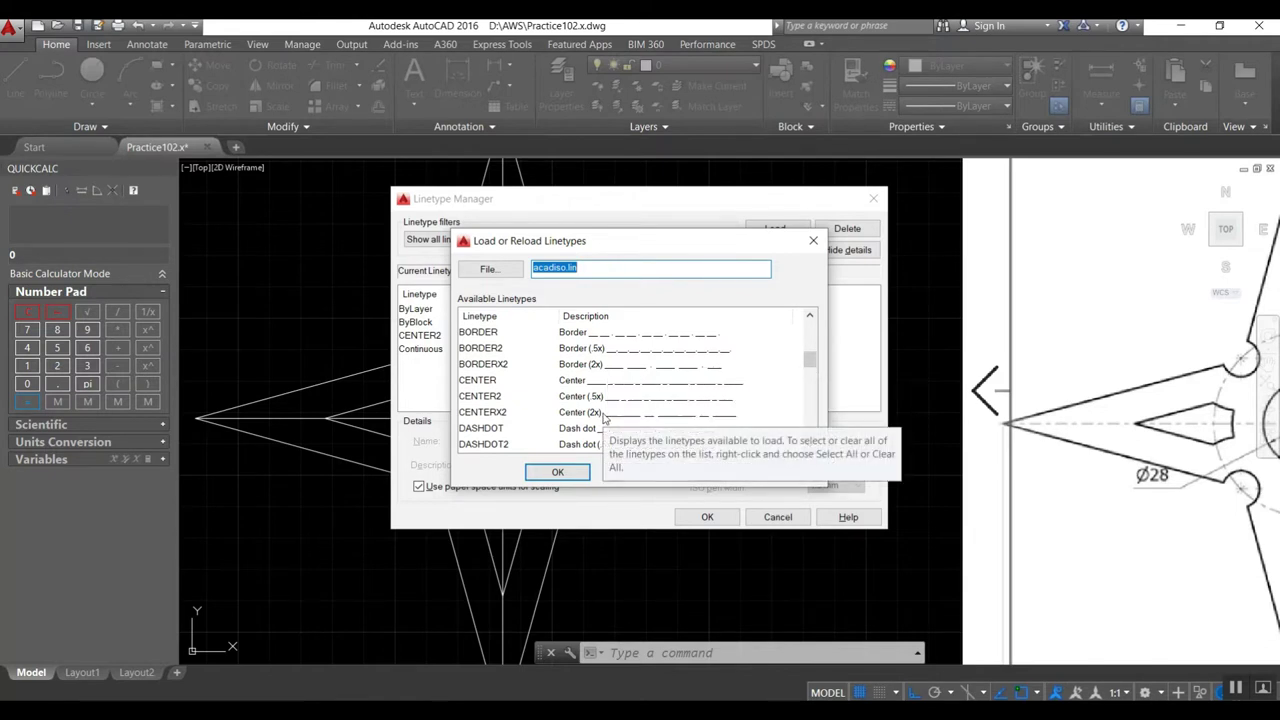
click(617, 382)
click(560, 476)
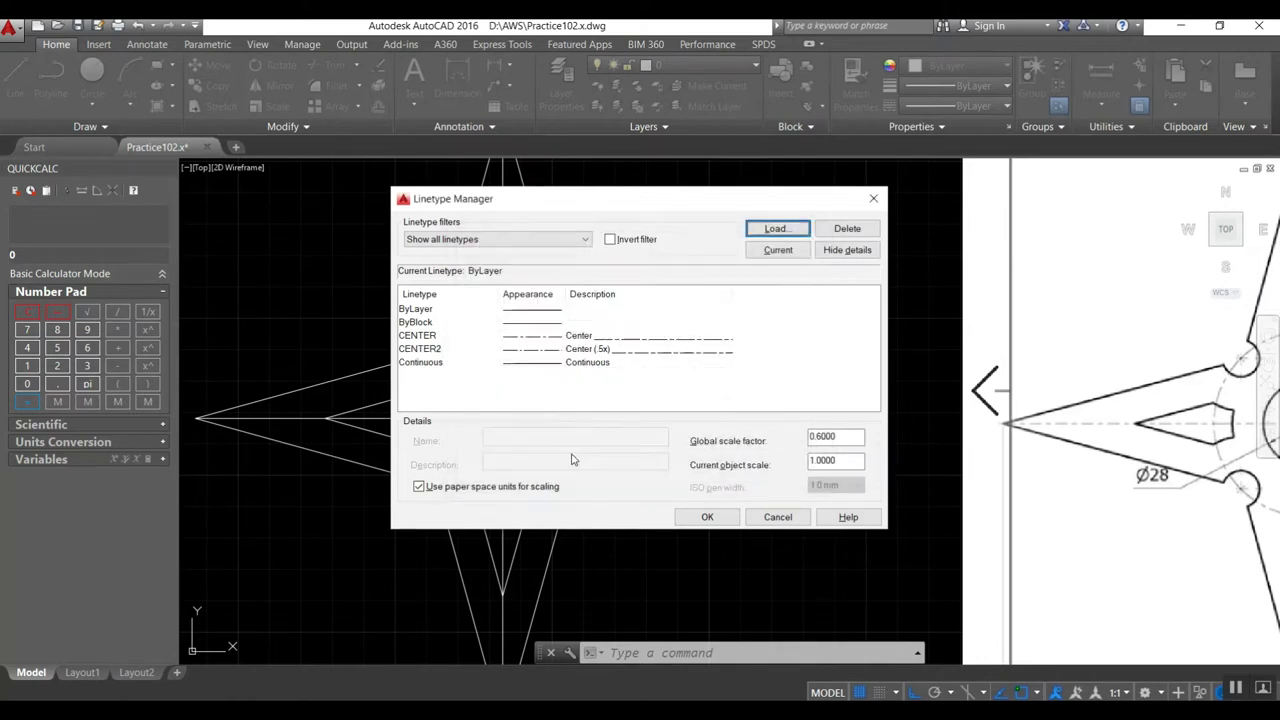
Review the Continuous, CENTER and CENTER2 linetype details, then close the Linetype Manager.
click(628, 362)
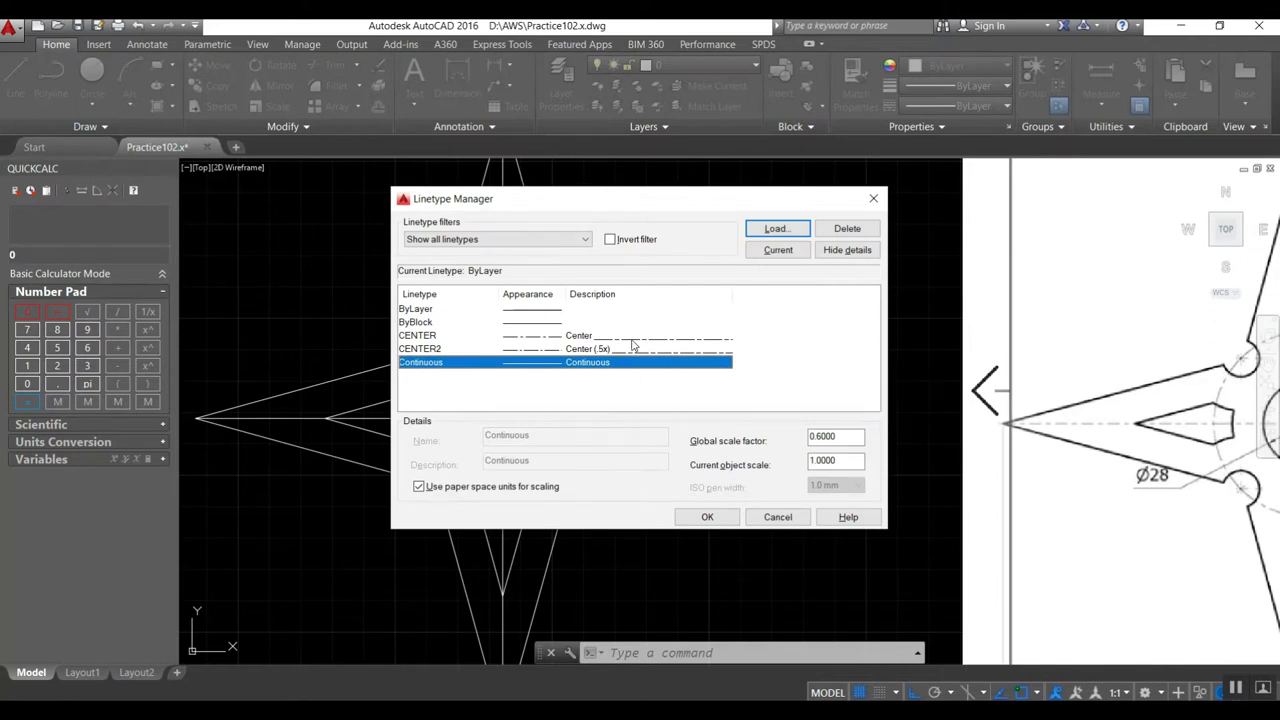
click(630, 336)
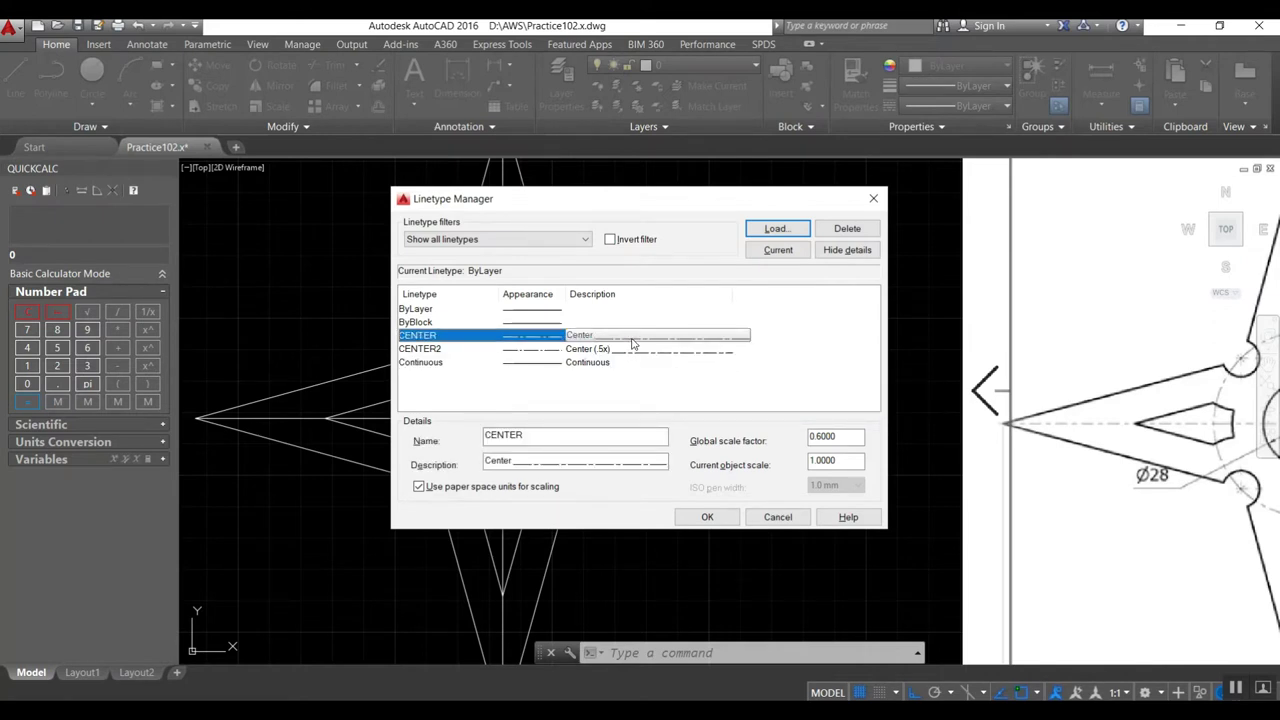
click(633, 349)
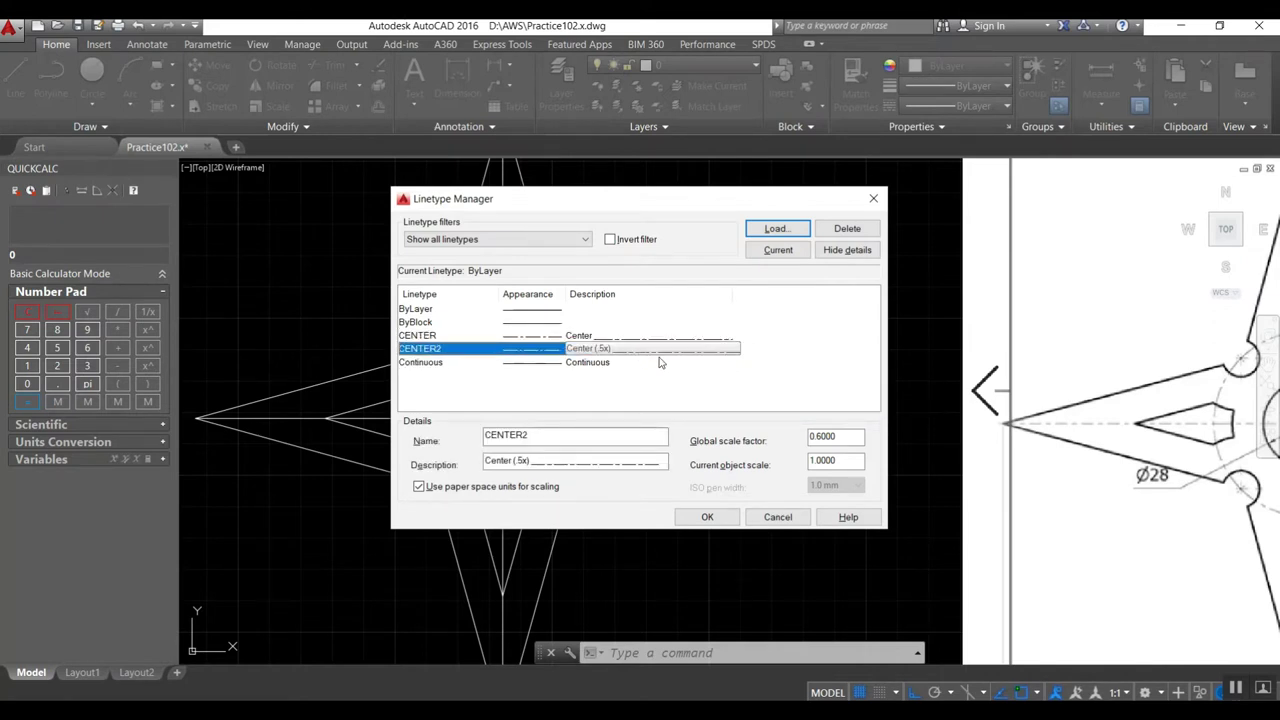
click(873, 198)
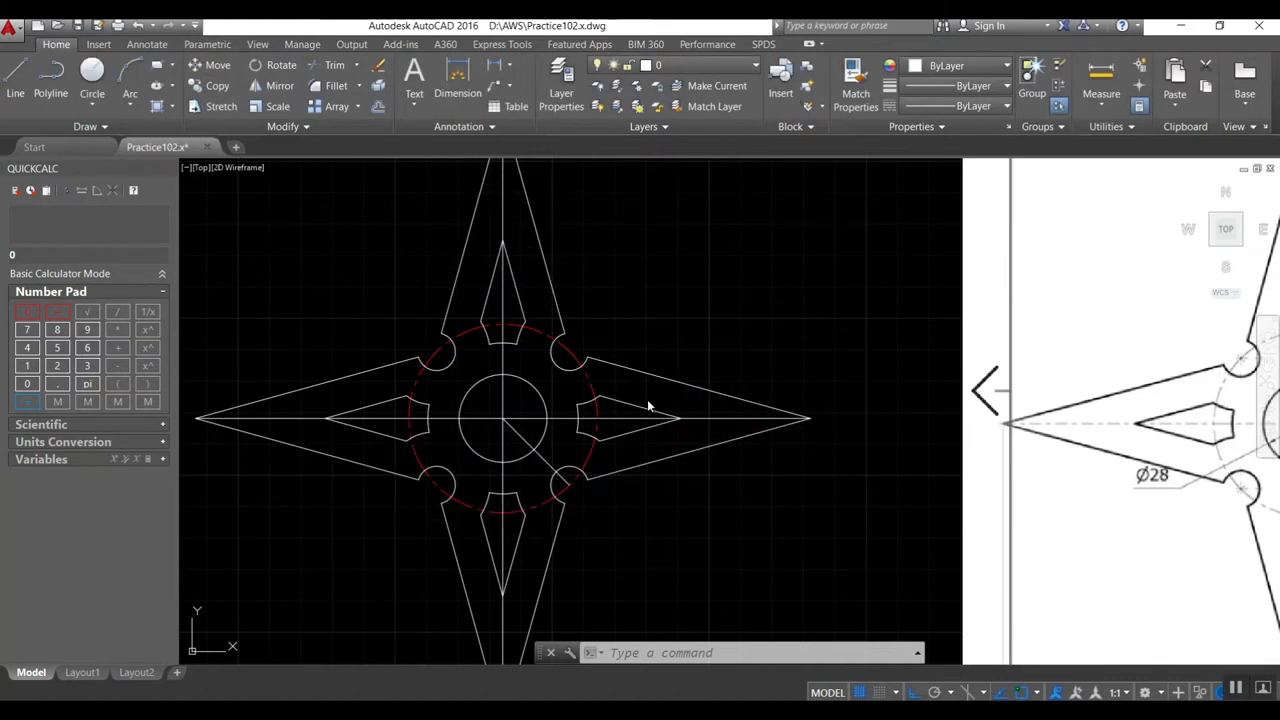
Give the horizontal and vertical centre lines the CENTER2 linetype through Quick Properties.
click(524, 418)
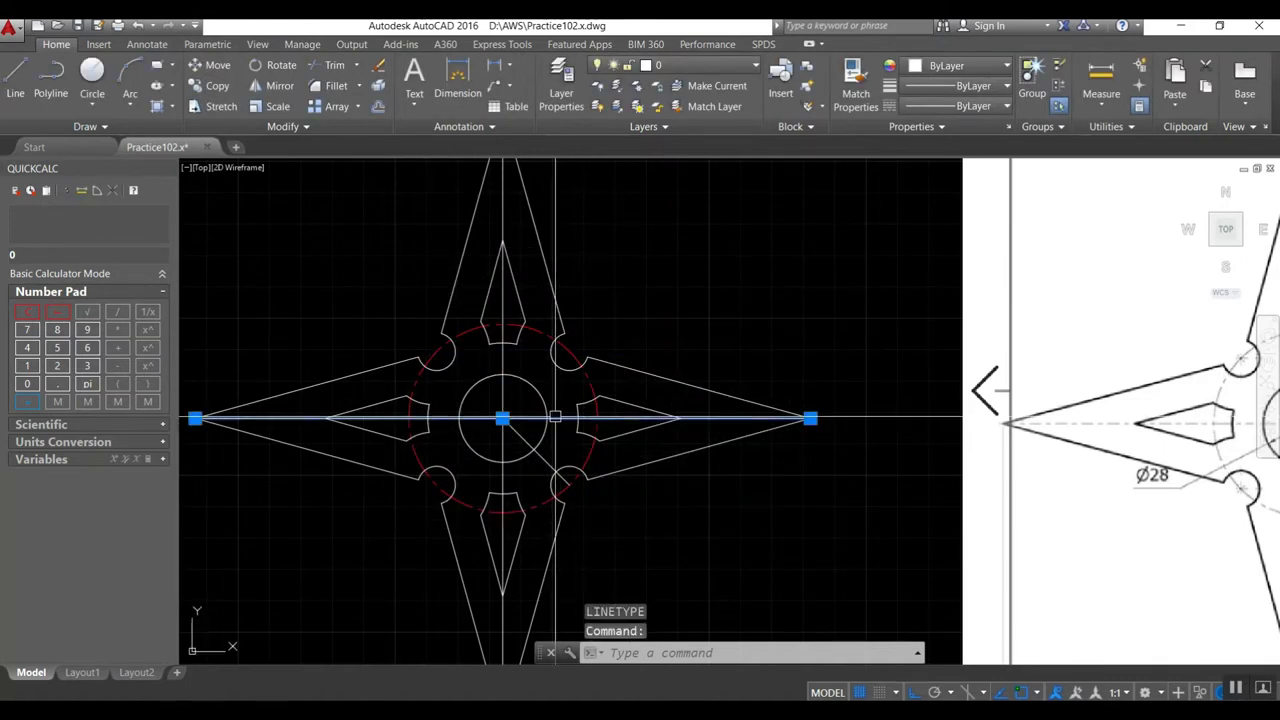
click(501, 395)
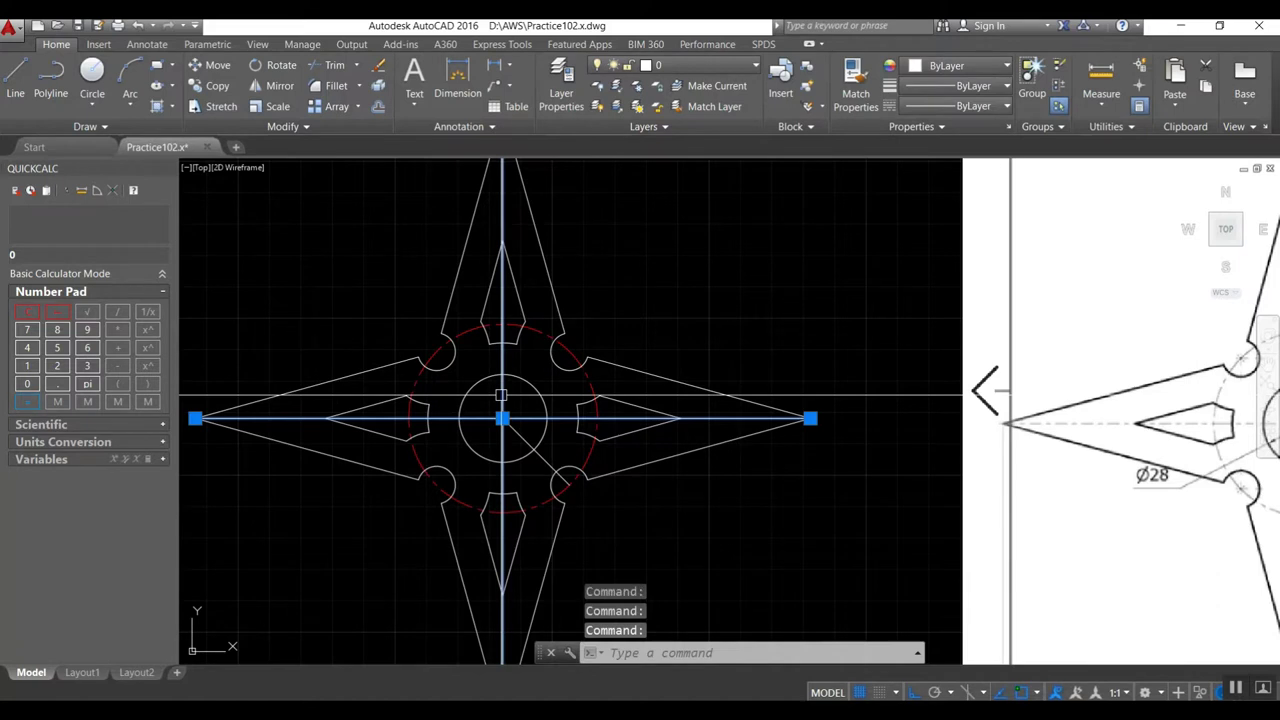
right_click(501, 395)
click(546, 394)
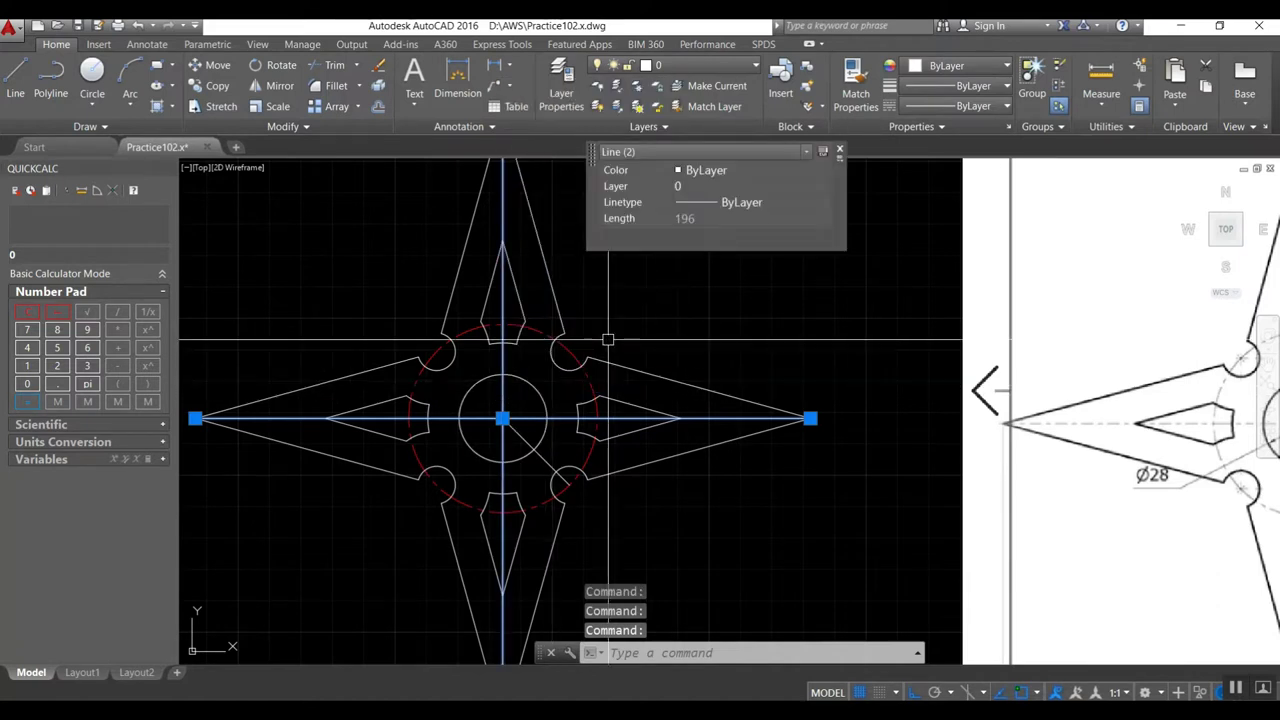
click(742, 188)
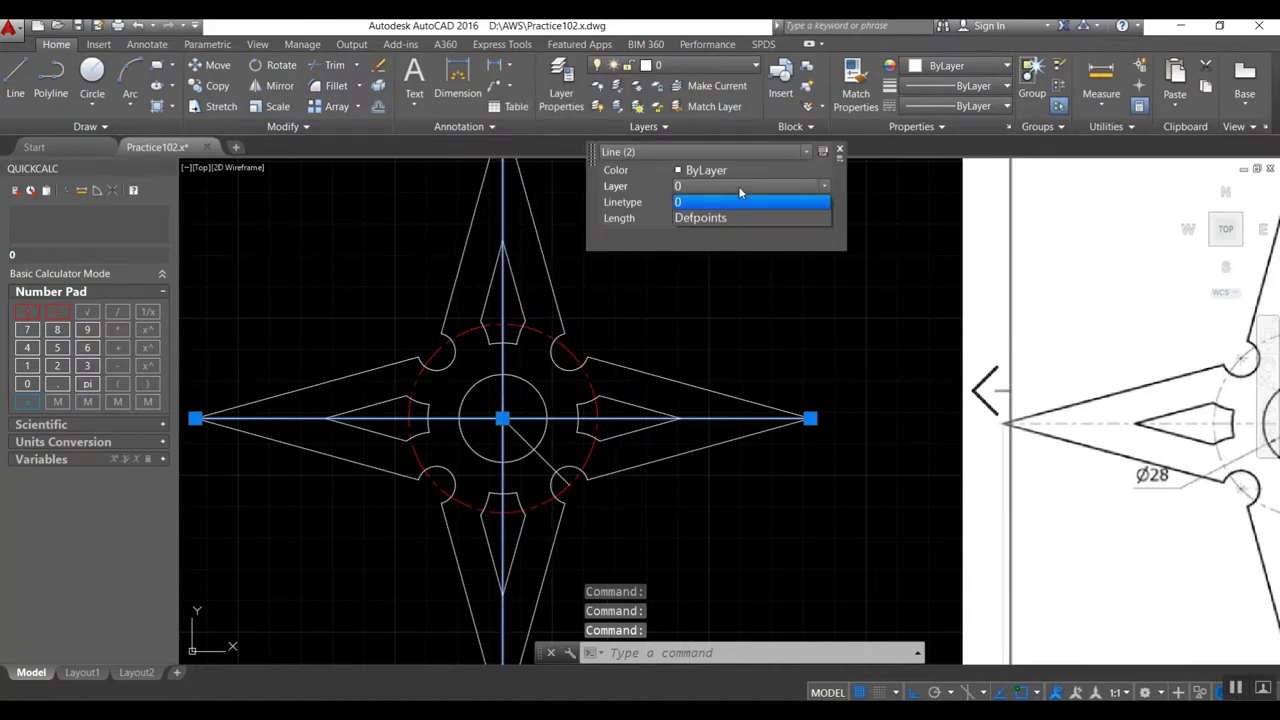
click(662, 202)
click(760, 202)
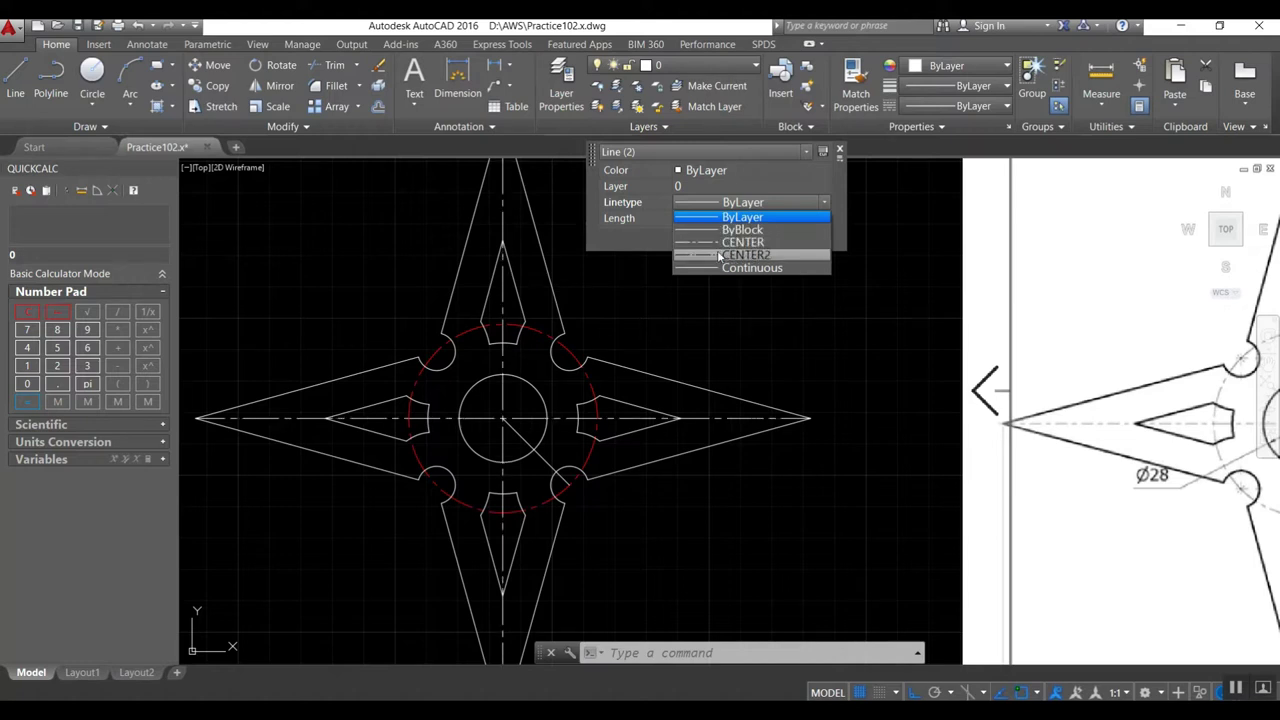
click(719, 256)
key(Escape)
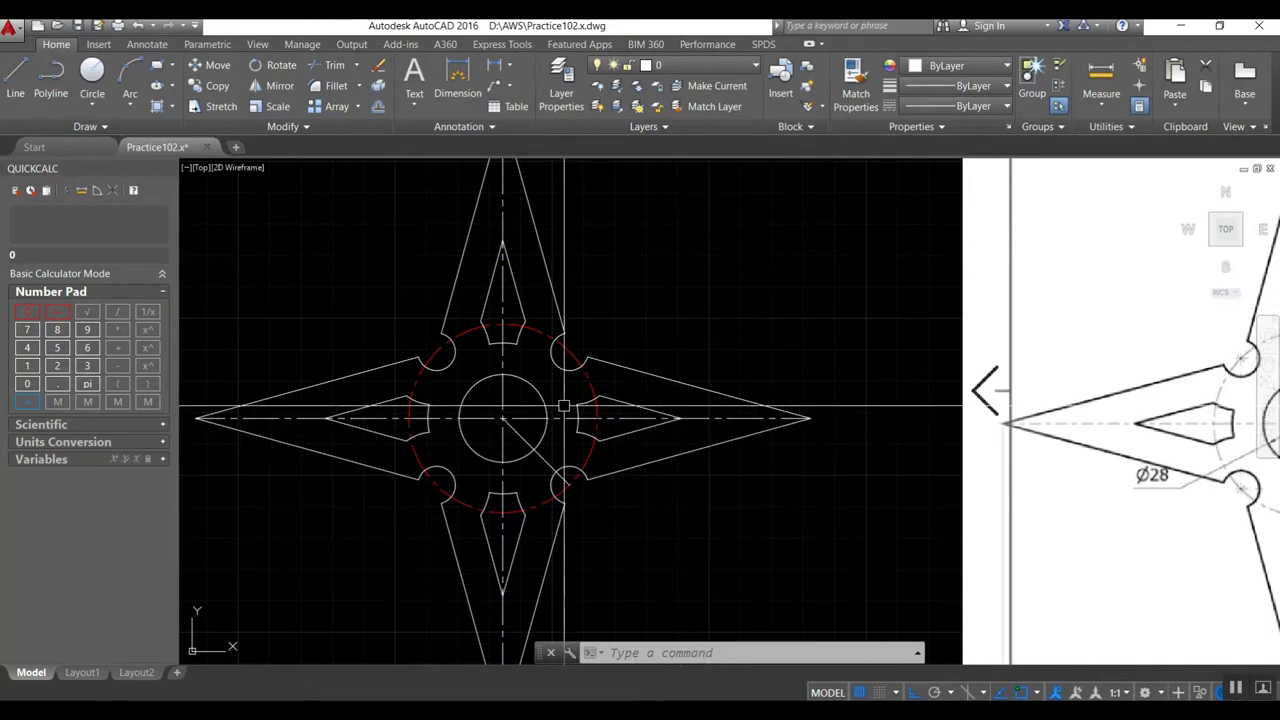
Set the colour of both crossing centre lines to Red in Quick Properties.
click(503, 418)
click(503, 398)
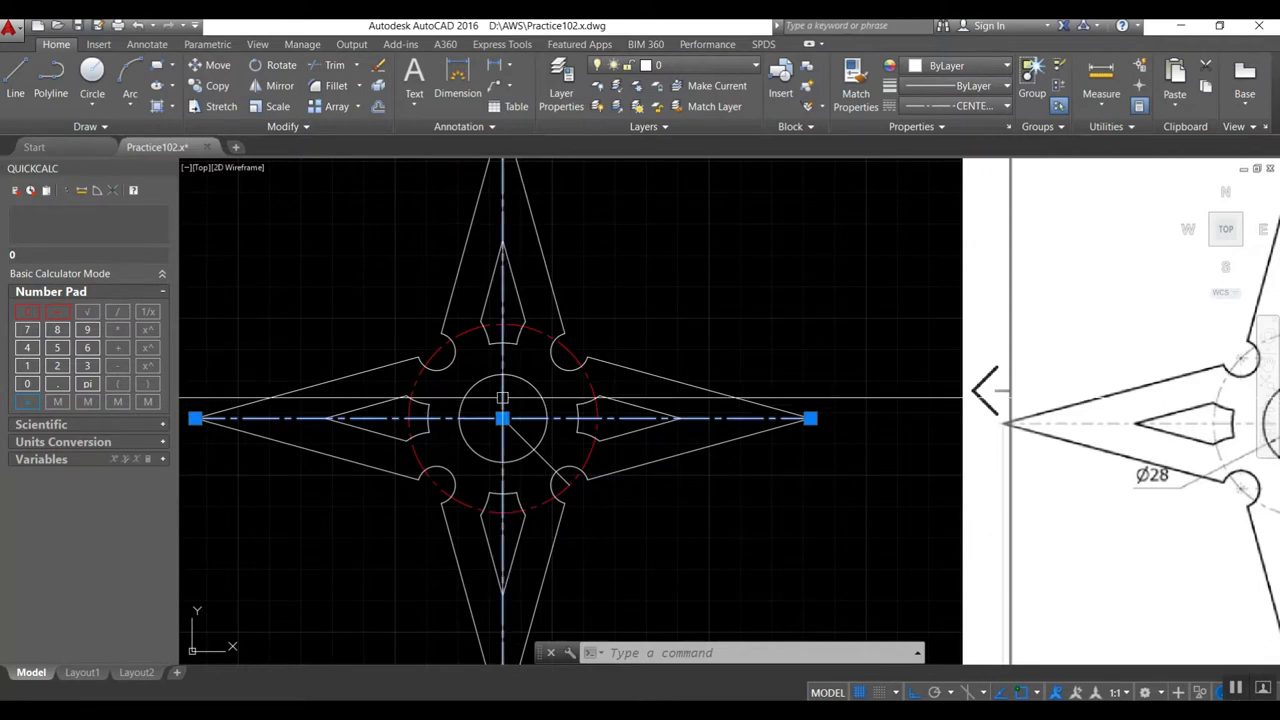
right_click(502, 398)
click(540, 383)
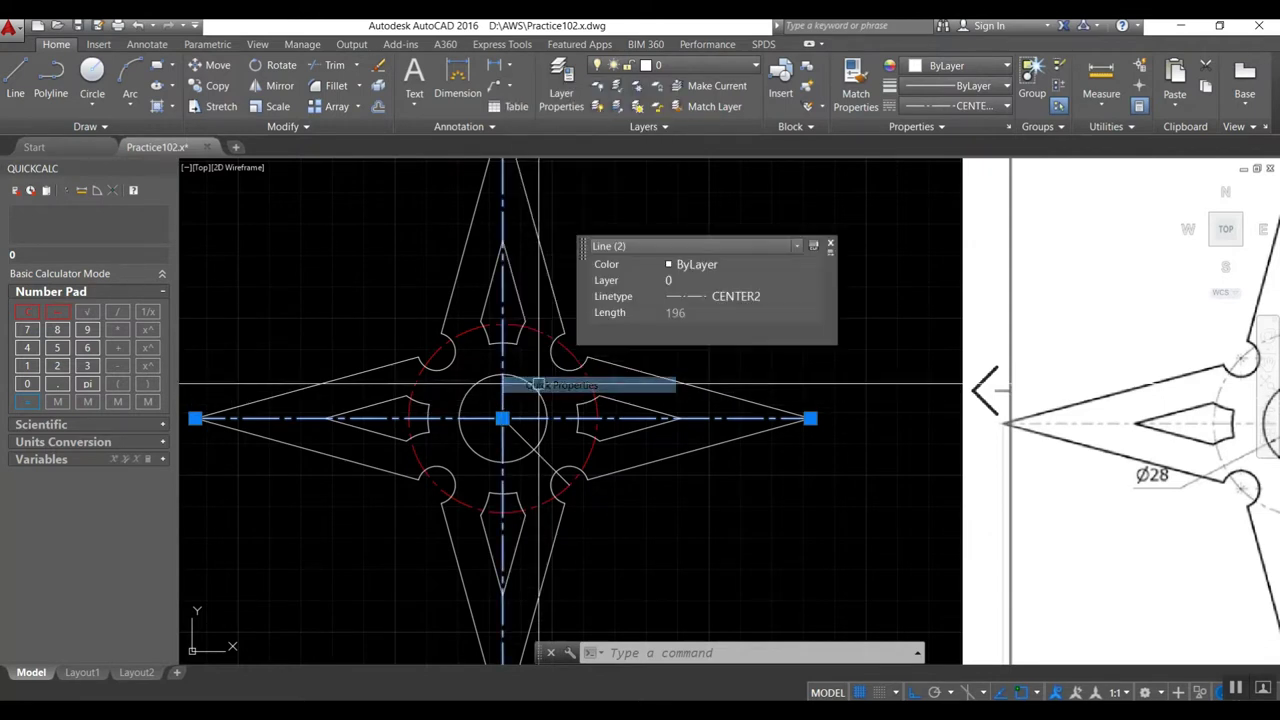
click(742, 264)
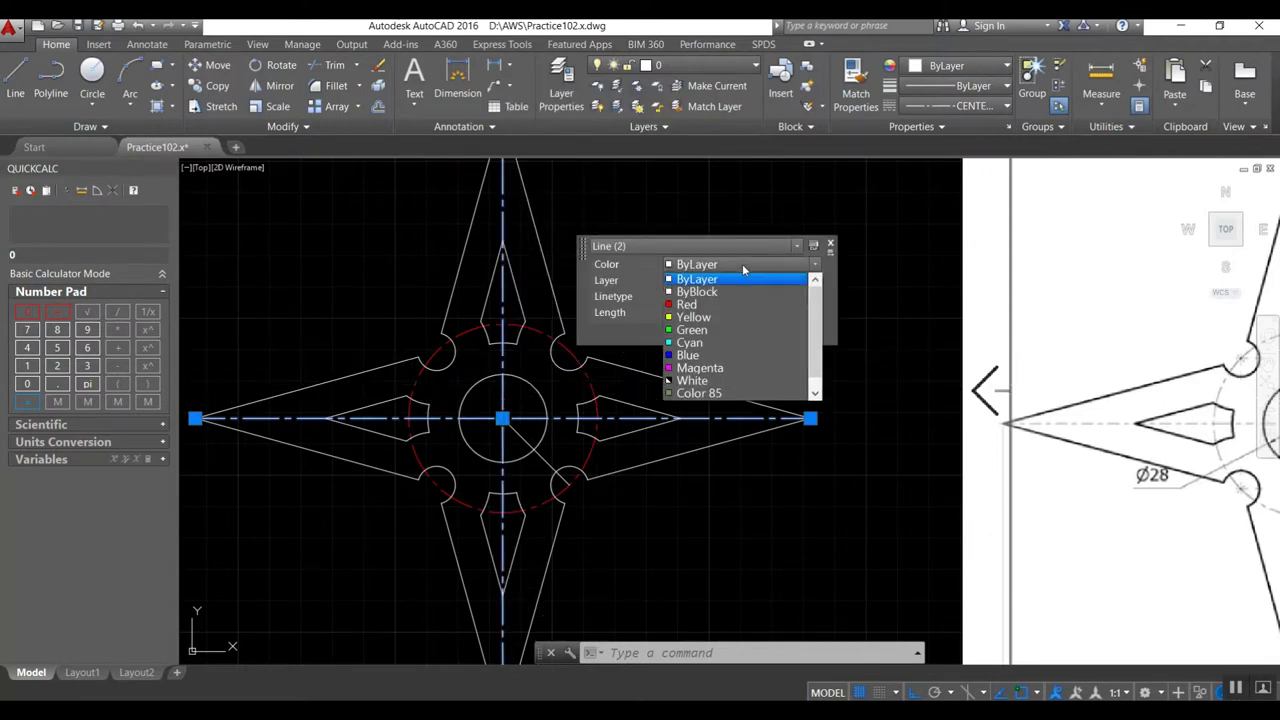
click(702, 308)
key(Escape)
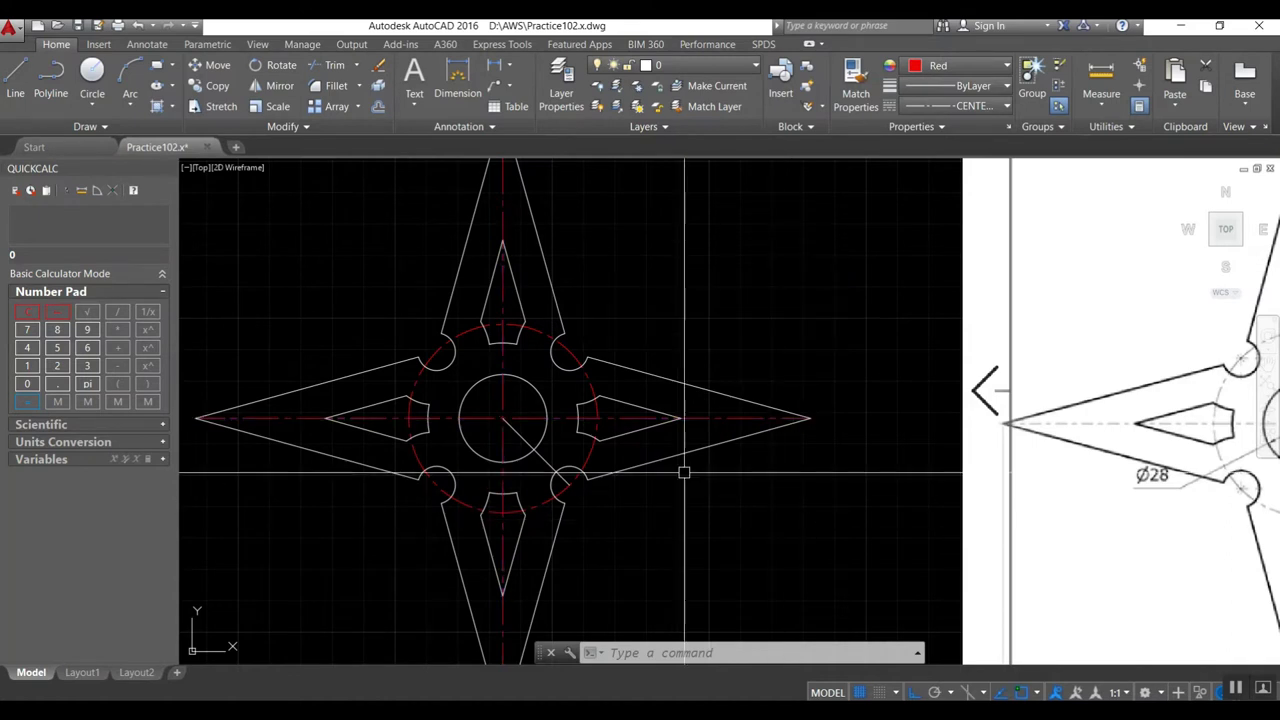
scroll(589, 365, up, 2)
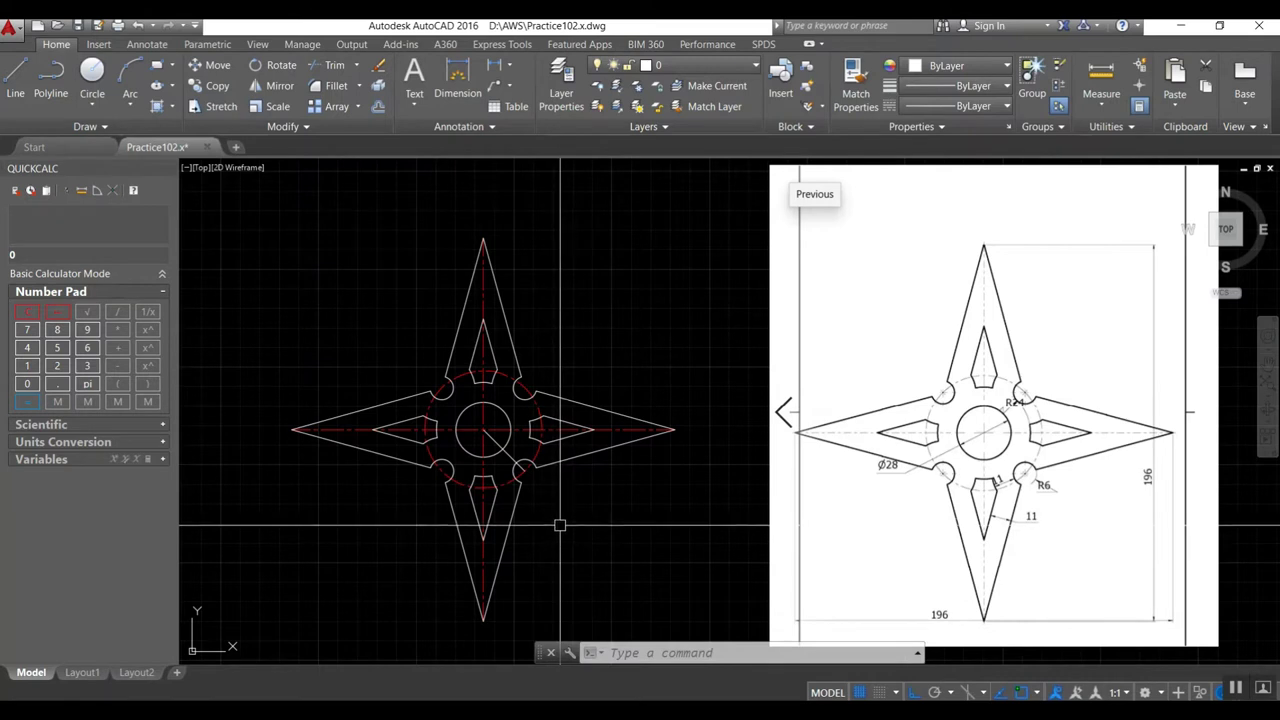
Add 196 linear dimensions tip-to-tip: vertical on the right and horizontal below the star.
text(dim)
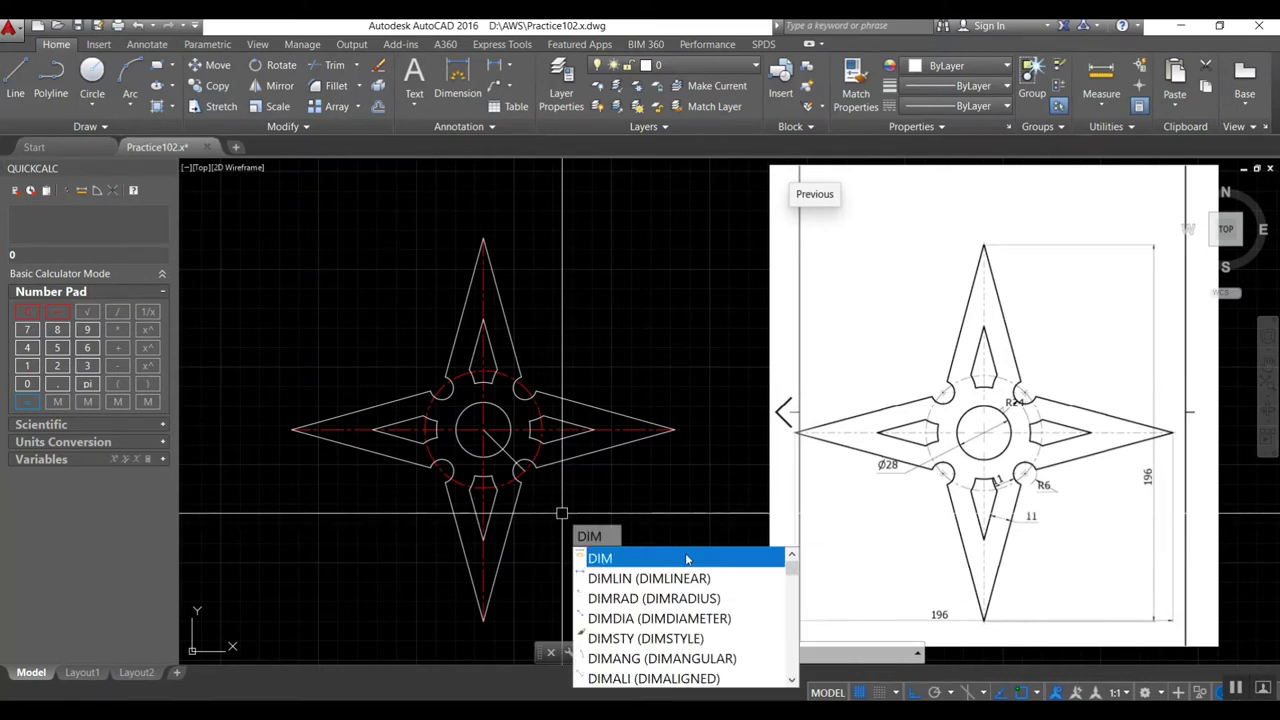
click(665, 578)
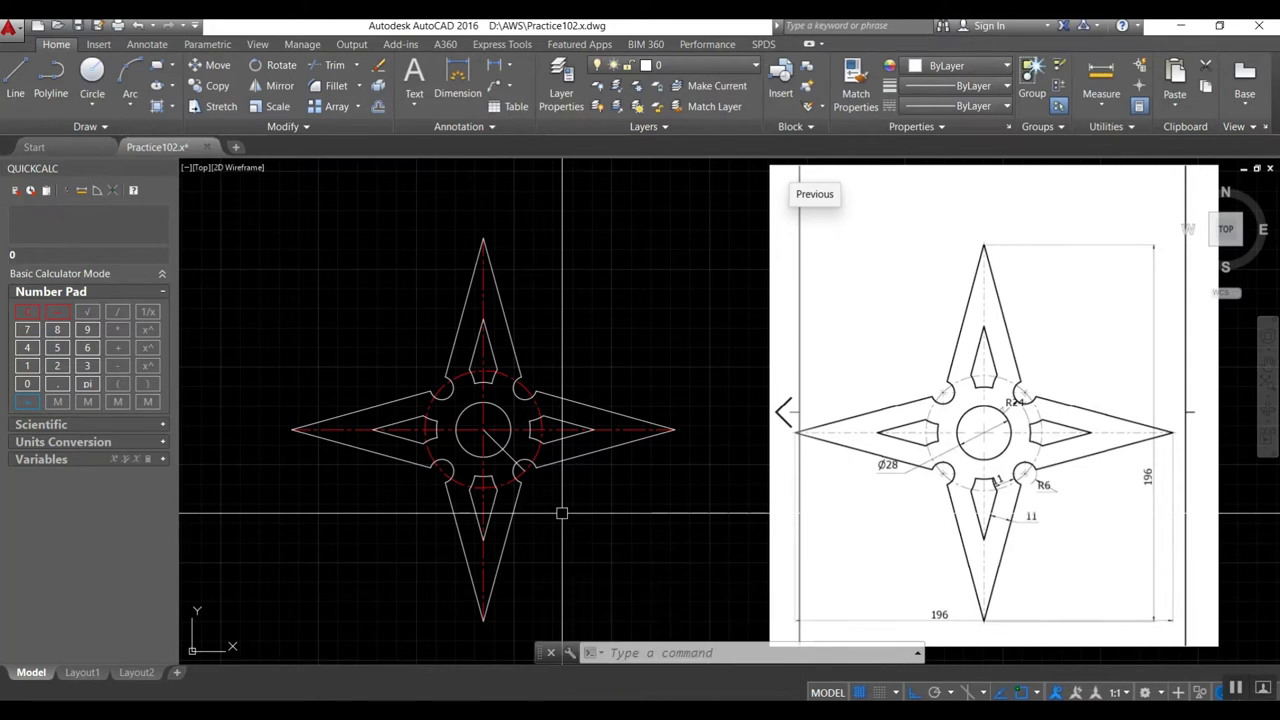
click(483, 238)
click(483, 620)
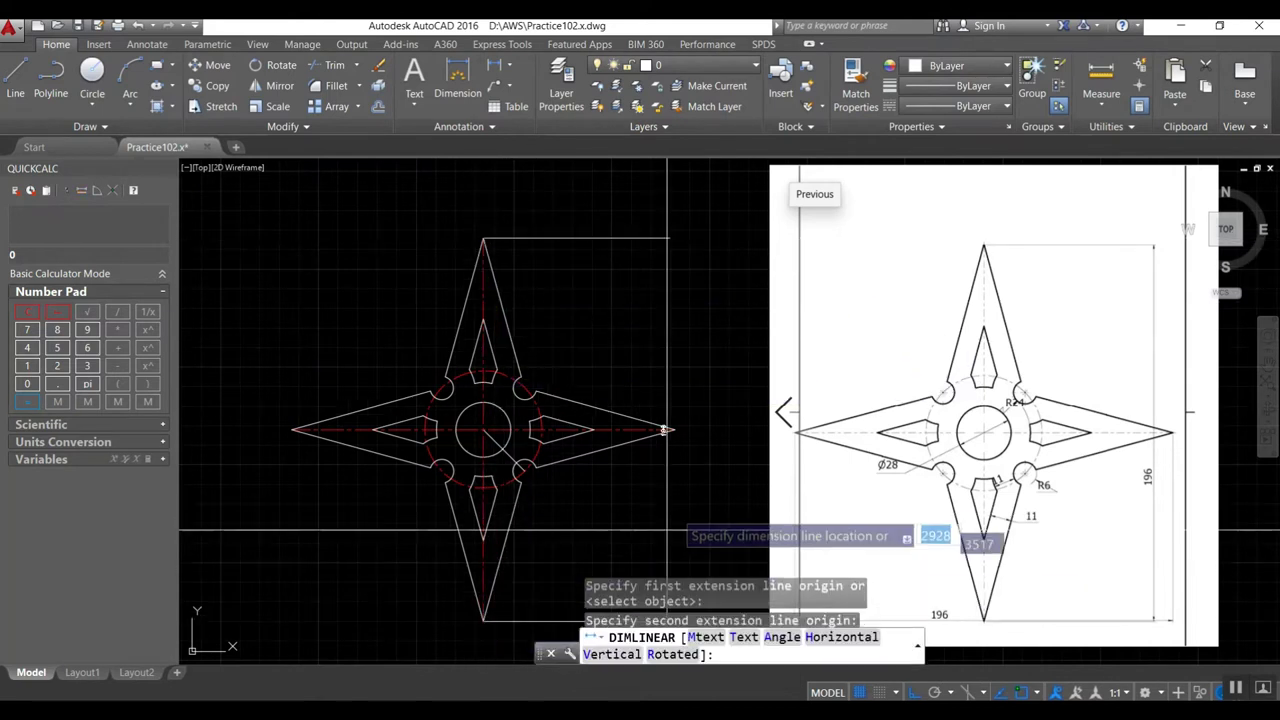
click(712, 462)
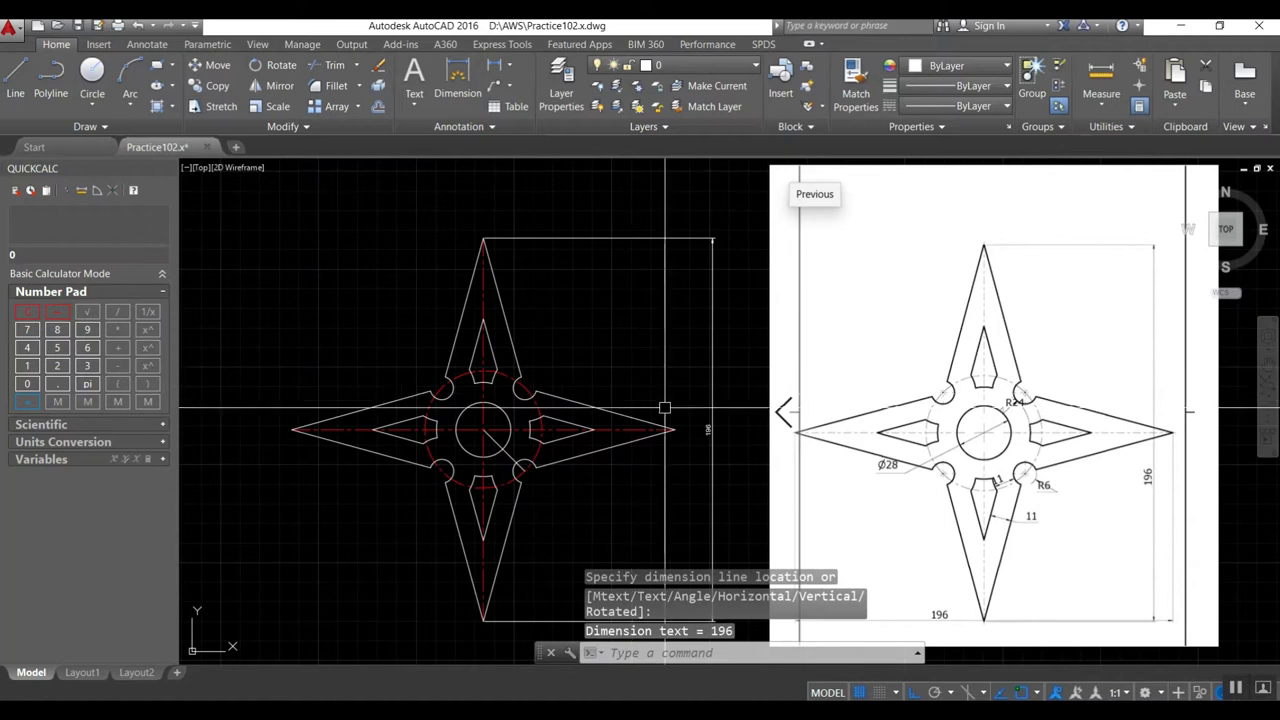
key(Return)
click(675, 430)
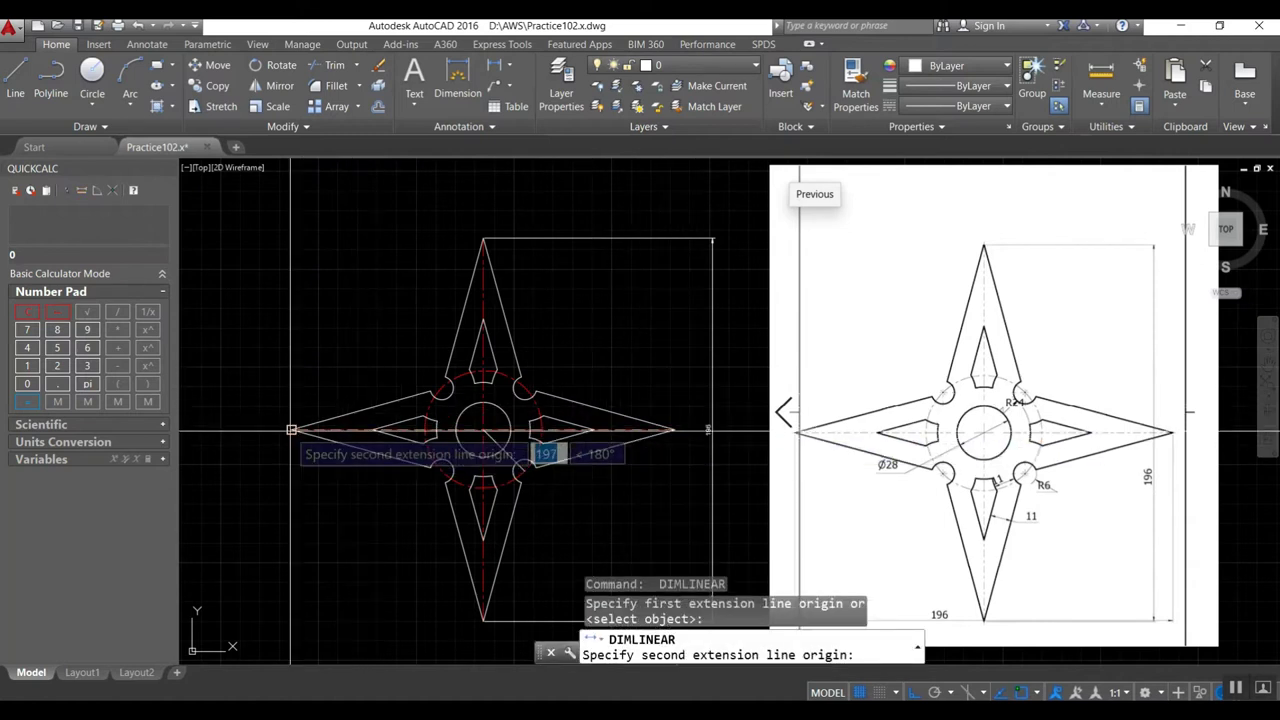
click(291, 430)
scroll(291, 431, down, 2)
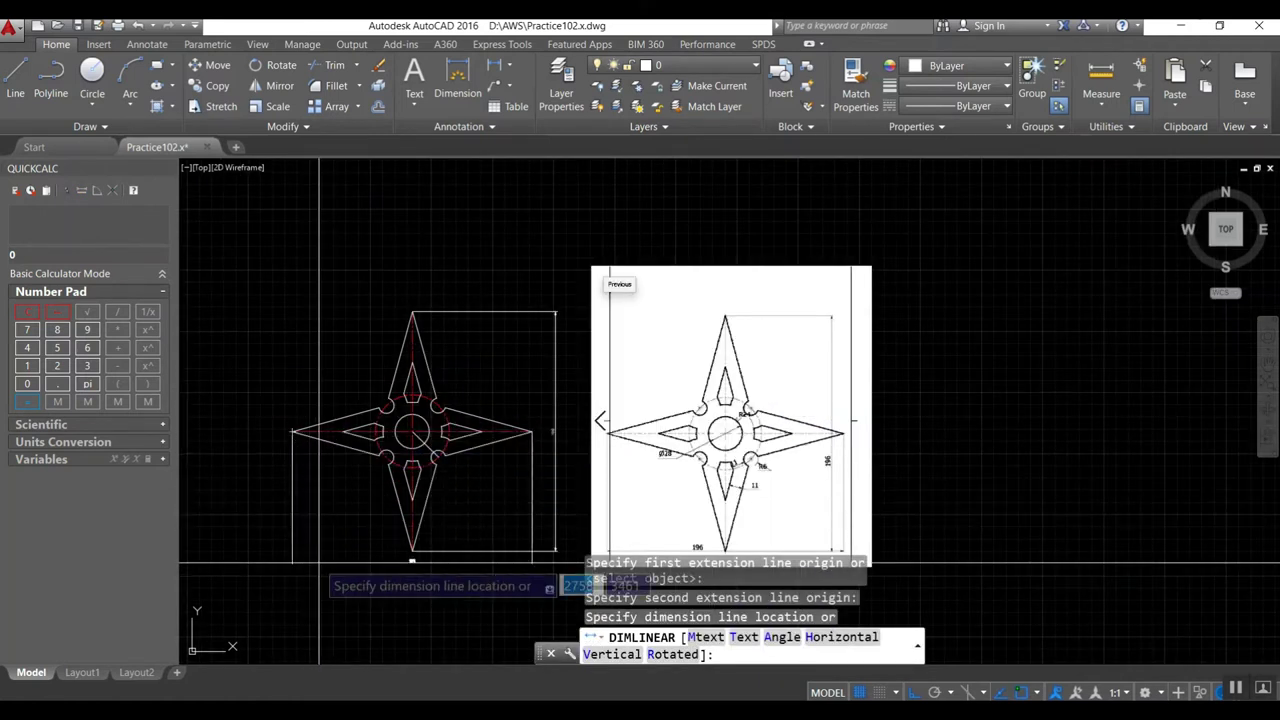
click(412, 561)
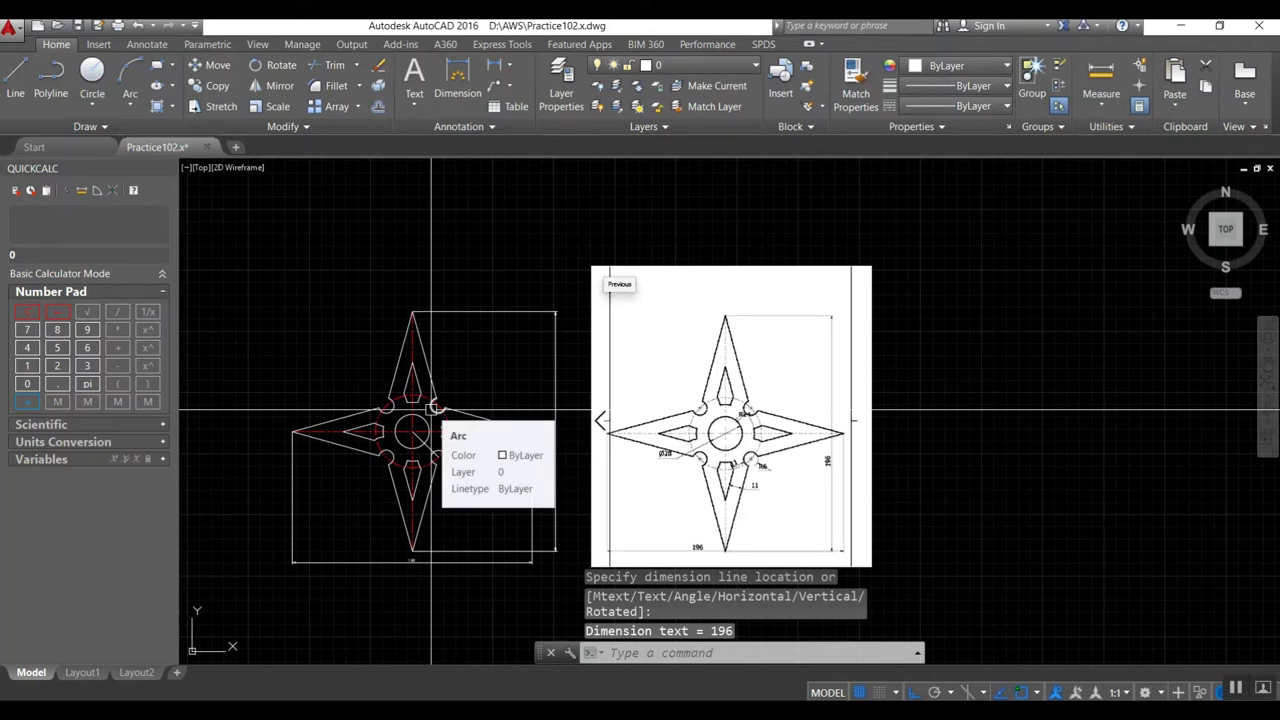
Modify the ISO-25 dimension style so dimension and extension lines are Green.
scroll(462, 381, up, 2)
text(DIM)
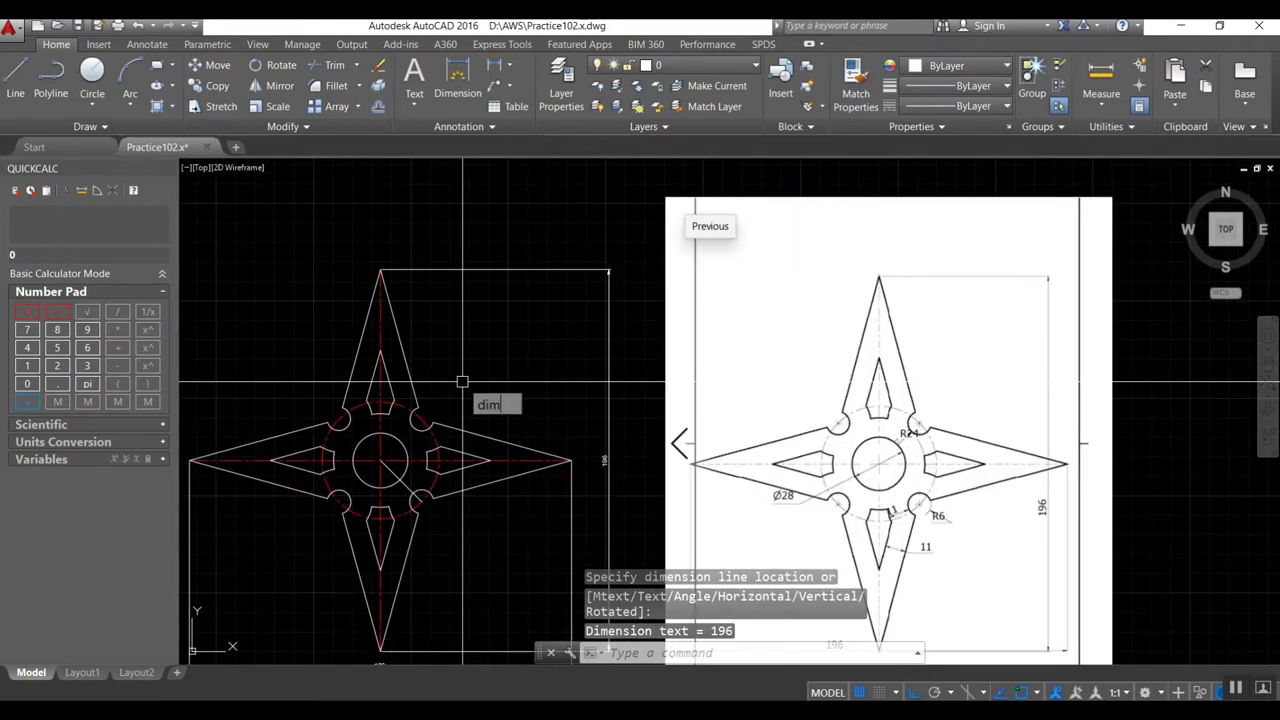
key(BackSpace)
key(BackSpace)
text(DI)
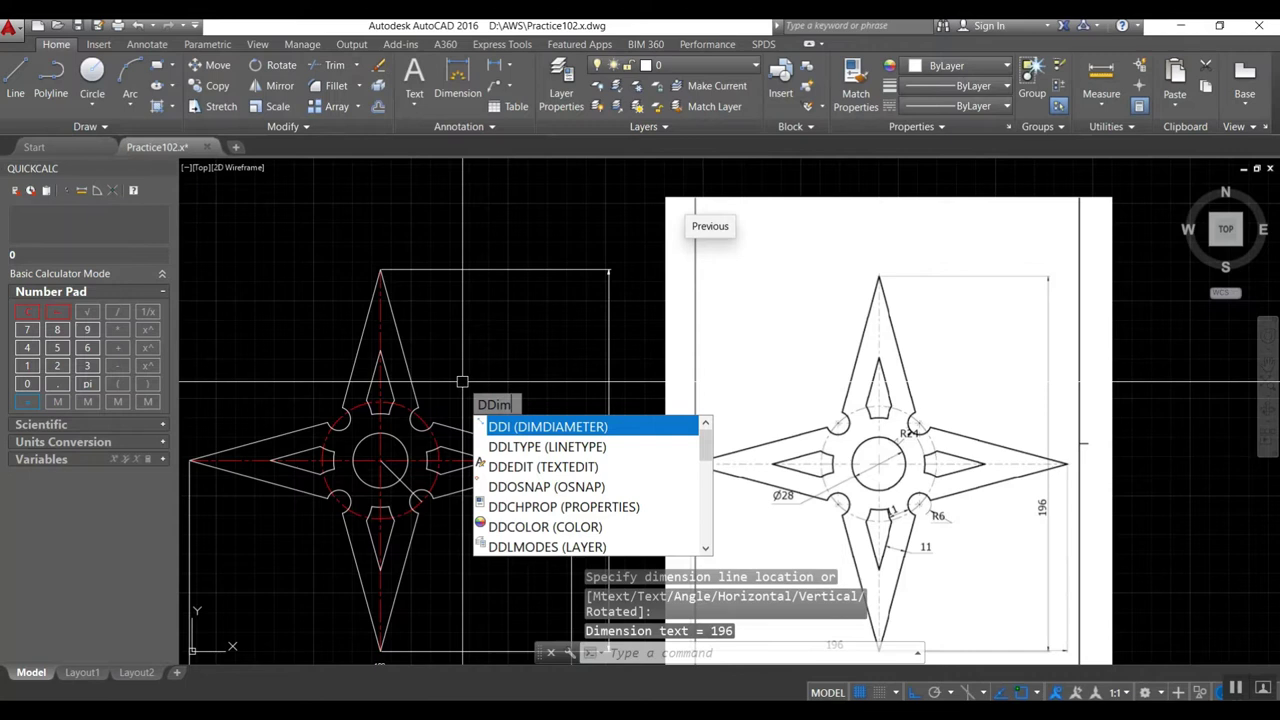
key(Return)
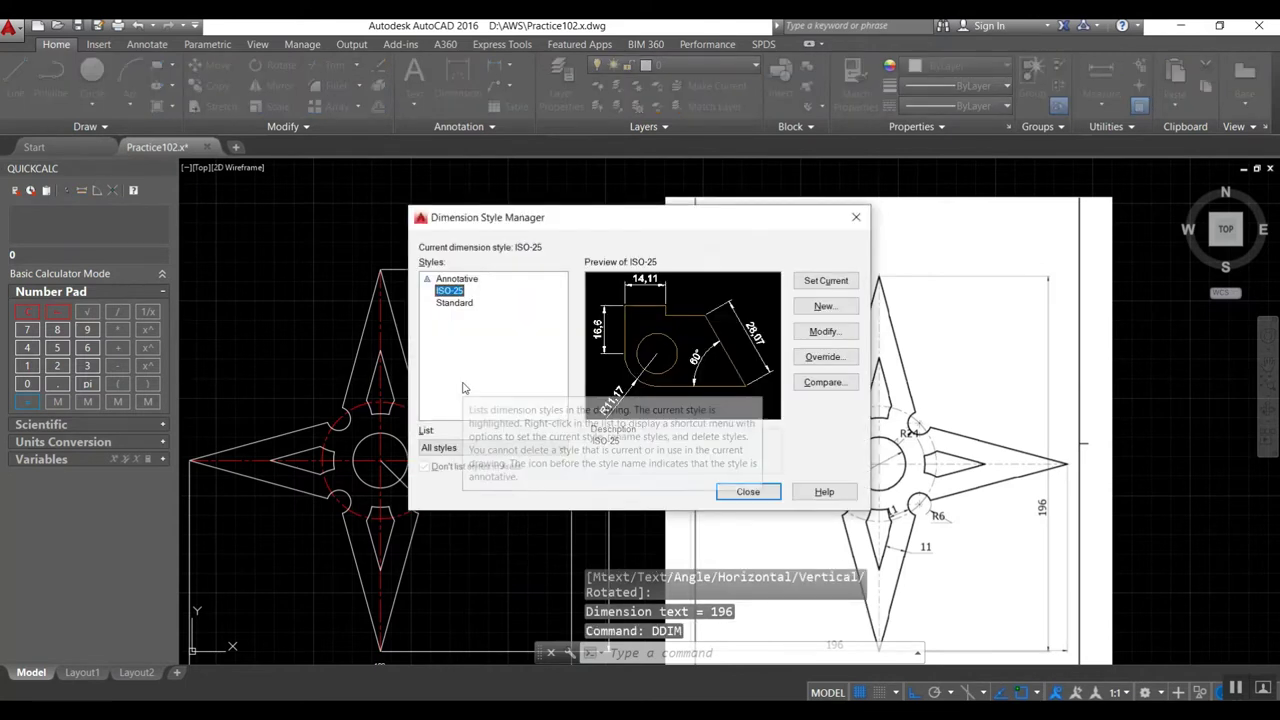
click(820, 334)
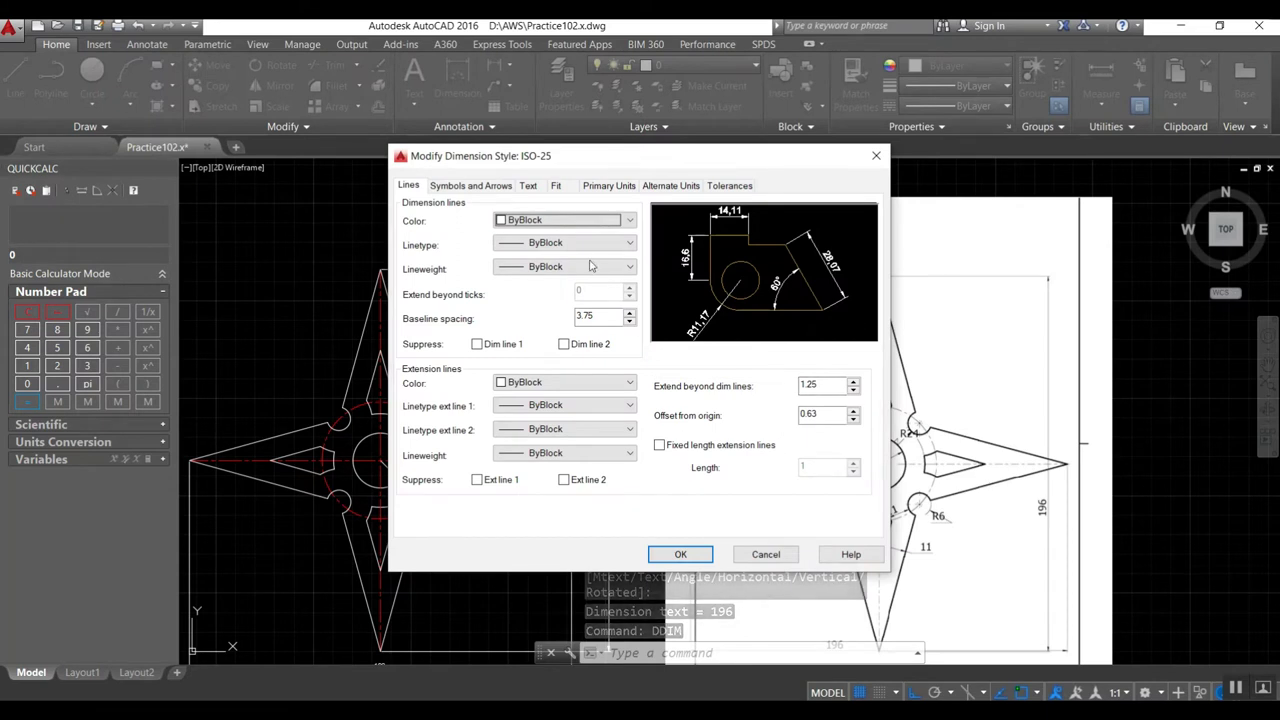
click(540, 221)
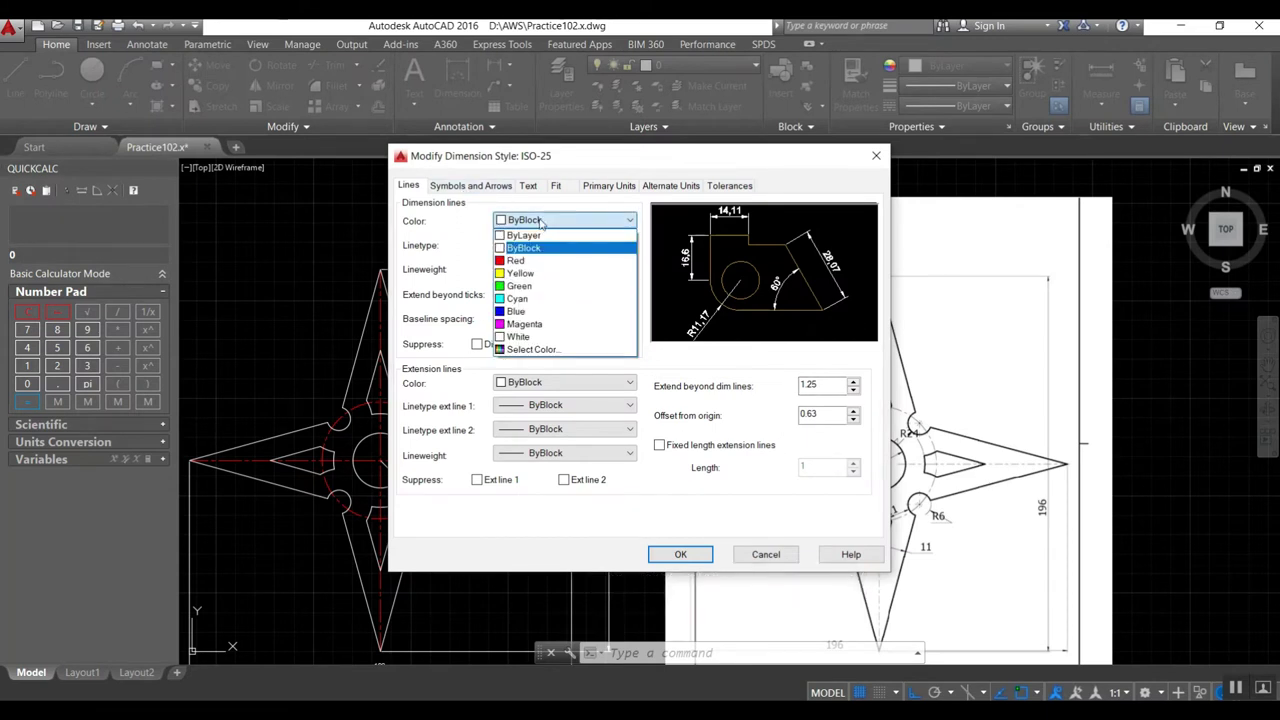
click(520, 286)
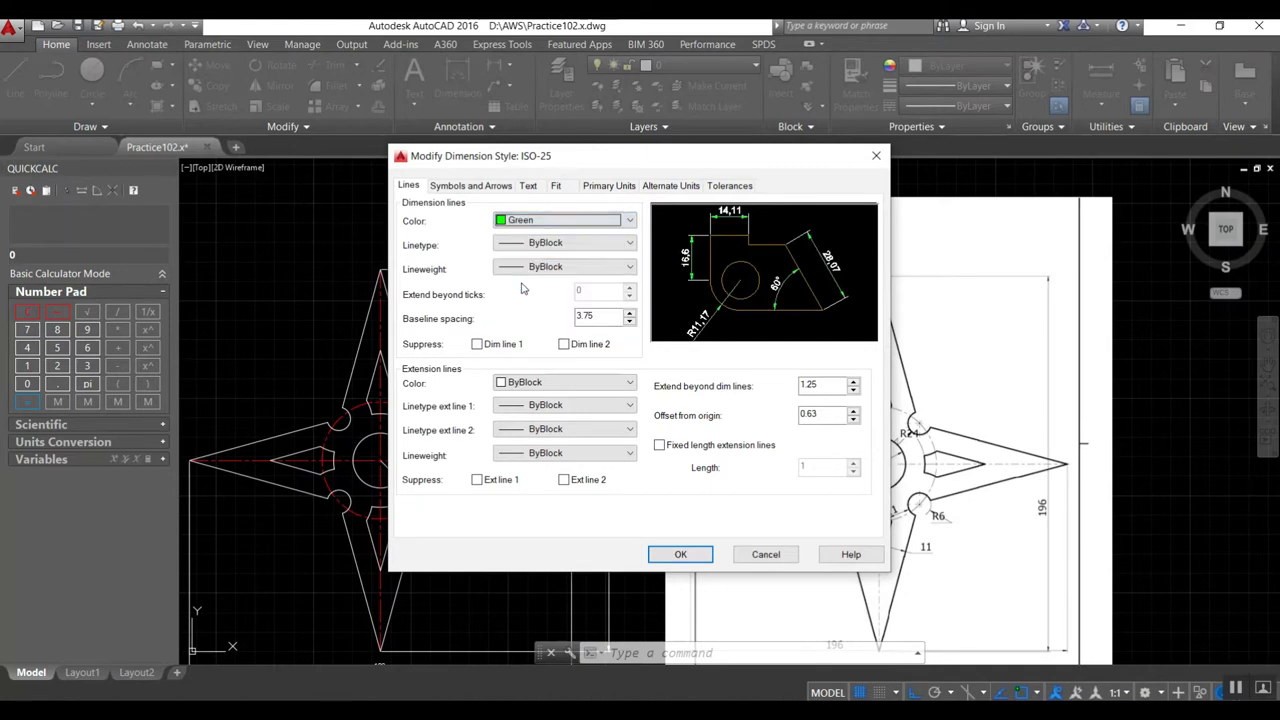
click(531, 383)
click(525, 448)
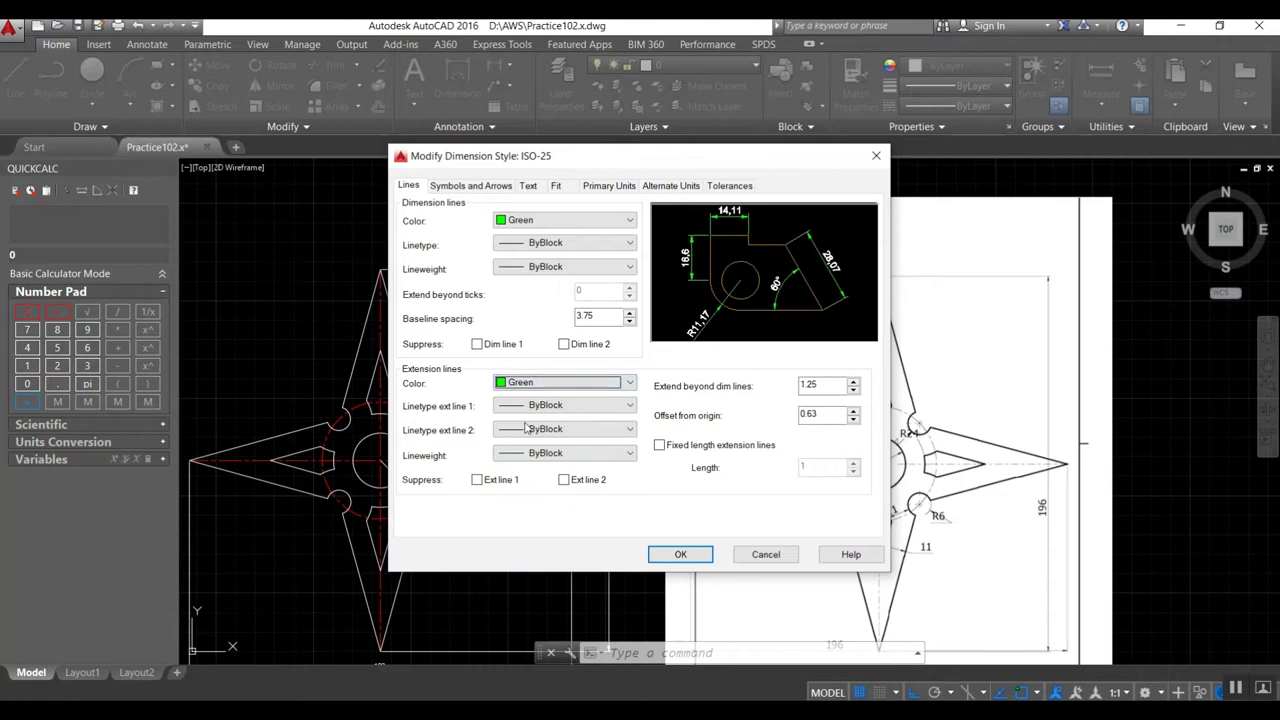
Make ISO-25 dimension text Magenta, 4.5 high with ISO standard alignment, then confirm.
click(528, 186)
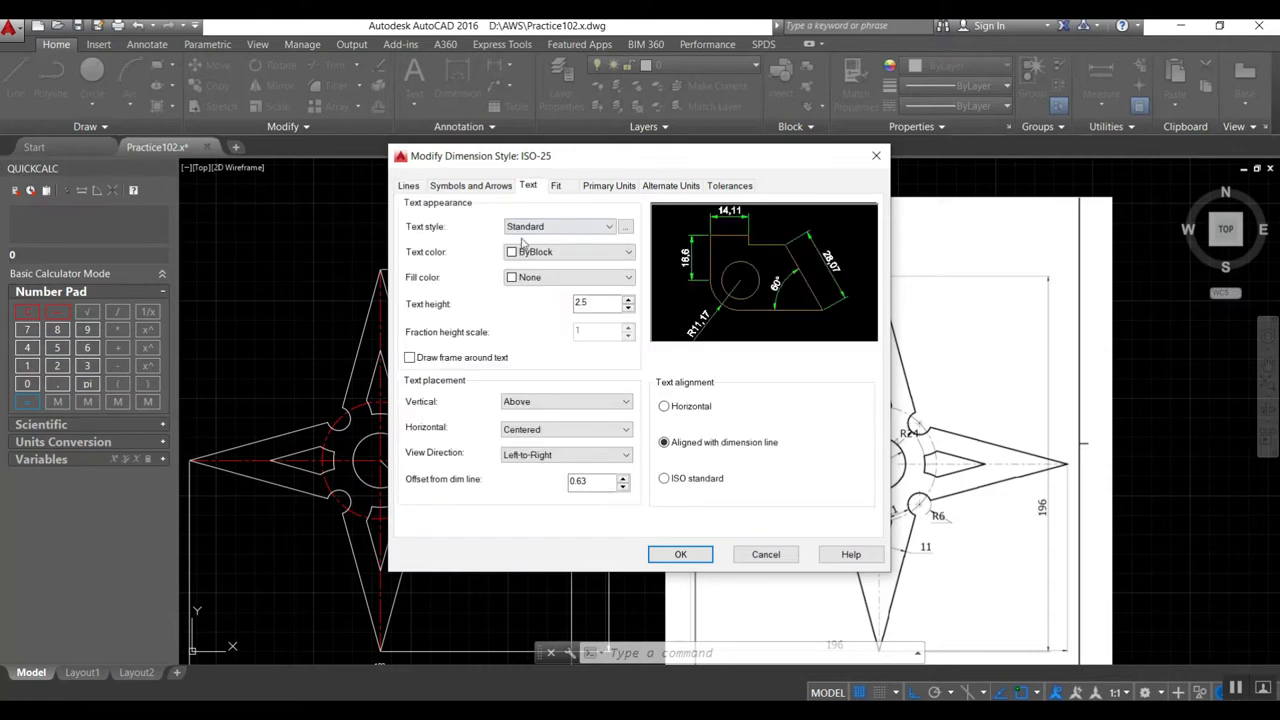
click(528, 256)
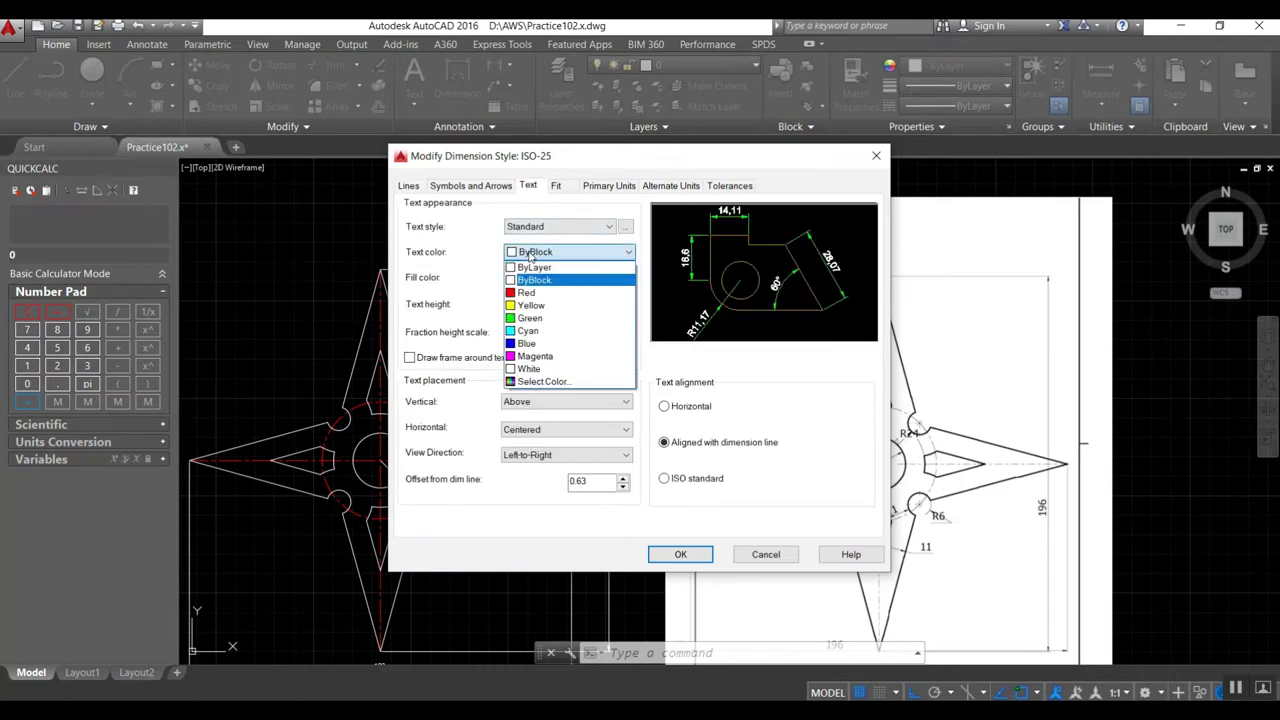
click(535, 356)
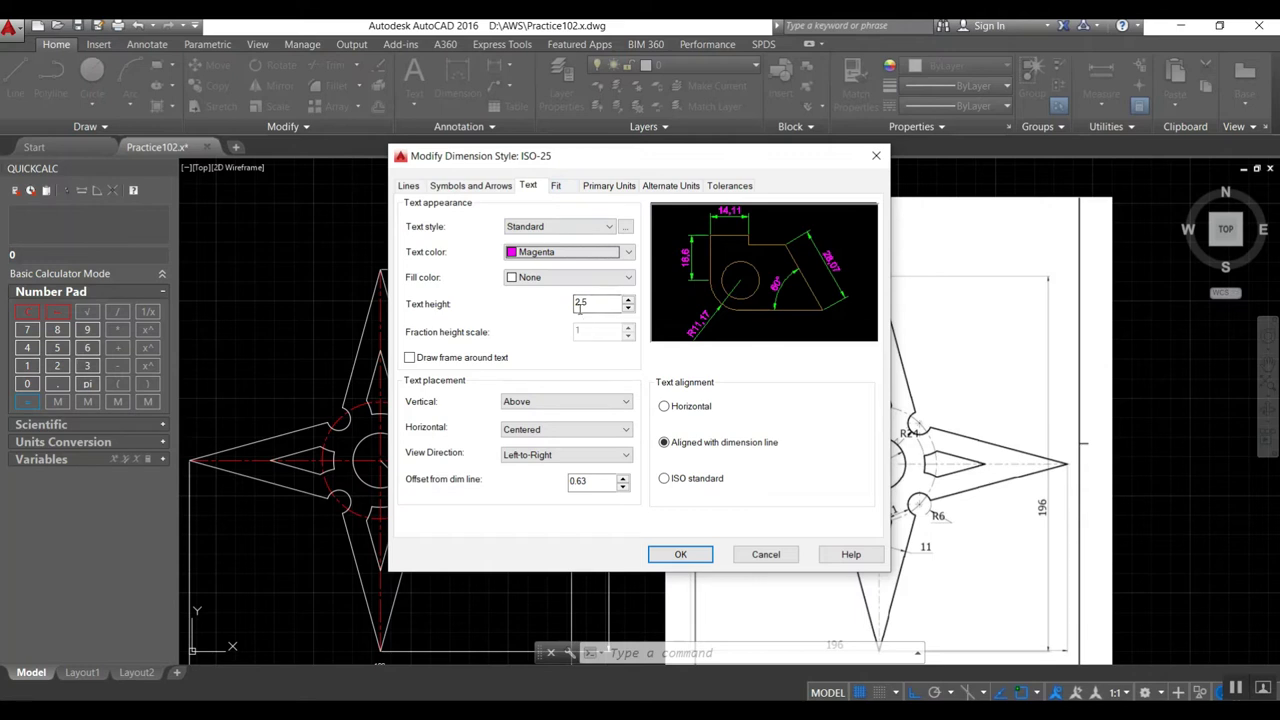
drag(579, 302, 566, 302)
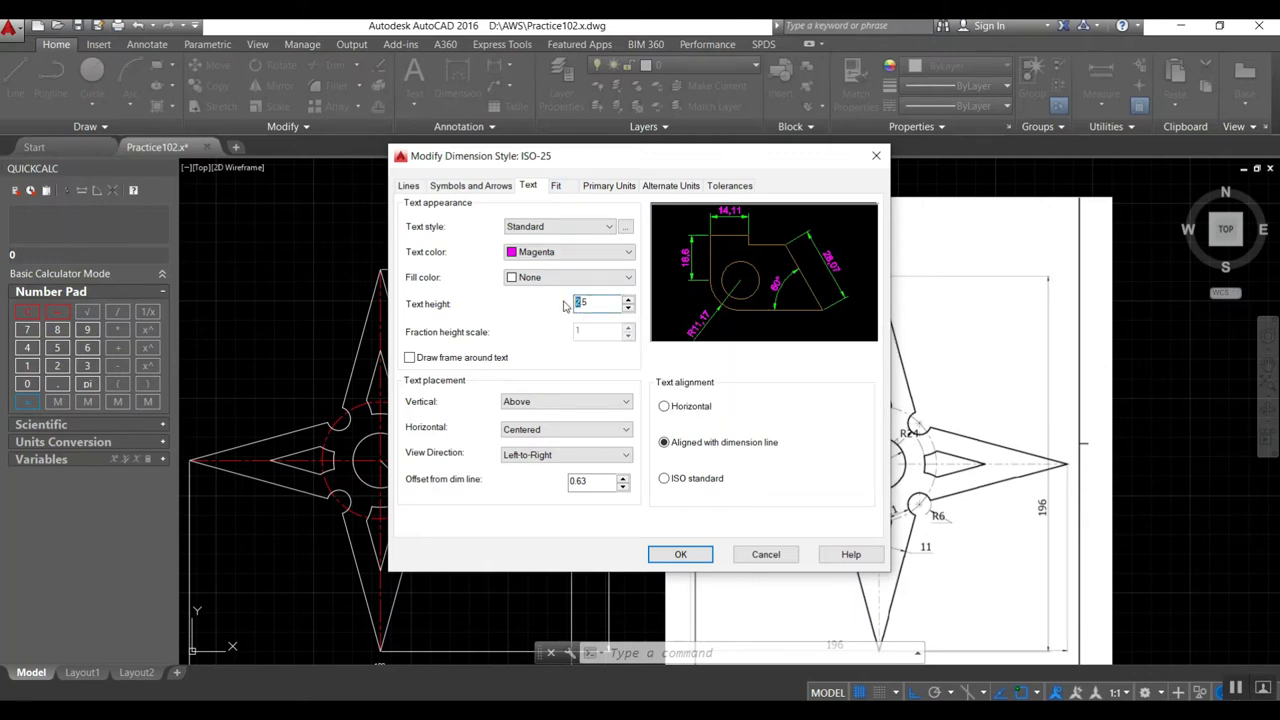
click(668, 479)
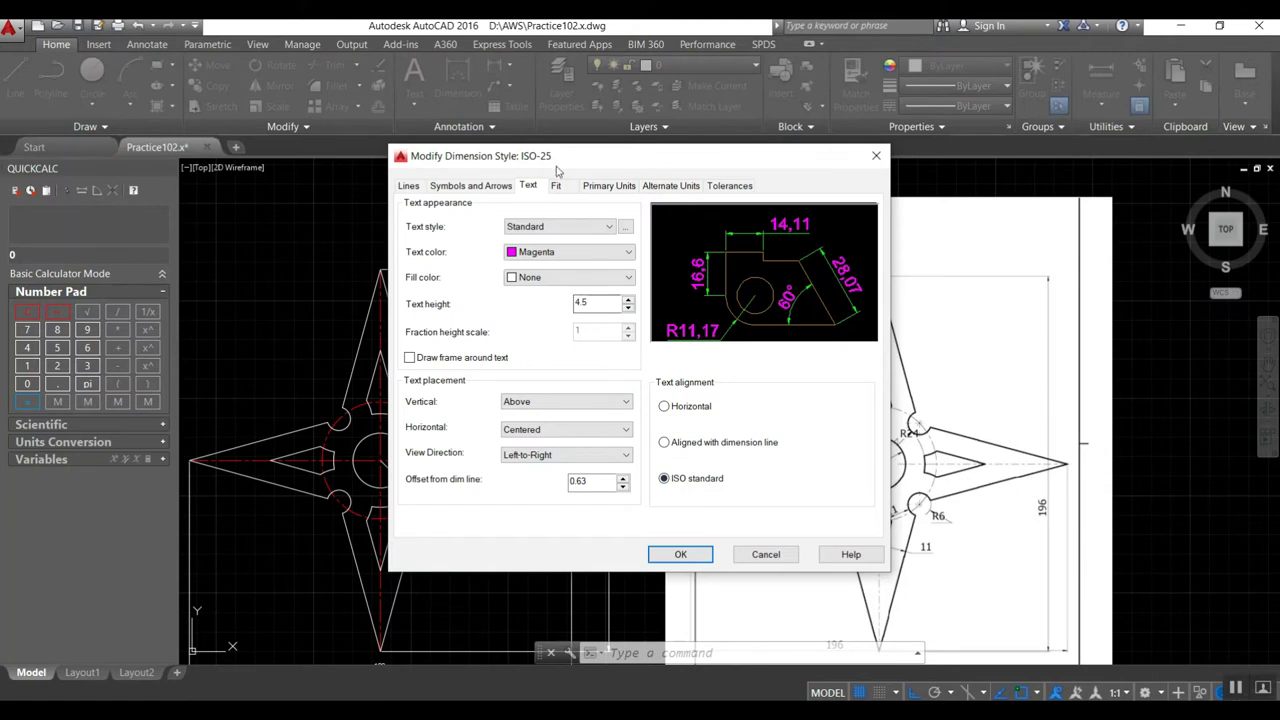
click(484, 190)
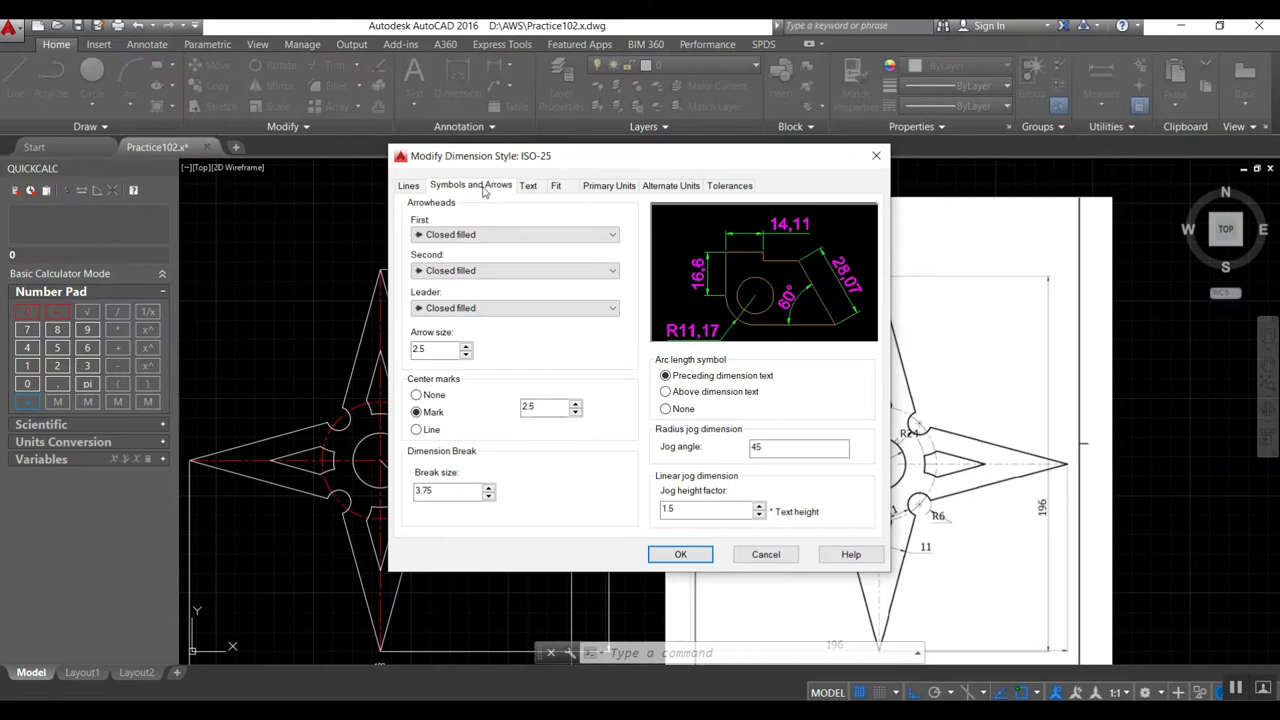
click(679, 555)
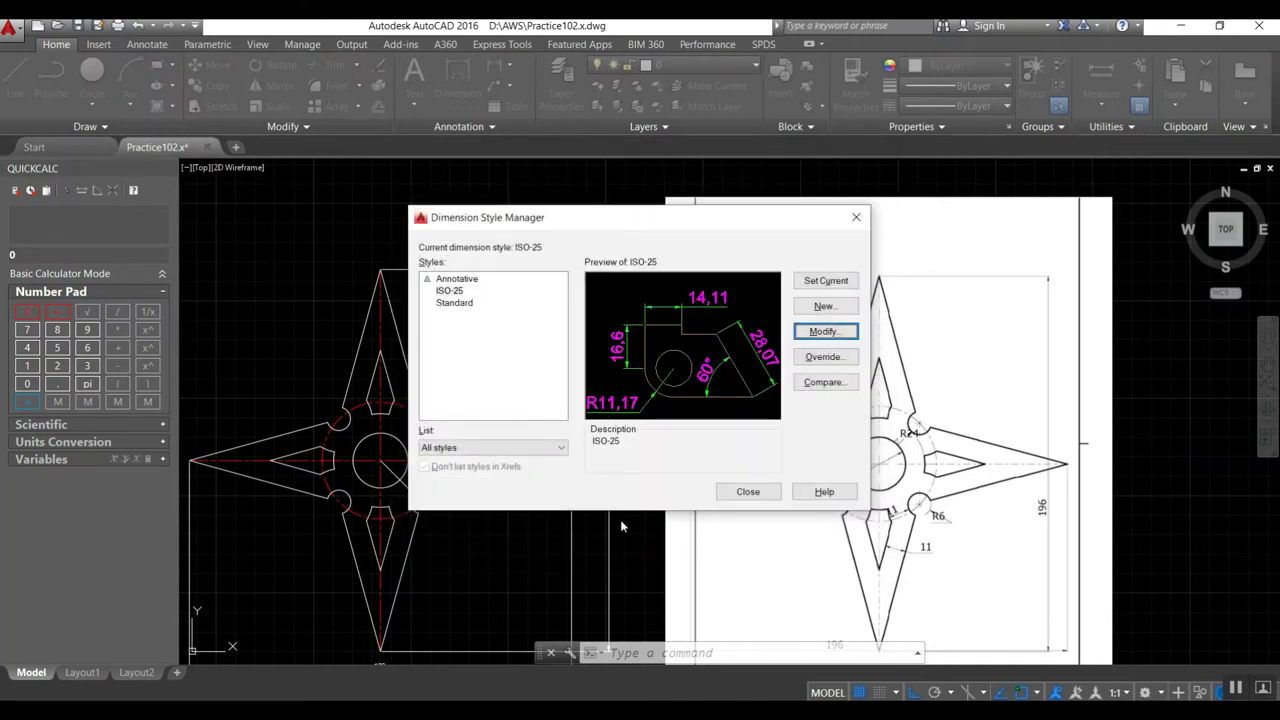
click(745, 495)
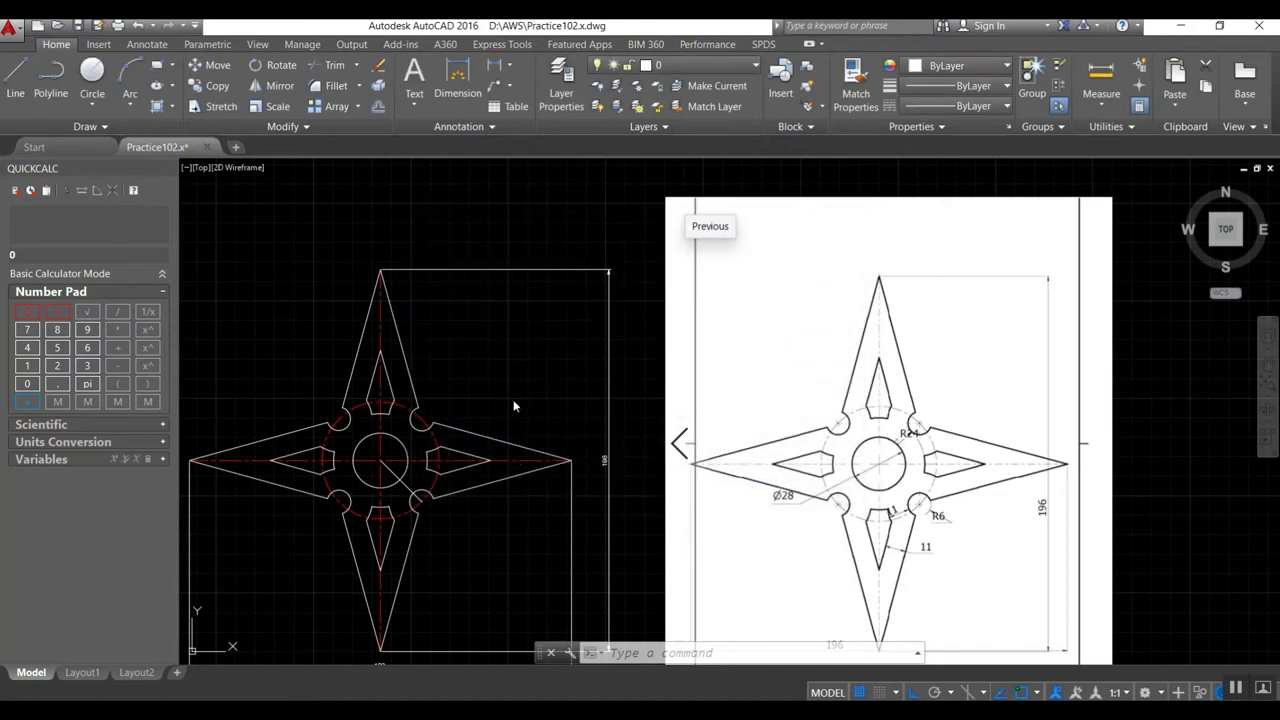
Dimension the central circle with a Ø28 diameter placed to its left.
middle_drag(531, 360, 553, 325)
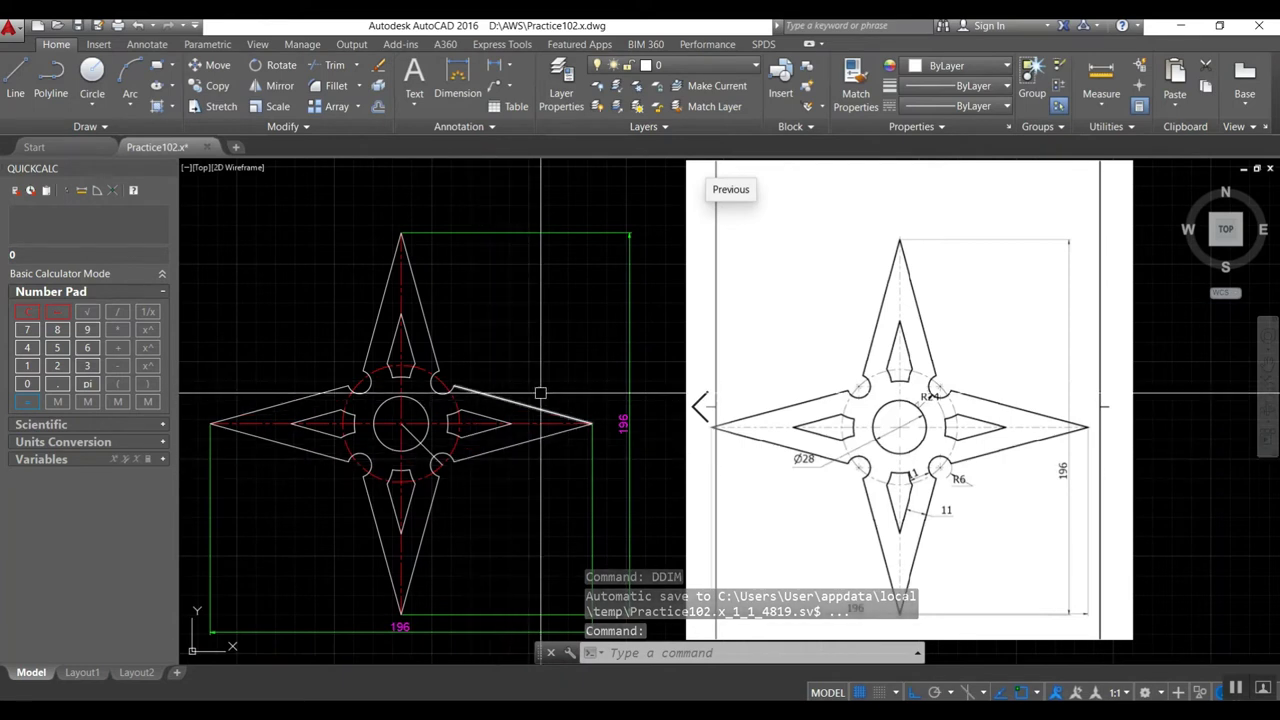
middle_drag(540, 393, 542, 377)
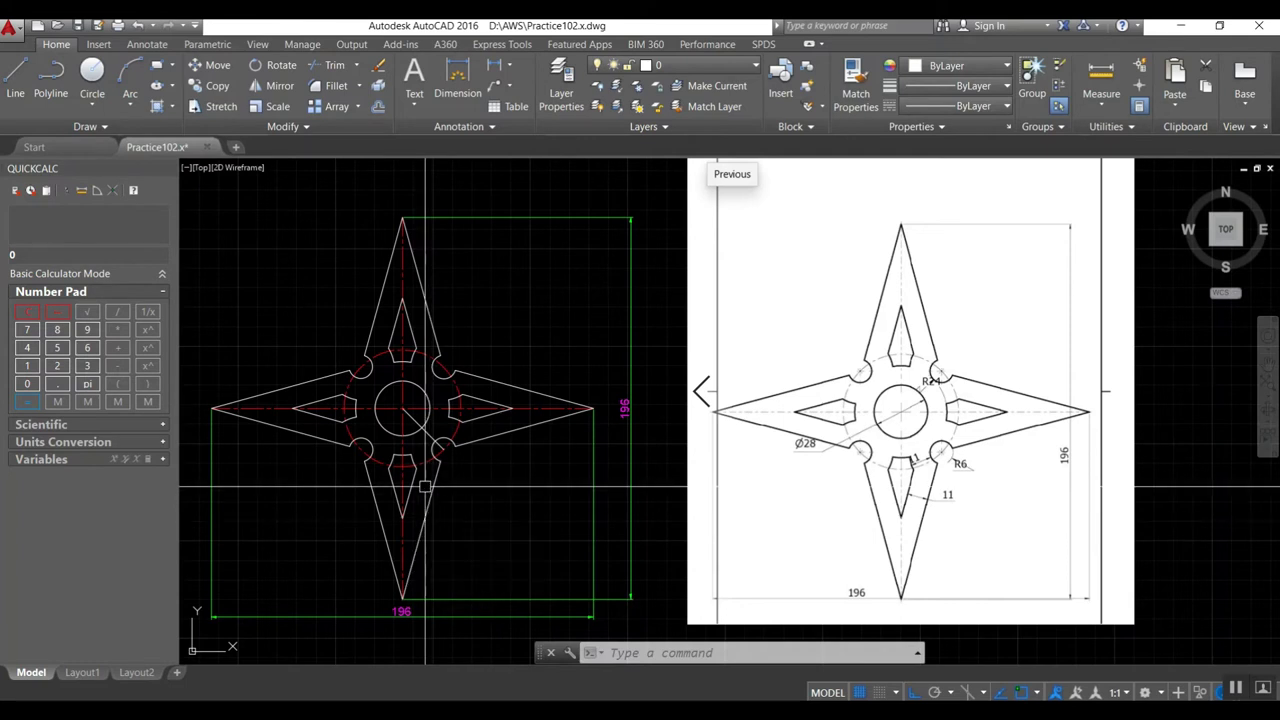
text(dim)
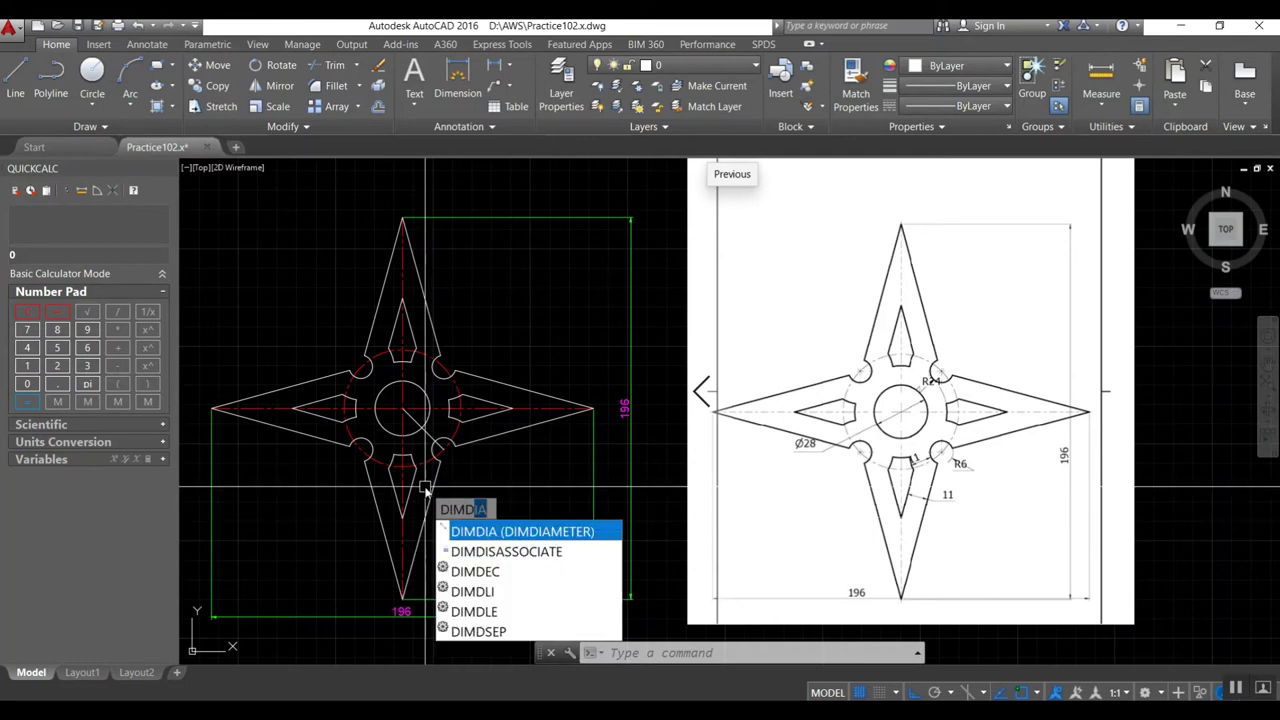
key(Return)
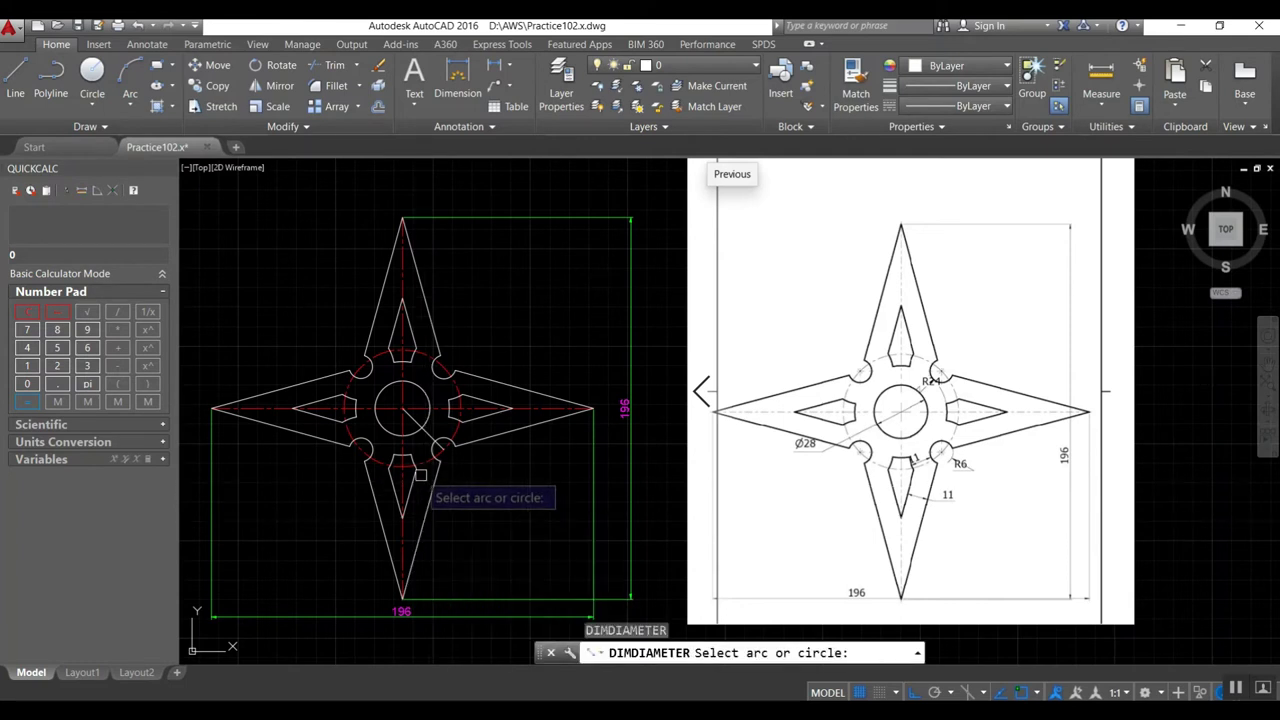
click(385, 427)
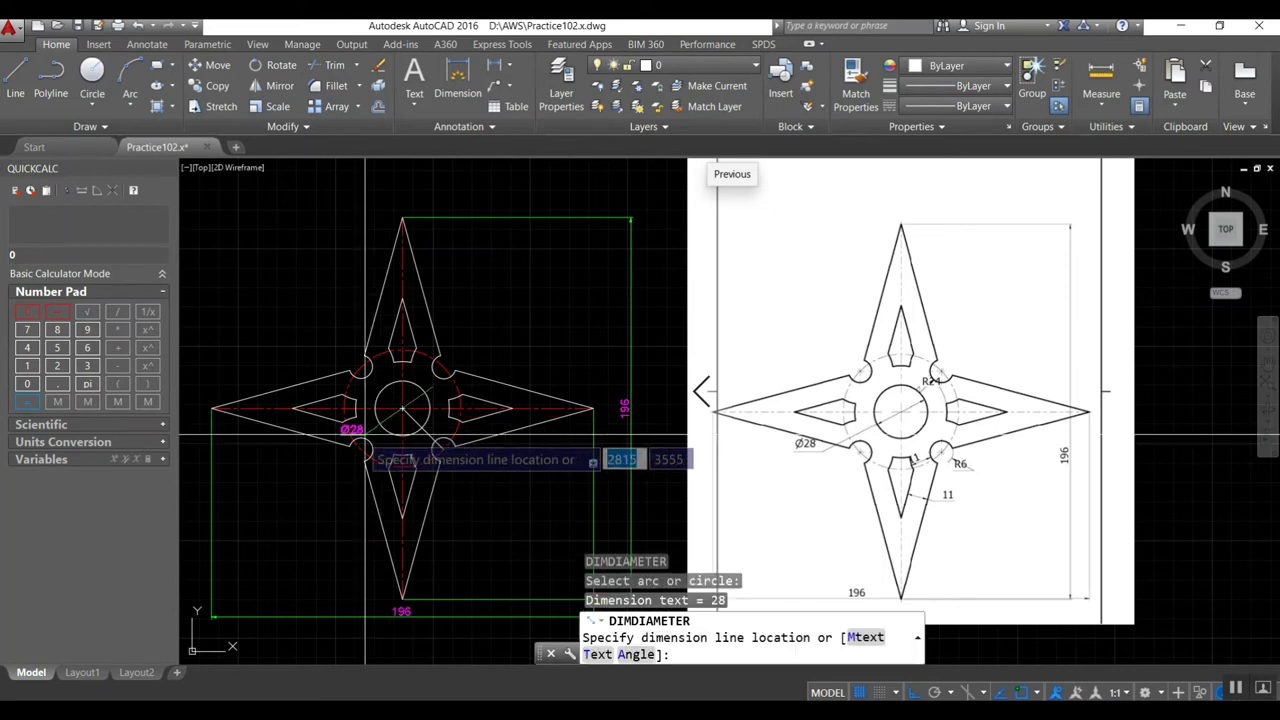
click(318, 457)
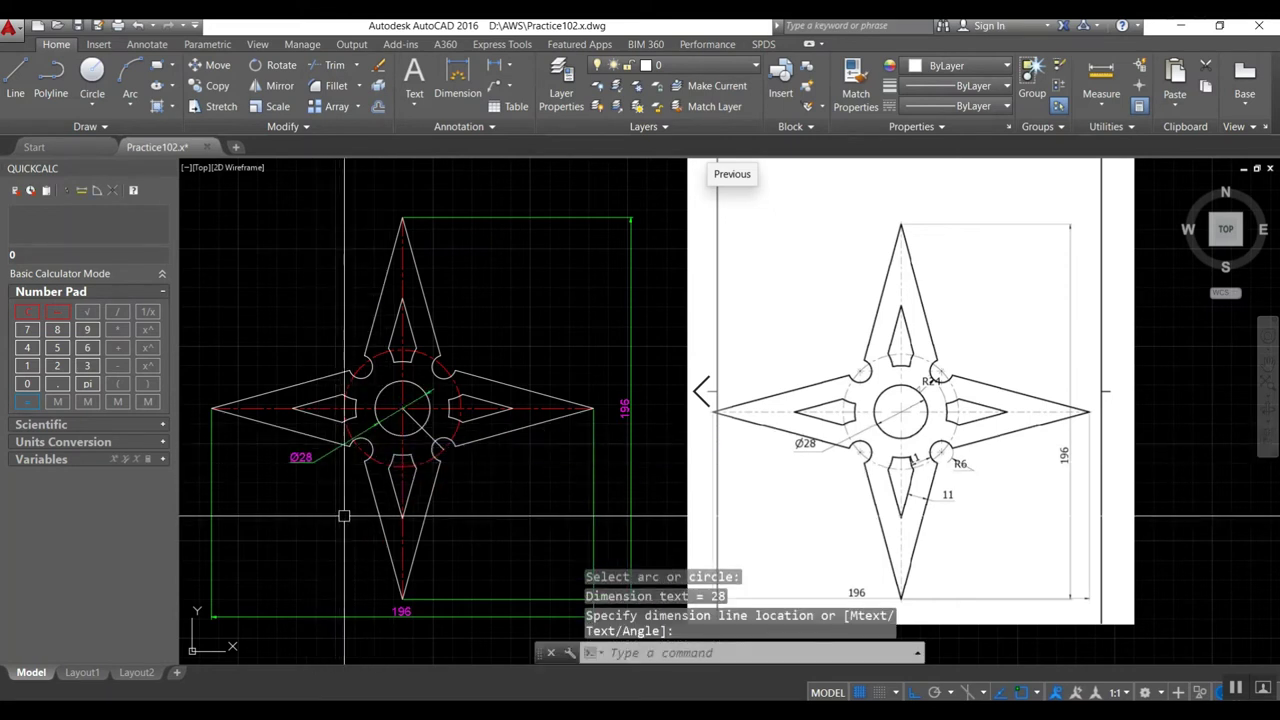
key(Return)
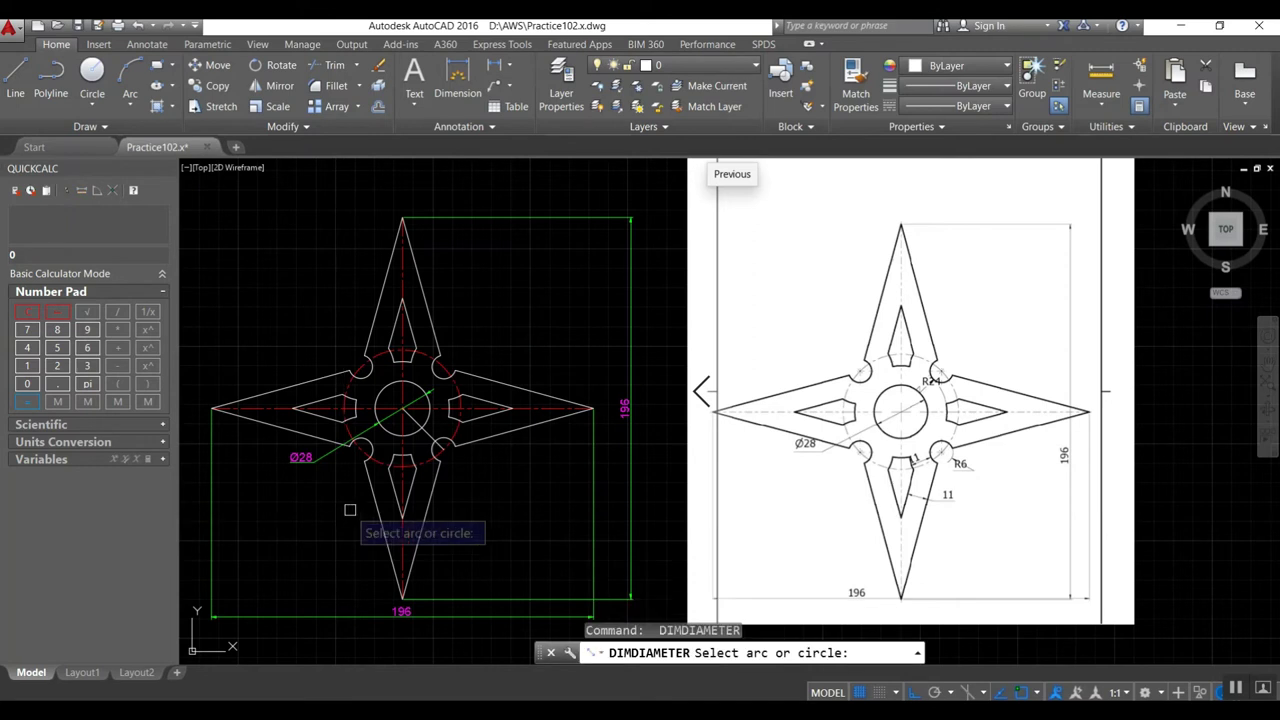
key(Escape)
Add radius dimensions R24 on the dashed circle and R6 on a small notch arc.
text(dimra)
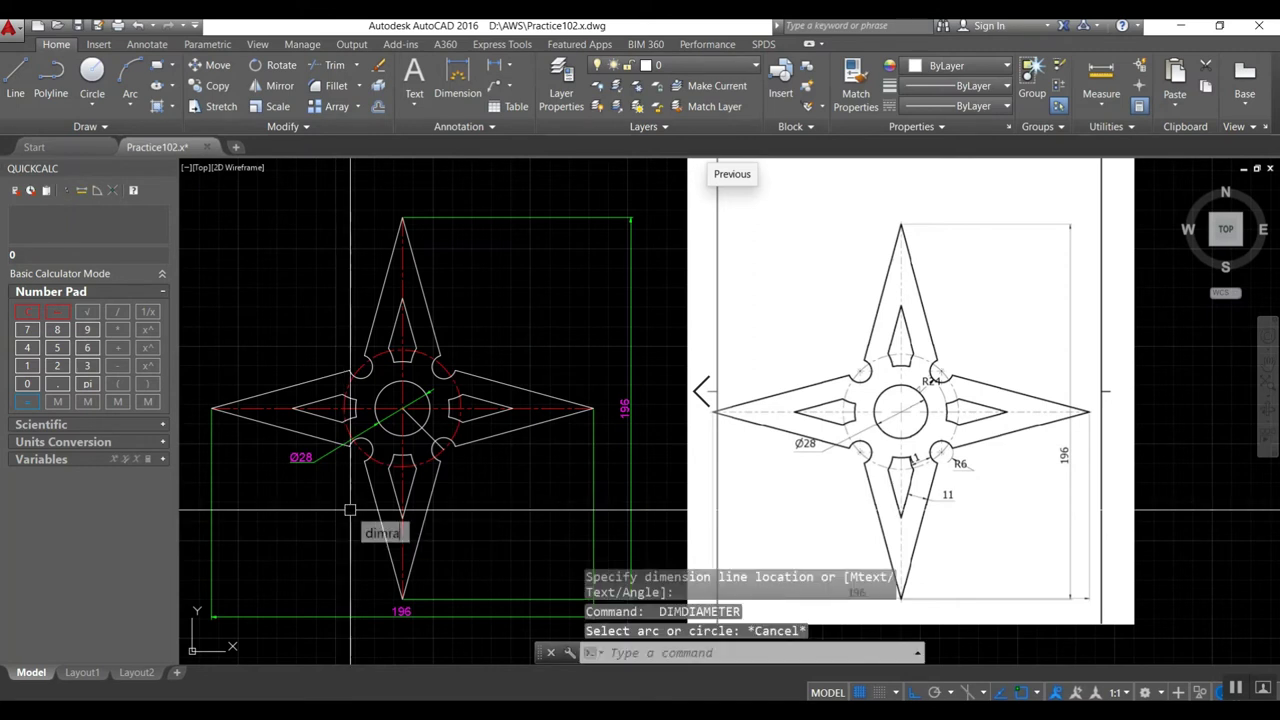
key(Return)
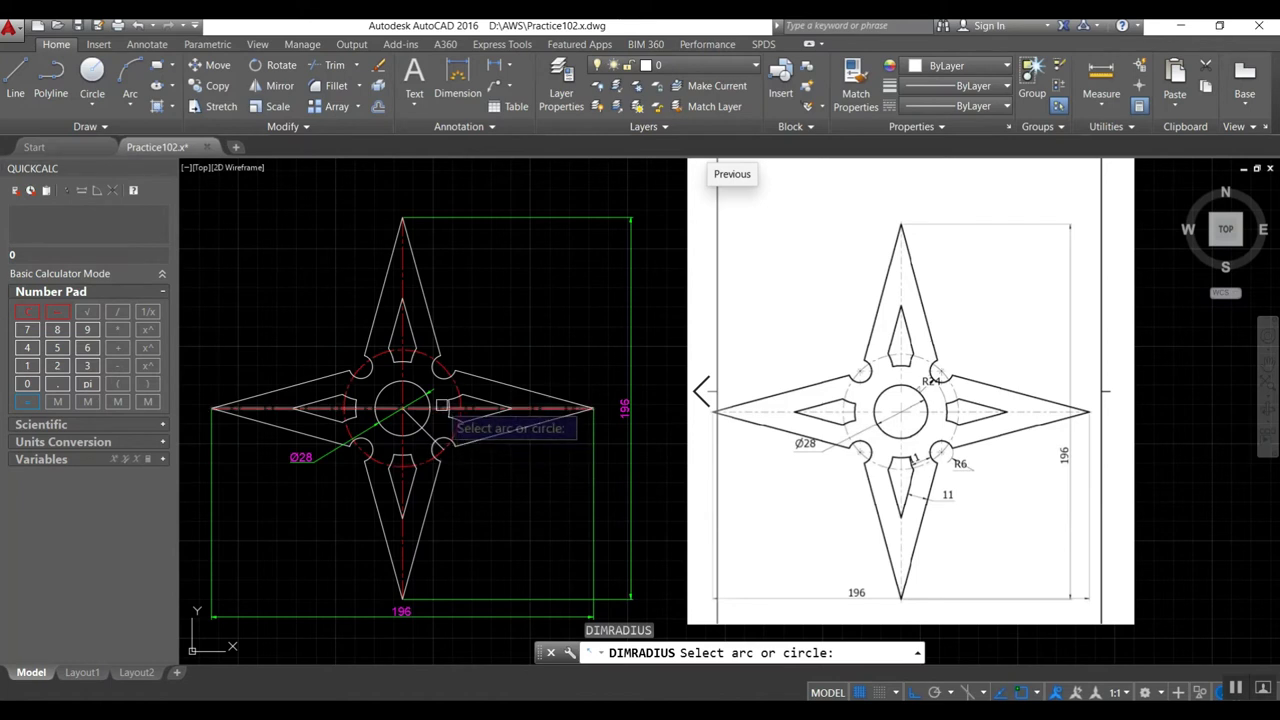
scroll(446, 407, up, 5)
click(451, 401)
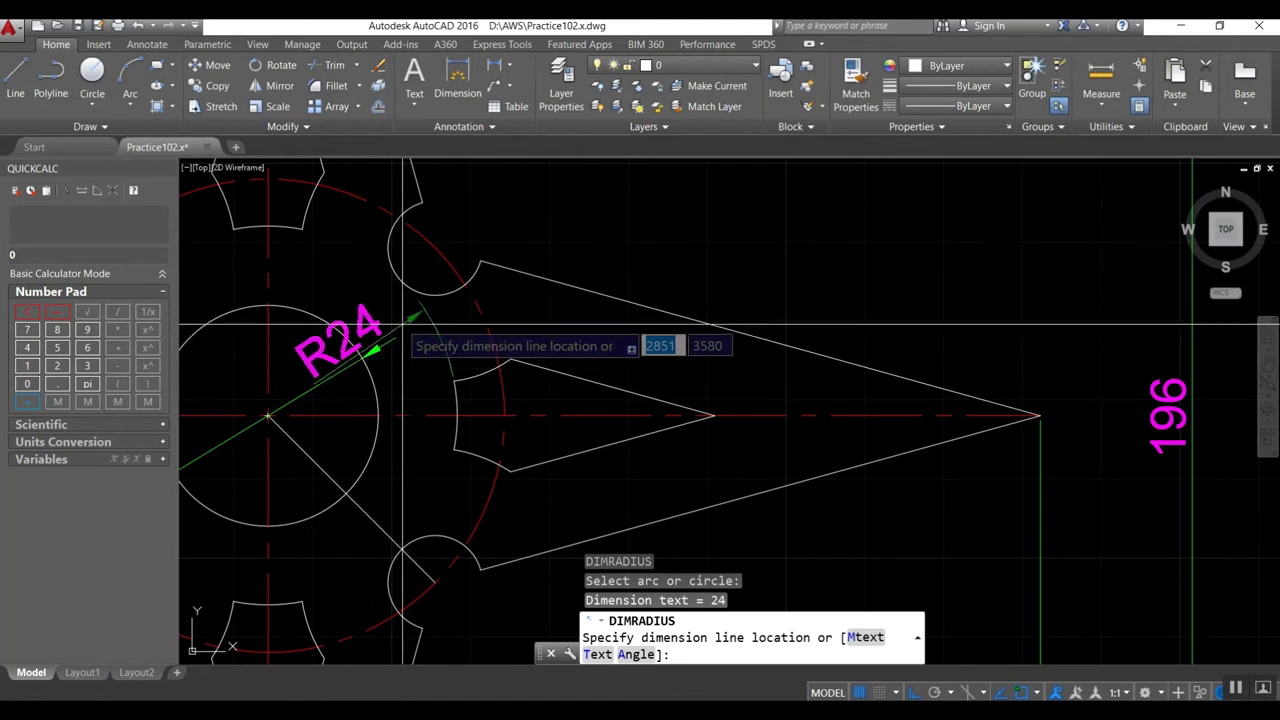
click(379, 302)
scroll(414, 329, down, 5)
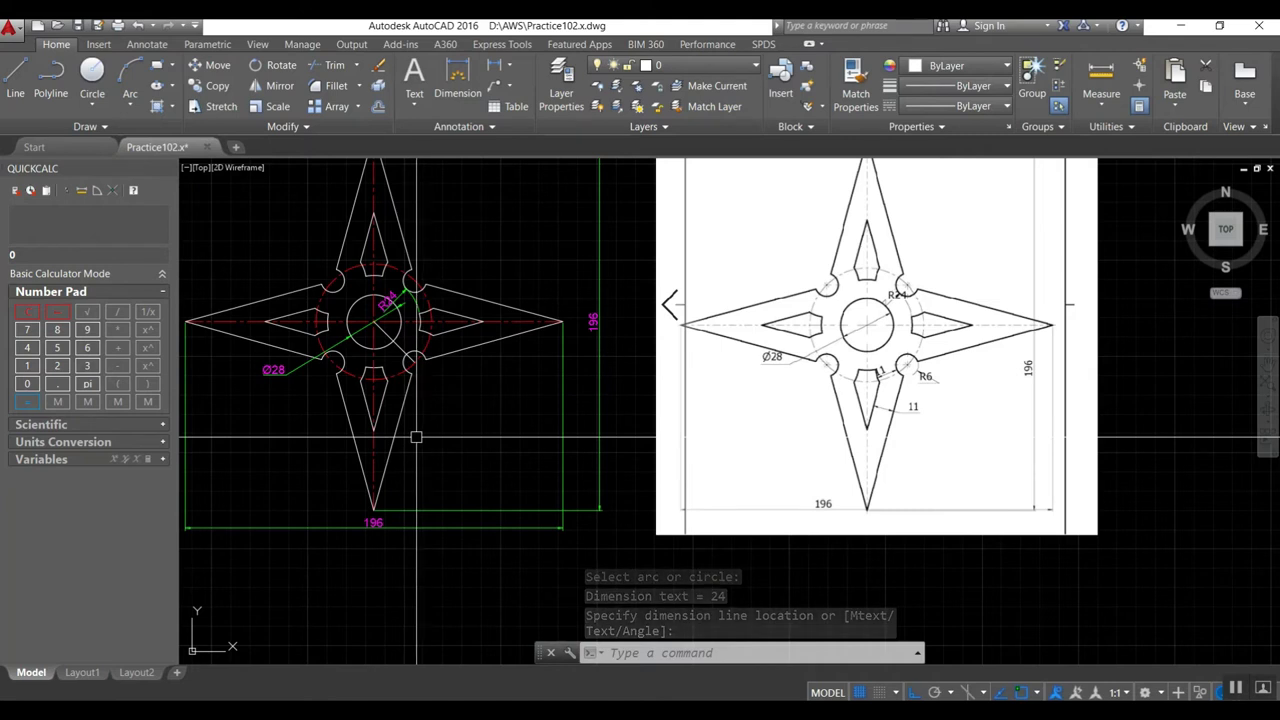
key(Return)
scroll(428, 362, up, 4)
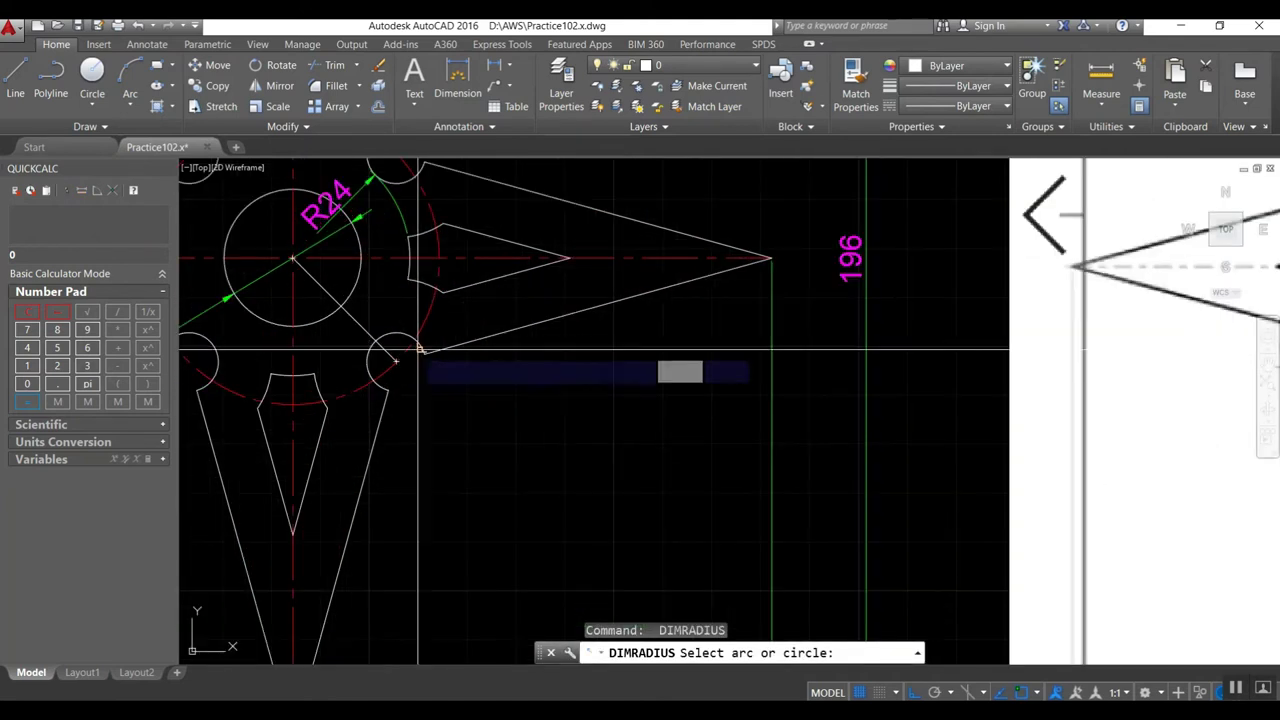
click(418, 350)
click(472, 381)
scroll(472, 381, down, 4)
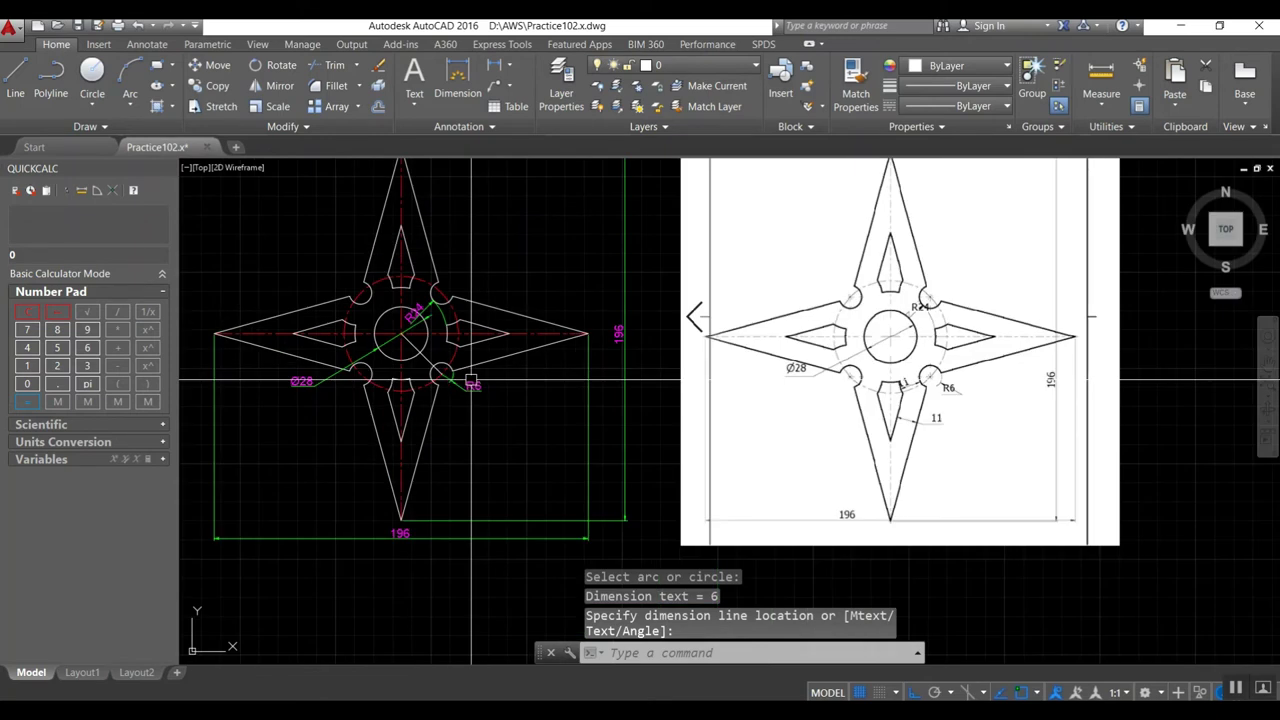
scroll(444, 363, up, 3)
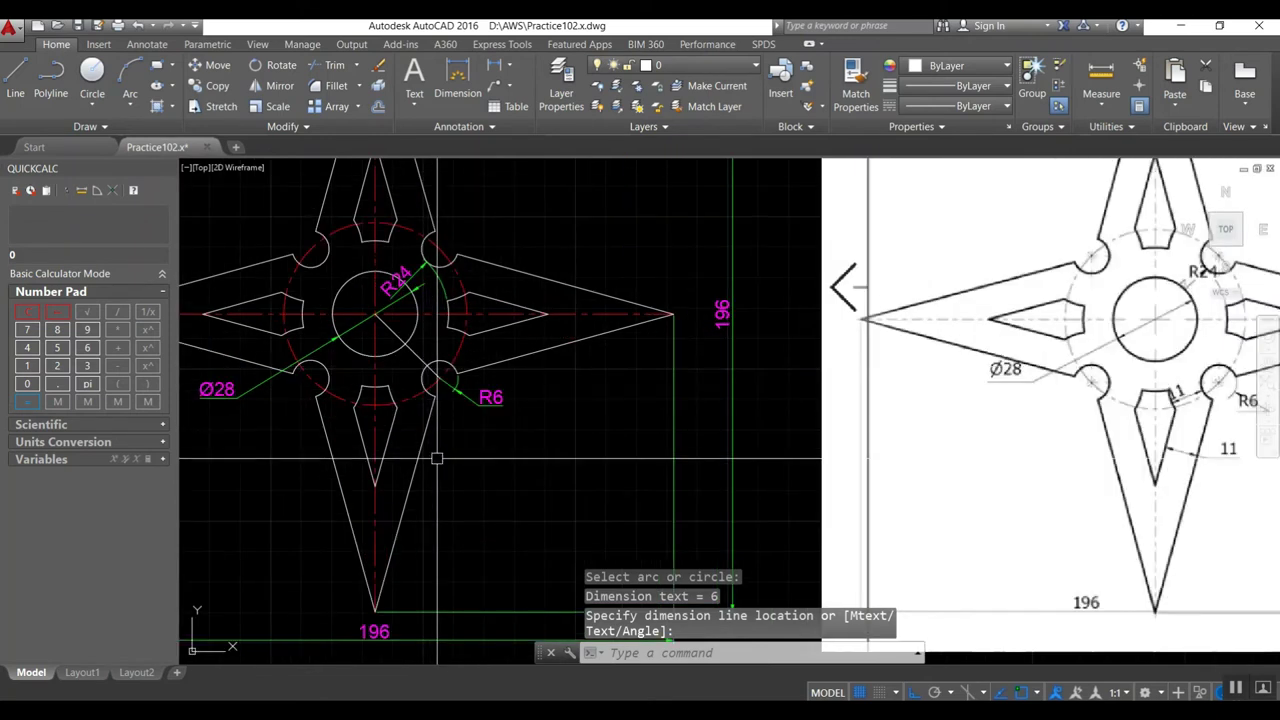
Add an aligned 11 dimension across the lower spike's width.
text(DIMANG)
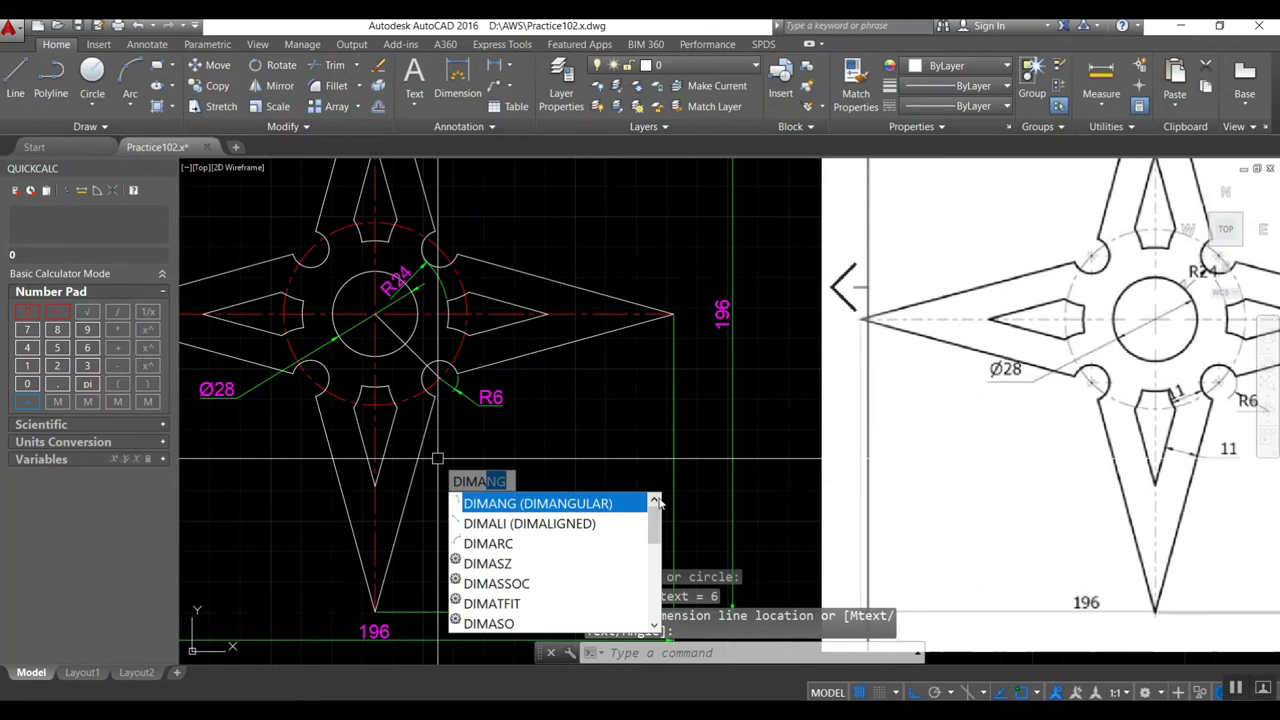
key(Down)
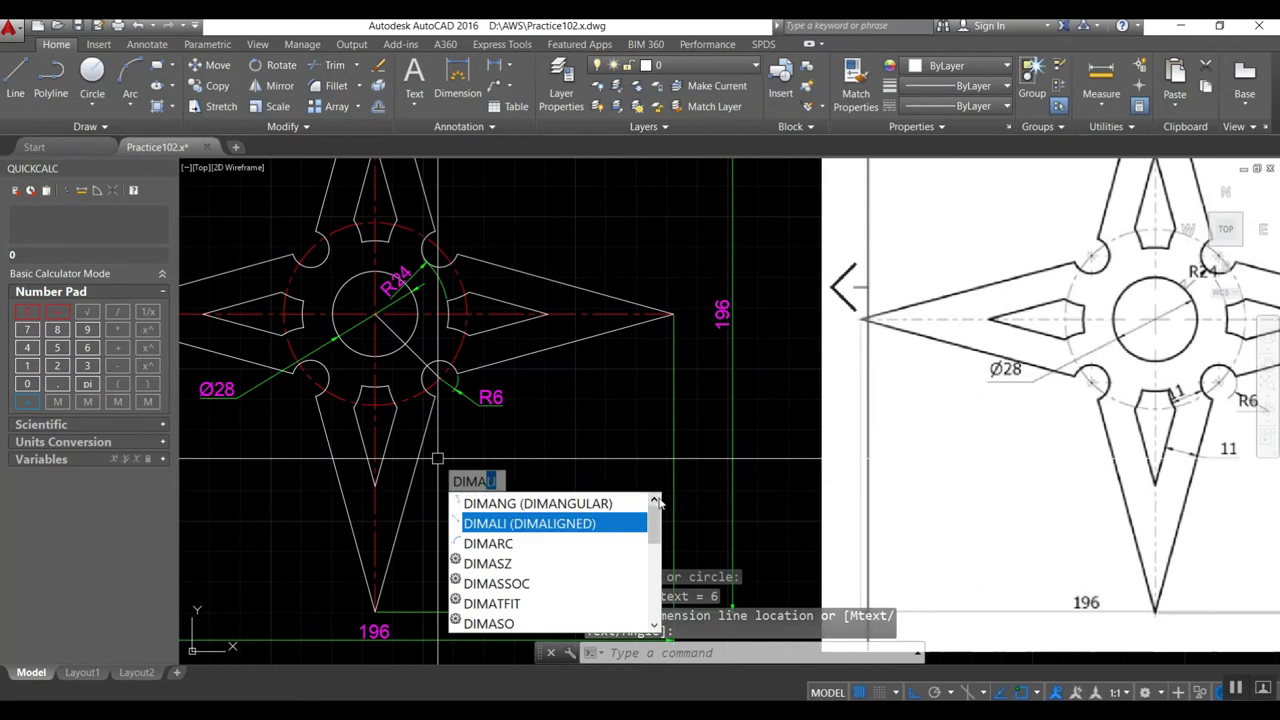
key(Return)
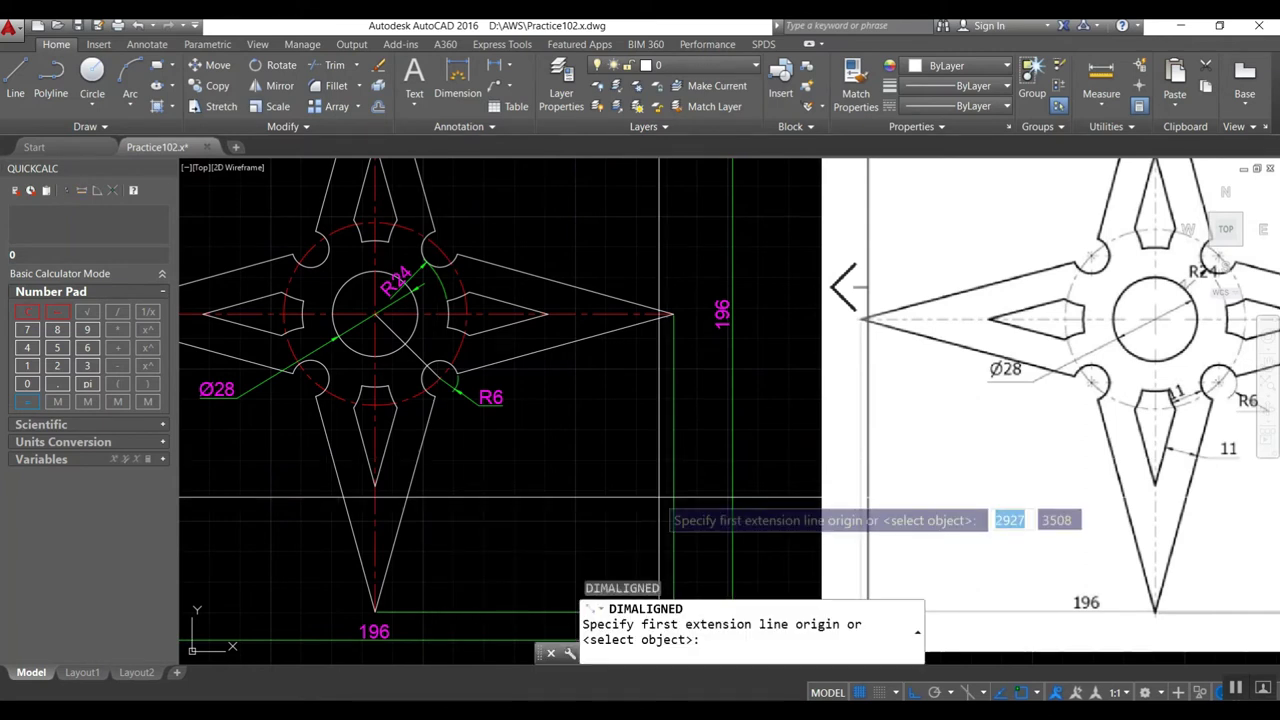
click(398, 437)
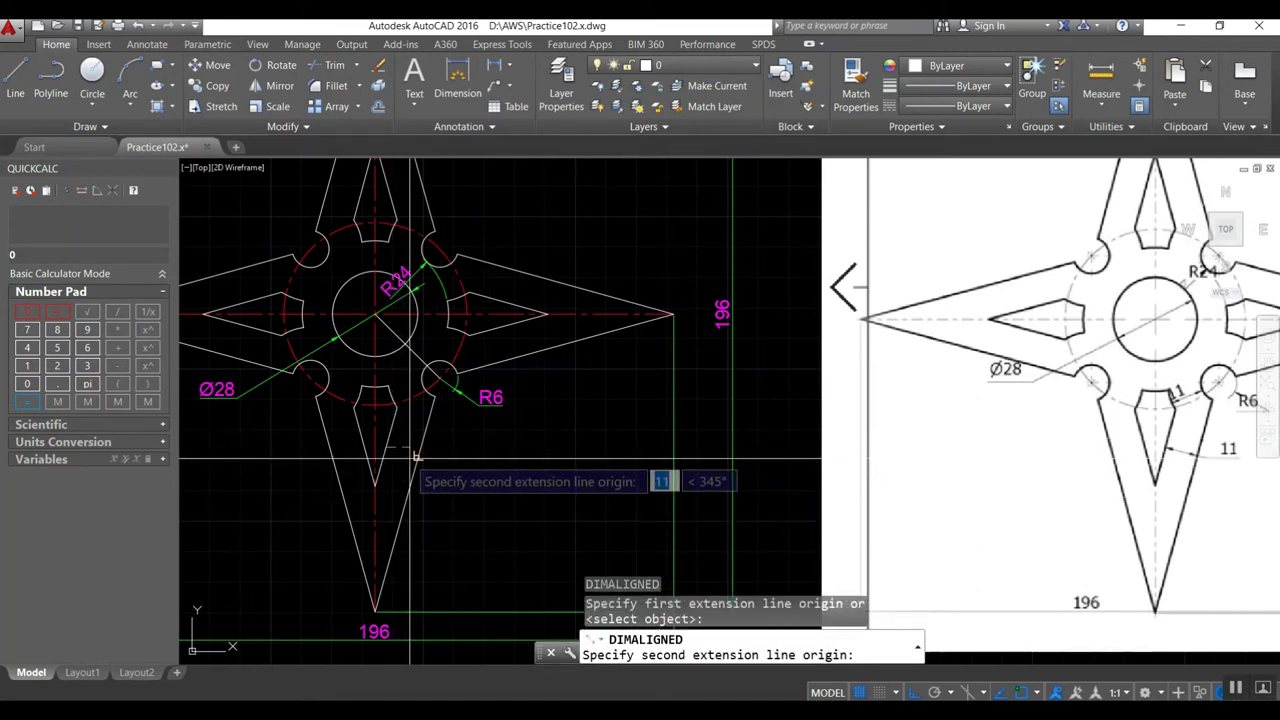
click(416, 457)
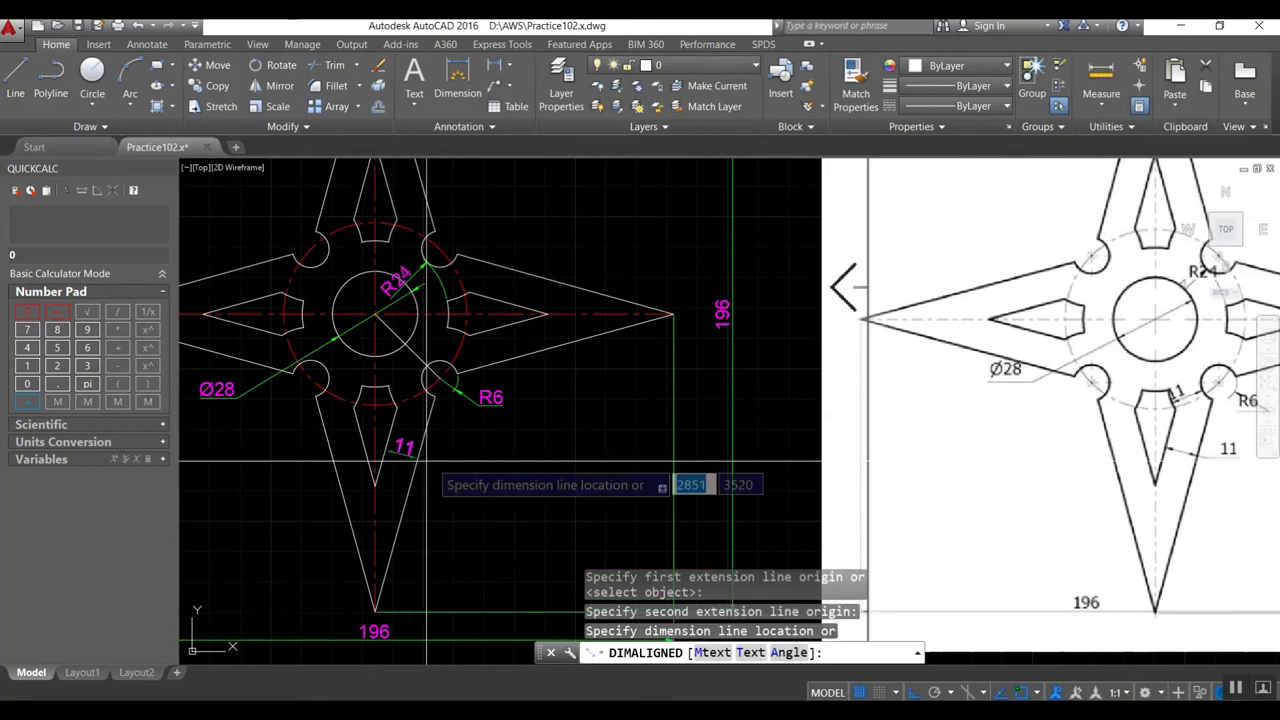
click(430, 465)
scroll(430, 465, up, 4)
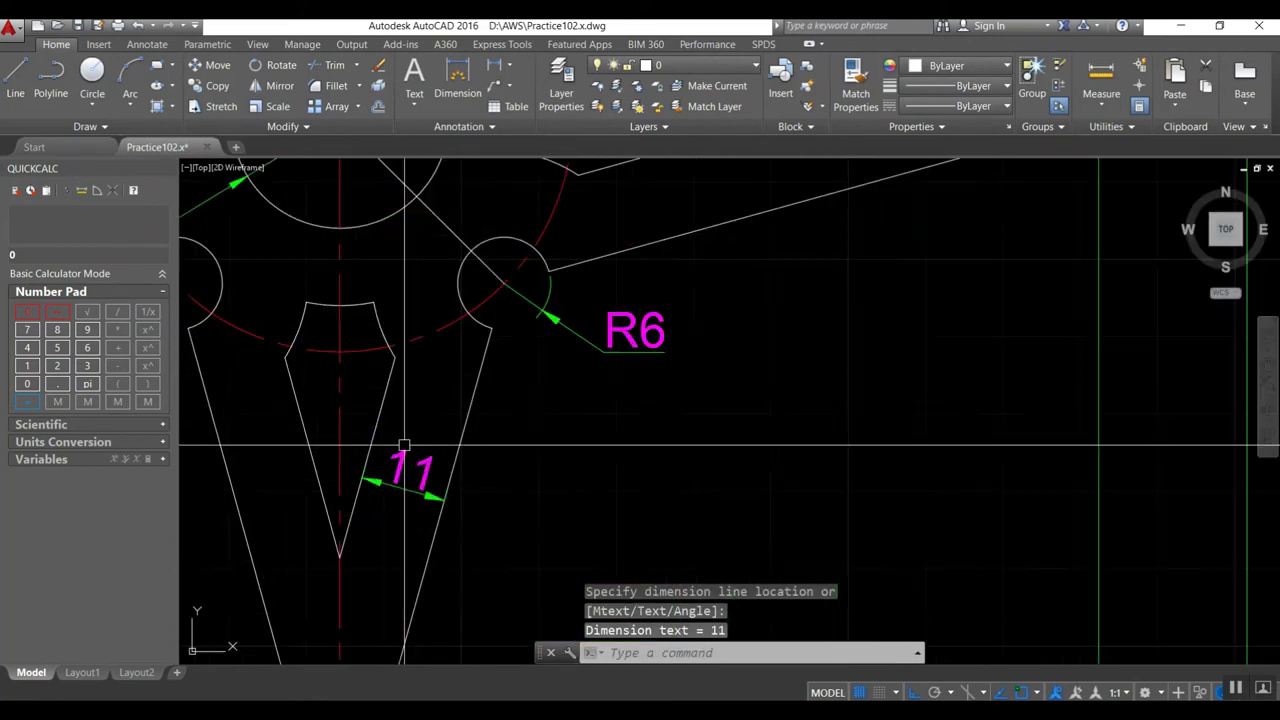
click(440, 490)
click(444, 497)
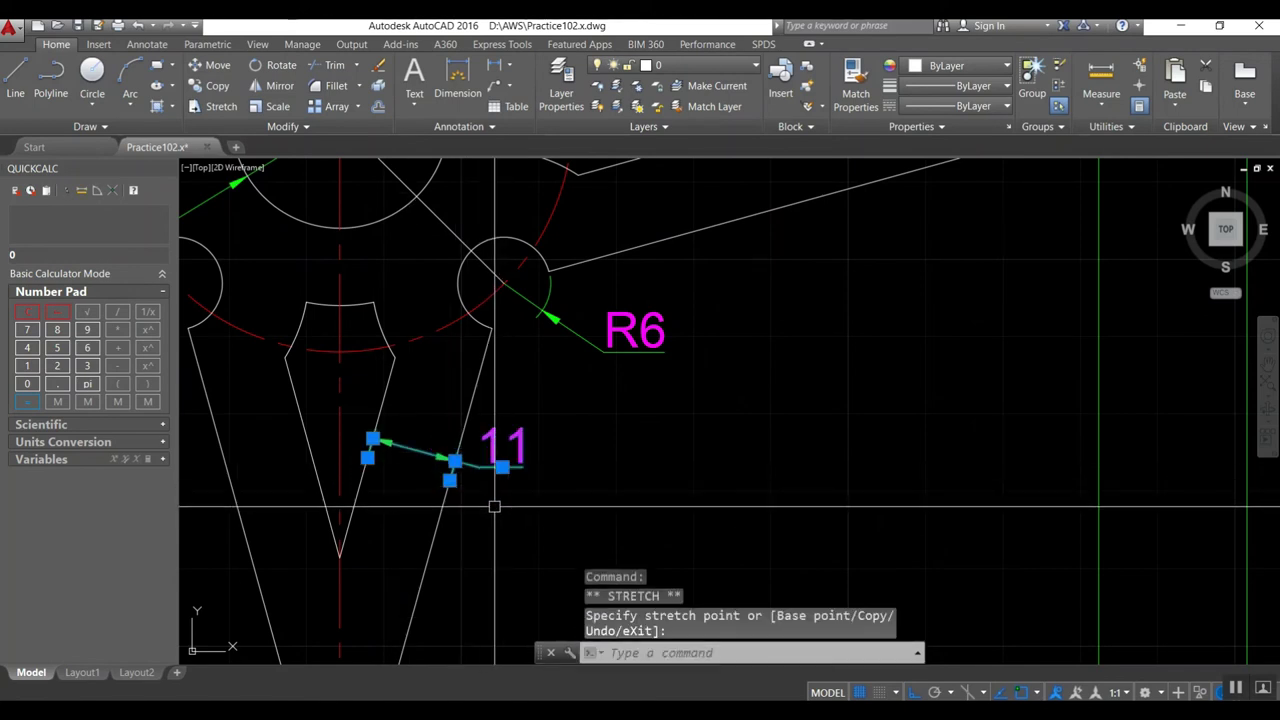
key(Escape)
scroll(422, 489, down, 3)
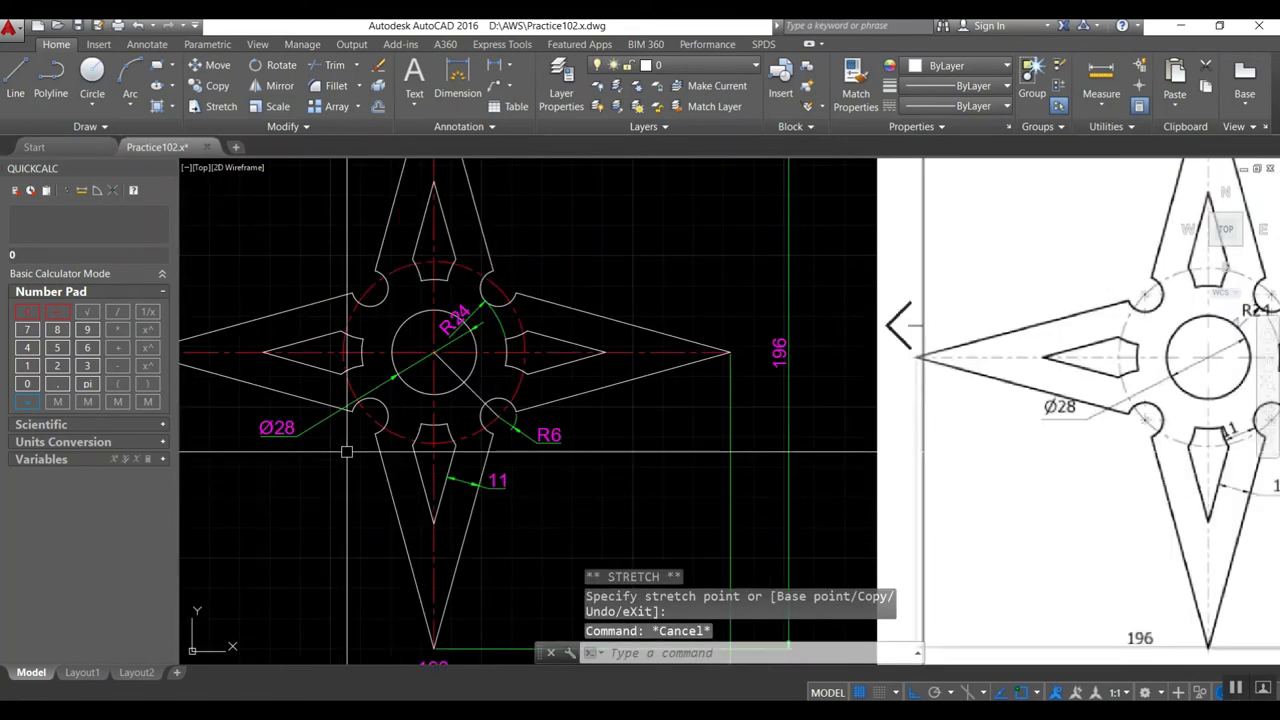
scroll(422, 489, down, 3)
scroll(411, 443, up, 5)
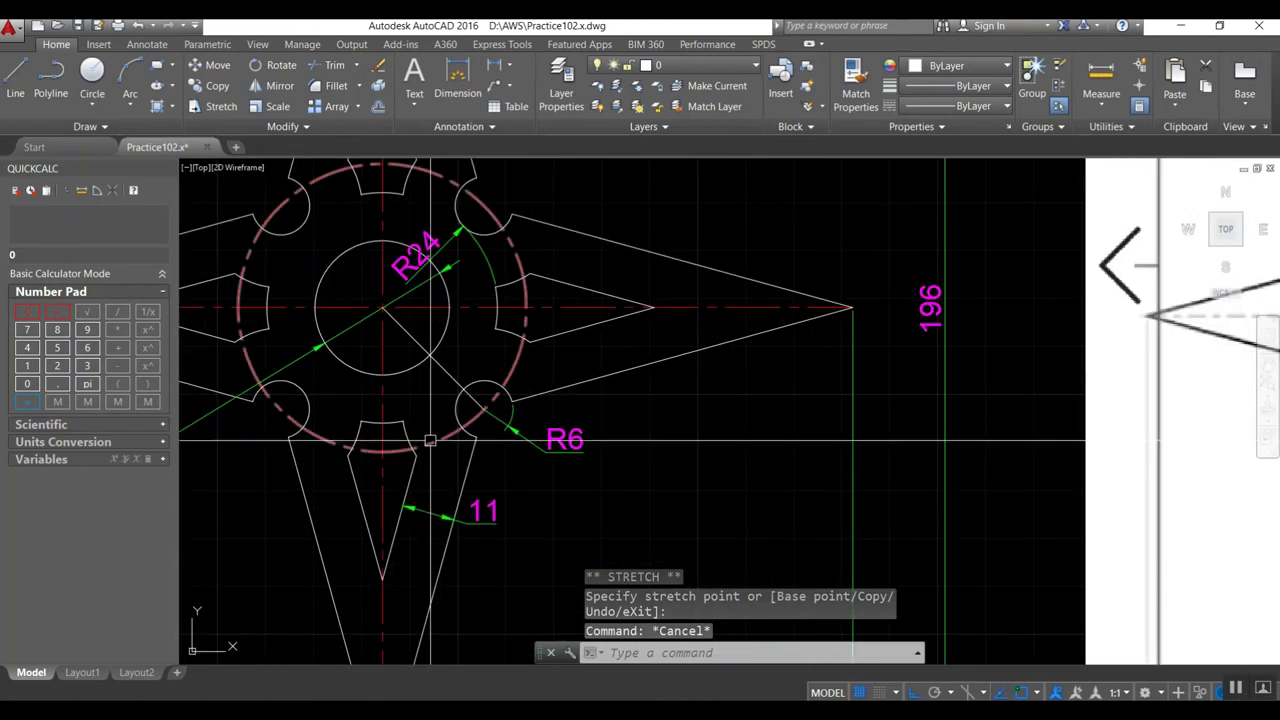
Add a second aligned 11 dimension beside the lower-right notch.
key(Return)
key(Escape)
text(DIMA)
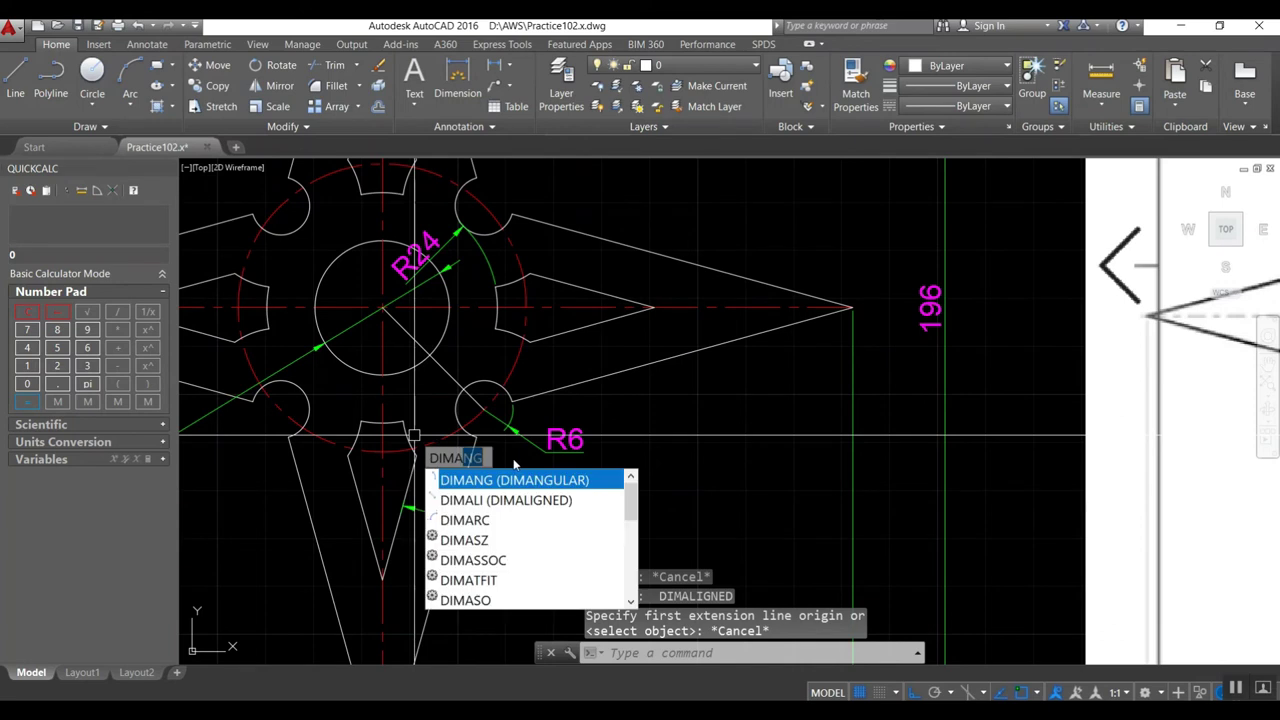
click(505, 500)
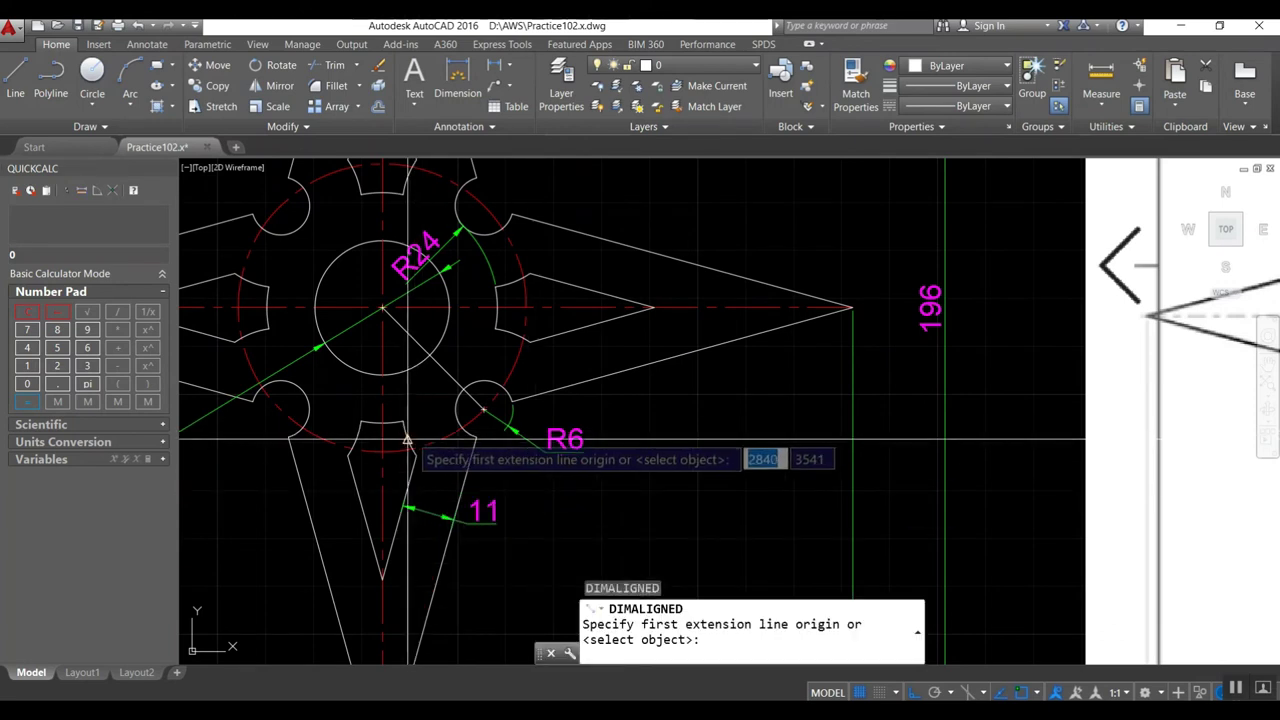
click(483, 408)
click(422, 431)
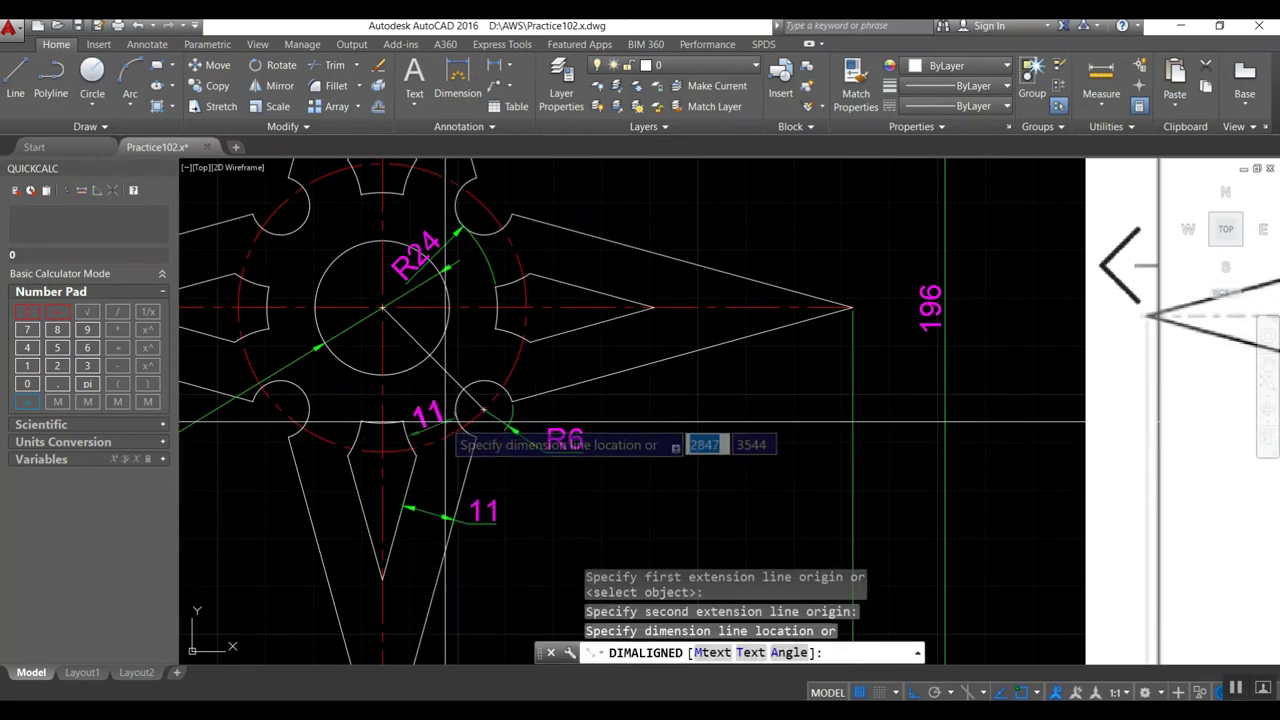
click(422, 430)
scroll(349, 395, down, 2)
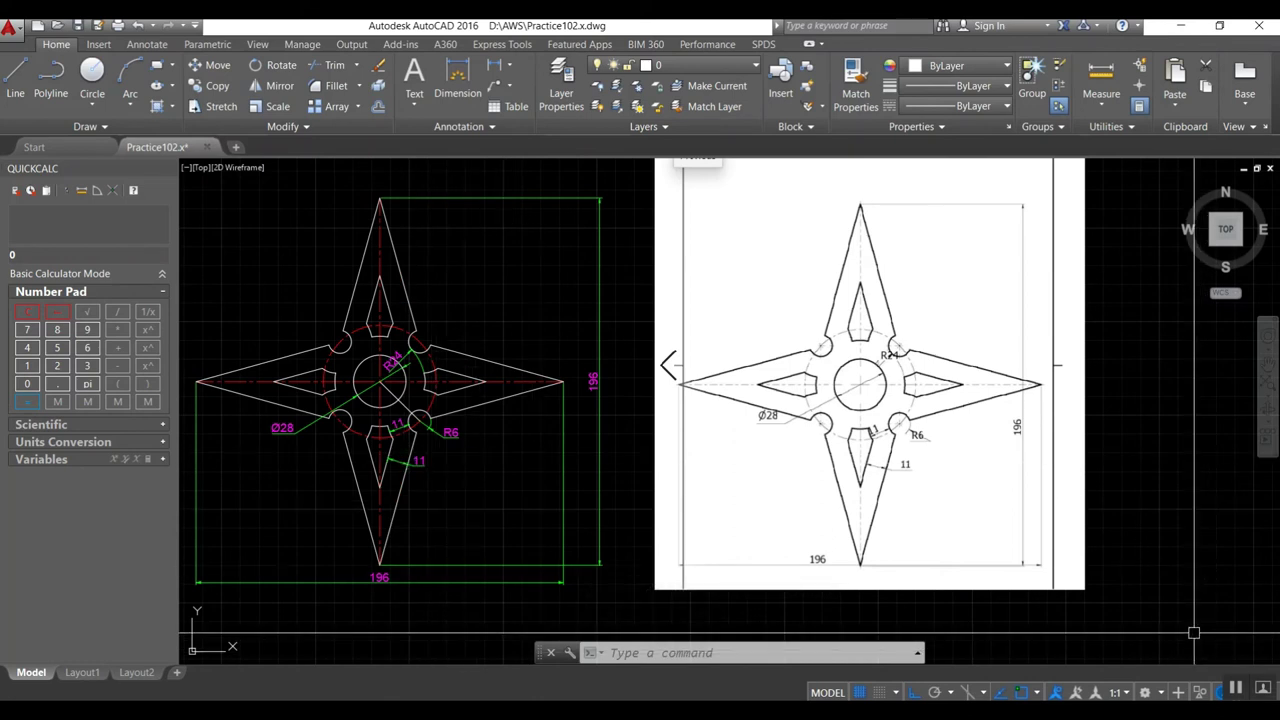
text(z)
key(Return)
text(e)
key(Return)
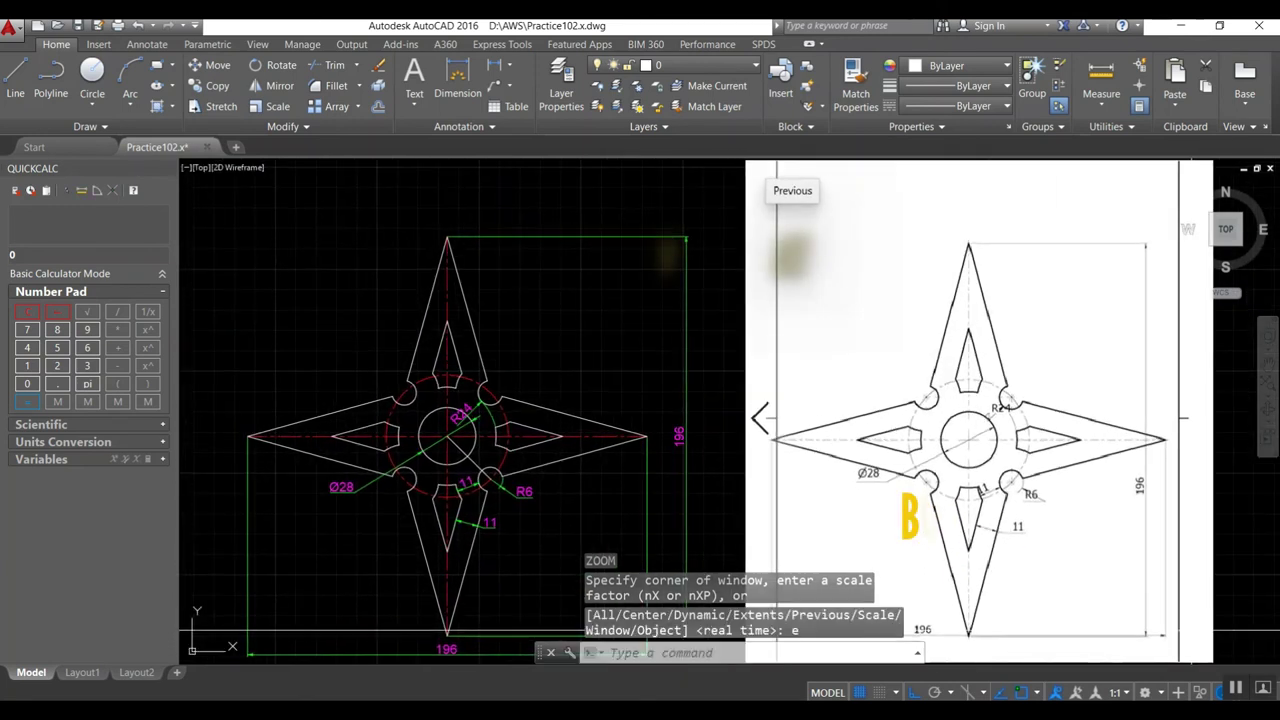
middle_drag(894, 431, 894, 384)
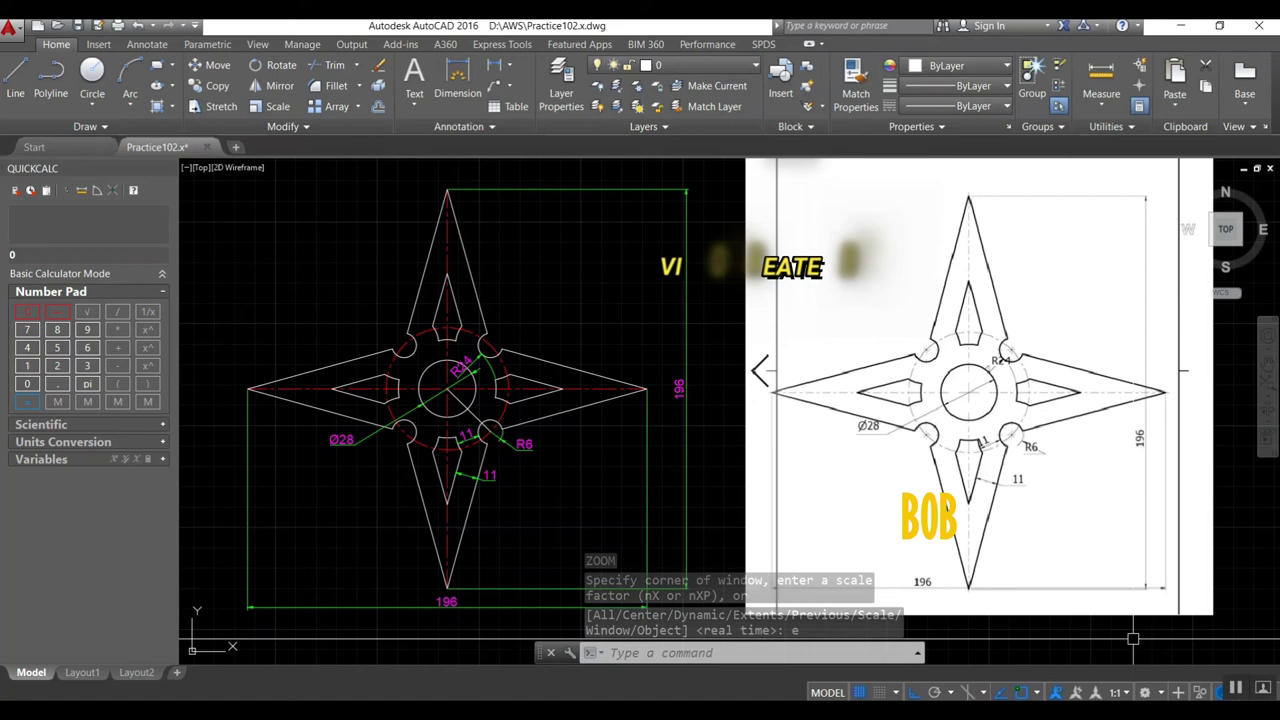